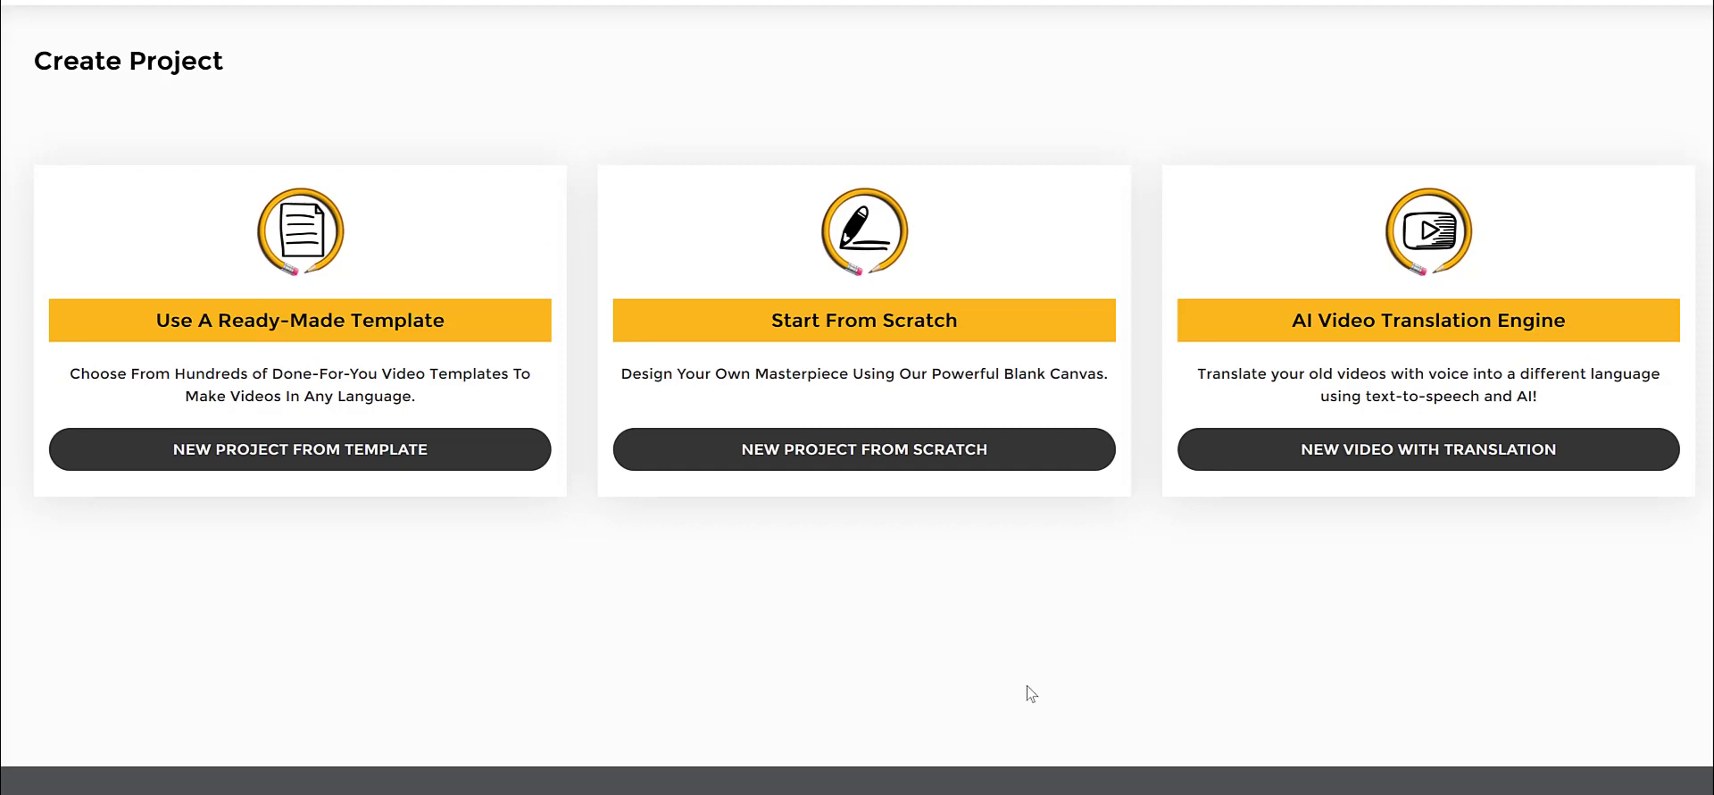
# Step: Start a blank project titled 'corporate video' and move to the empty Slide 1 box
pyautogui.click(928, 466)
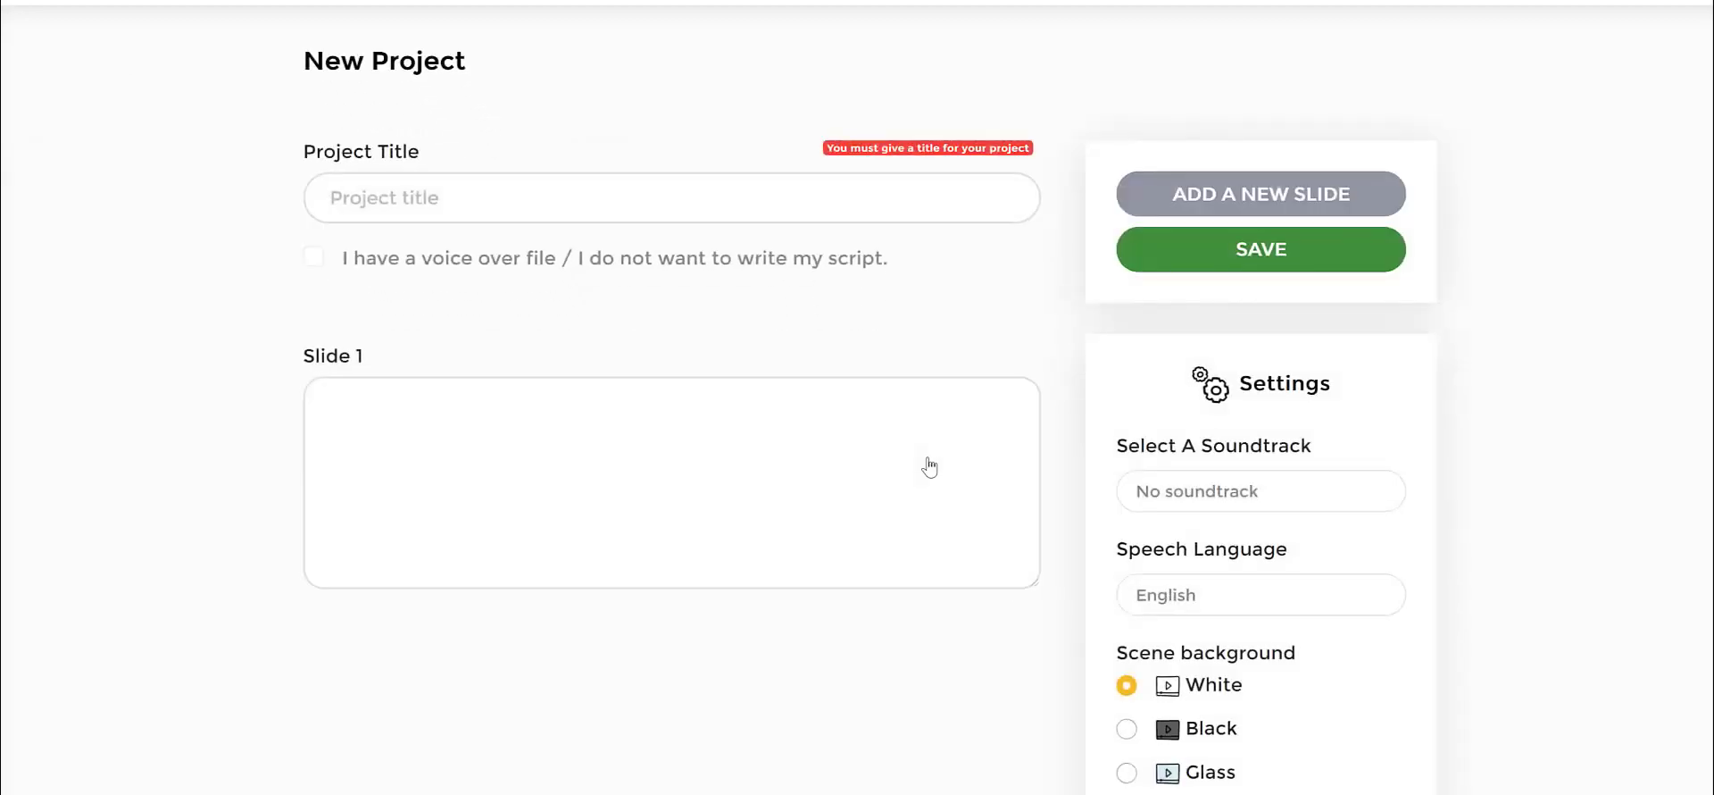
pyautogui.click(563, 192)
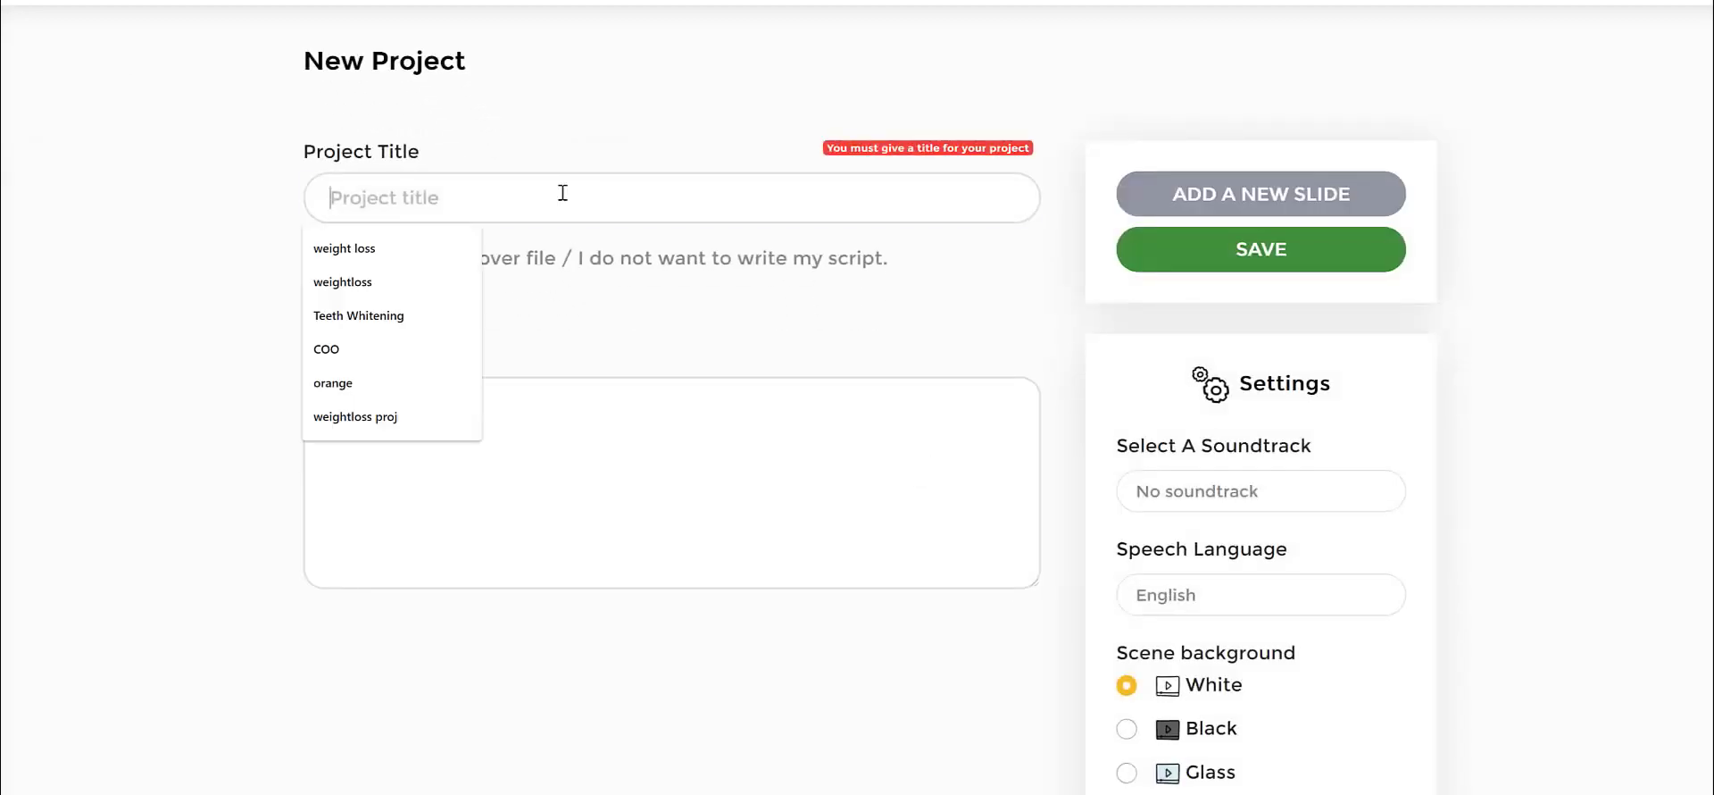
pyautogui.write('corporate video')
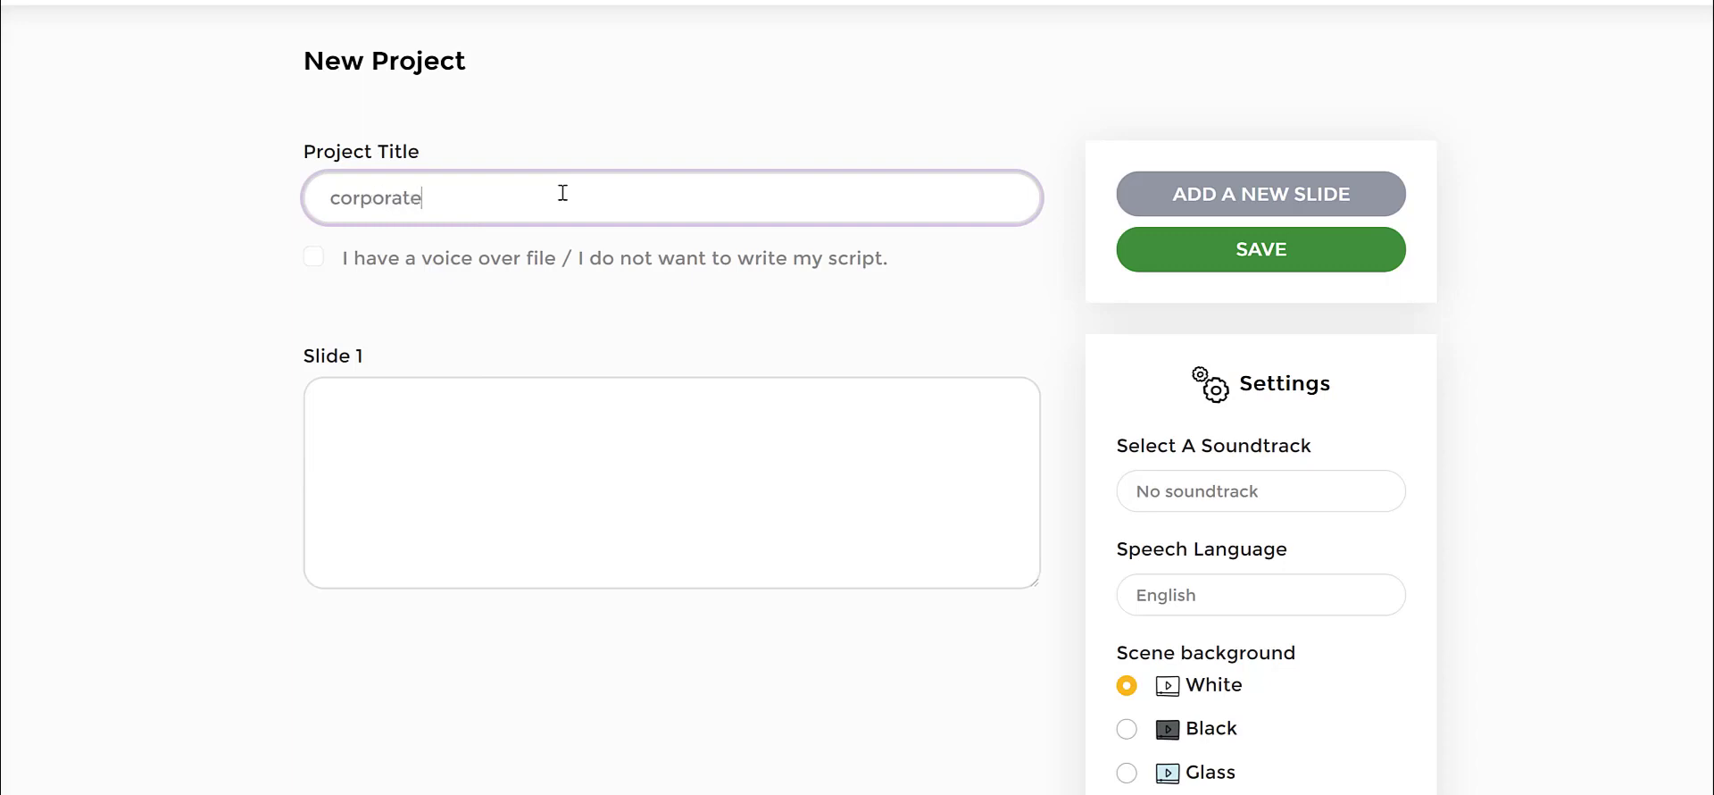
pyautogui.click(607, 469)
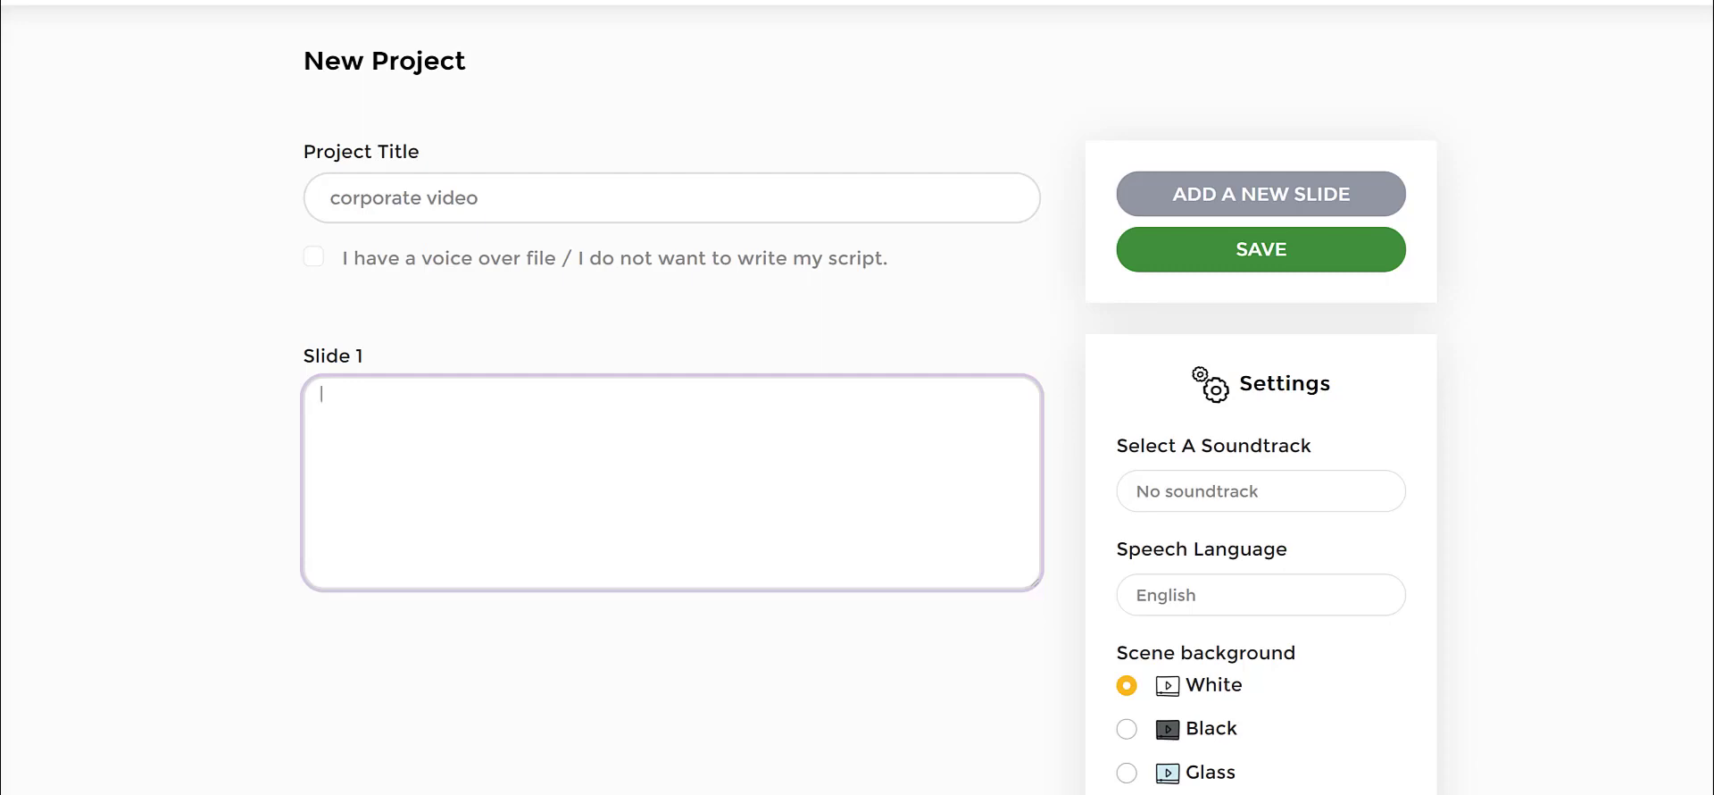
pyautogui.scroll(-1, 1702, 286)
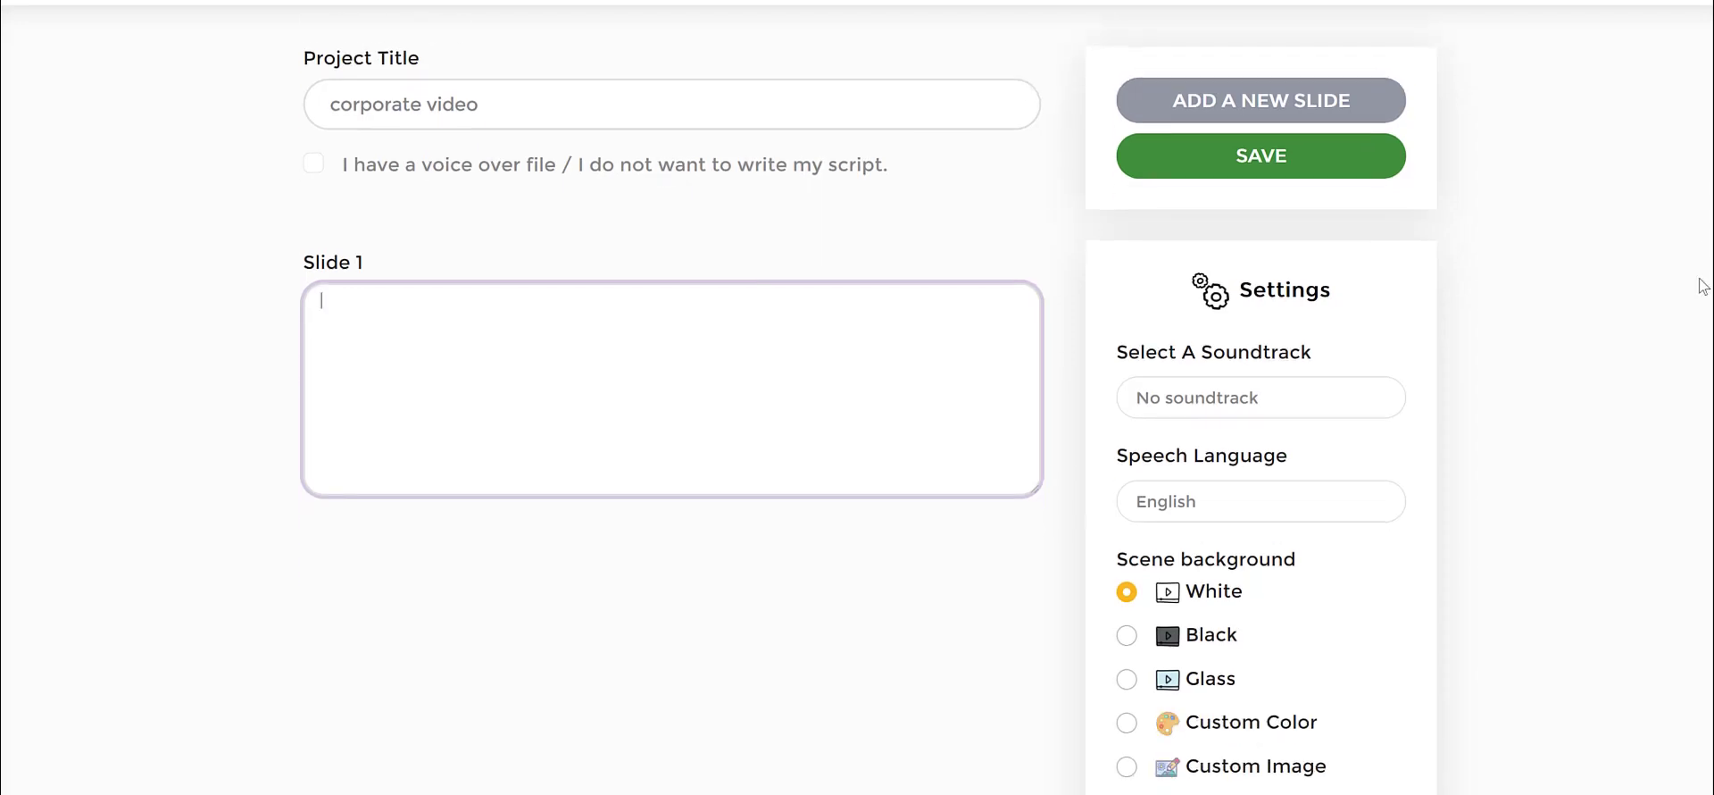
pyautogui.scroll(-1, 1702, 286)
pyautogui.scroll(1, 1702, 285)
pyautogui.scroll(-2, 1703, 286)
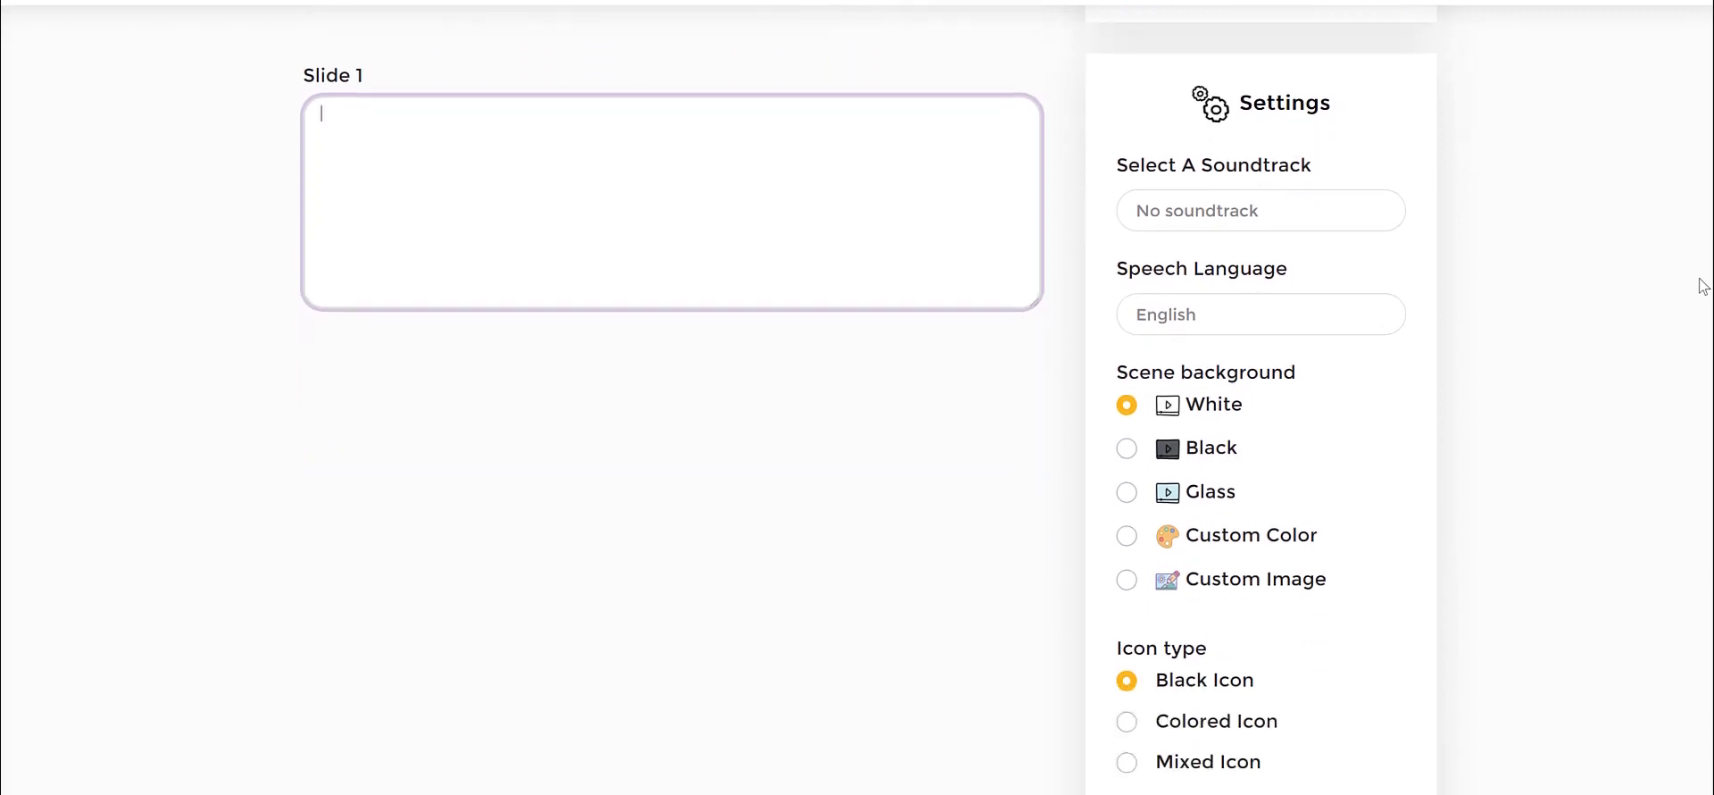
pyautogui.scroll(-1, 1702, 286)
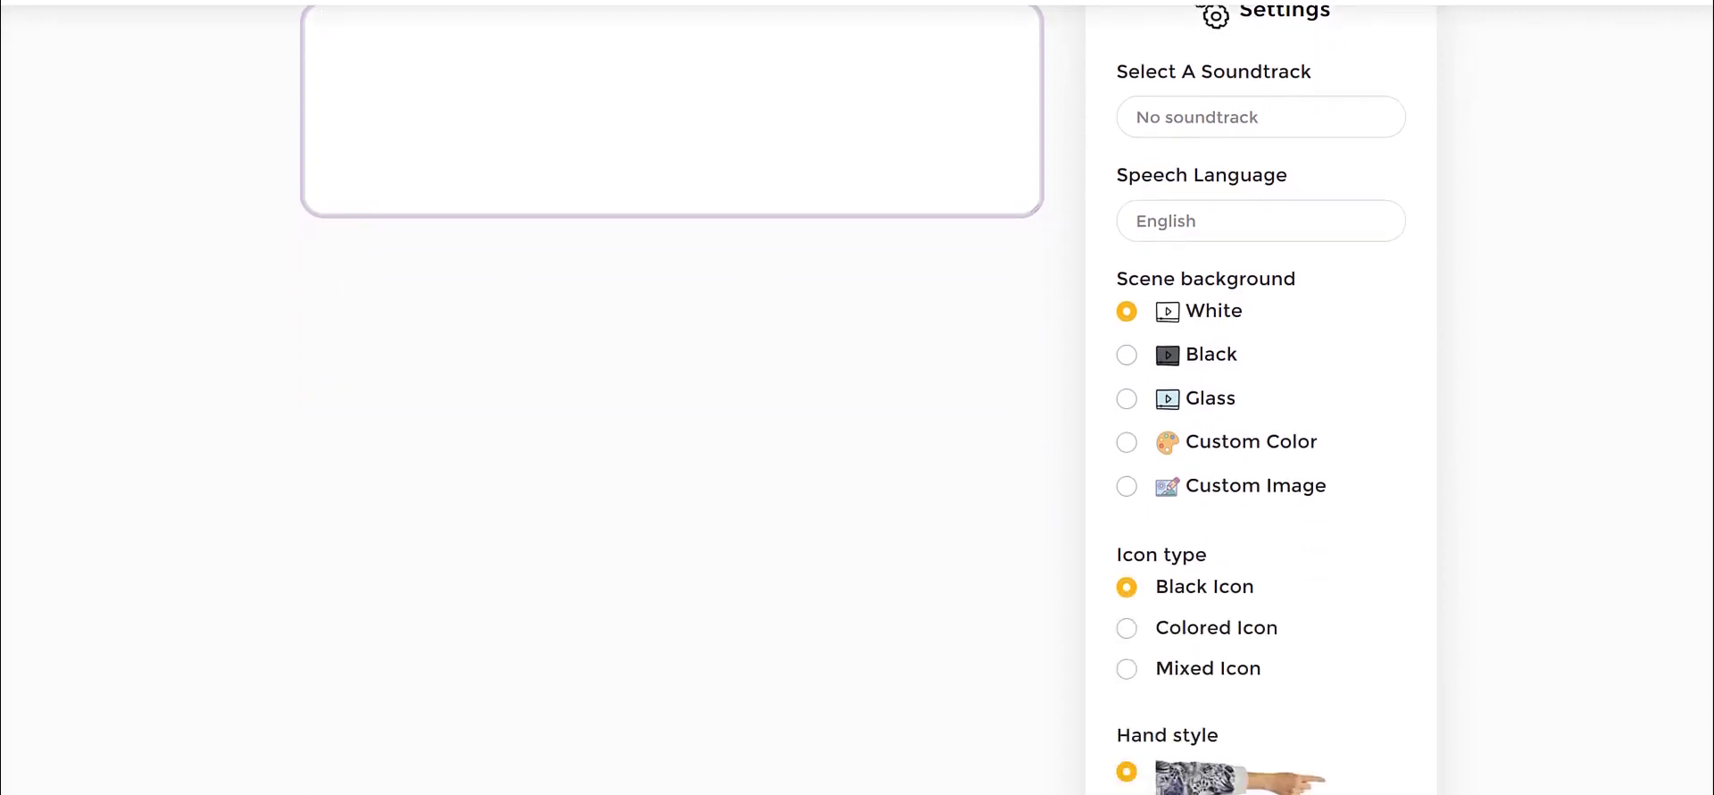
pyautogui.click(1552, 116)
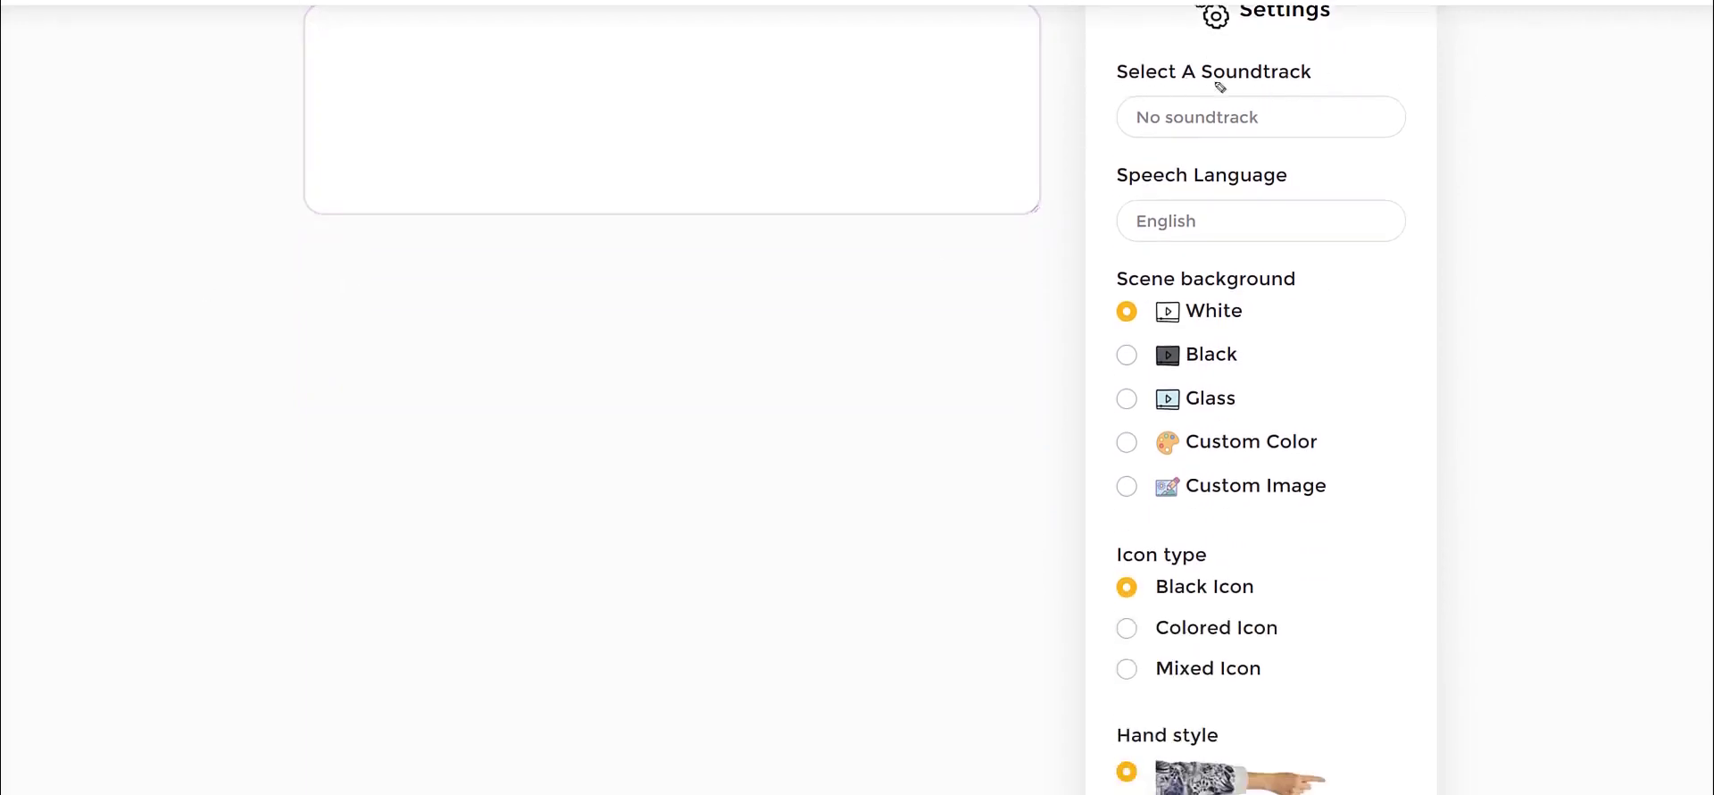
pyautogui.moveTo(1111, 51)
pyautogui.mouseDown()
pyautogui.moveTo(1094, 67)
pyautogui.moveTo(1132, 160)
pyautogui.moveTo(1097, 241)
pyautogui.moveTo(1122, 251)
pyautogui.mouseUp()
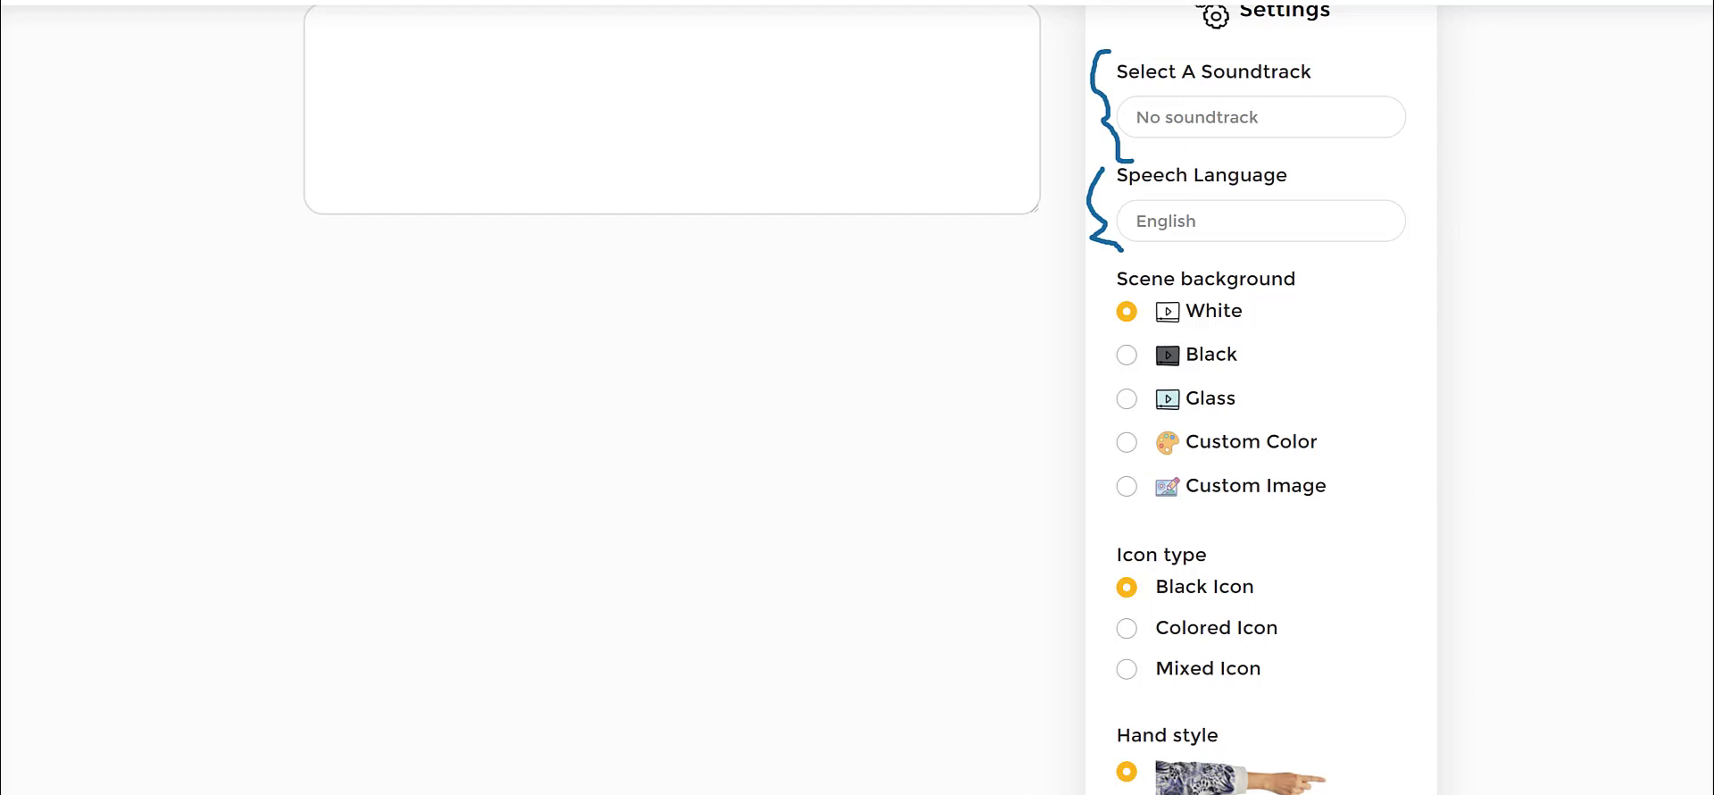
pyautogui.scroll(-1, 1396, 210)
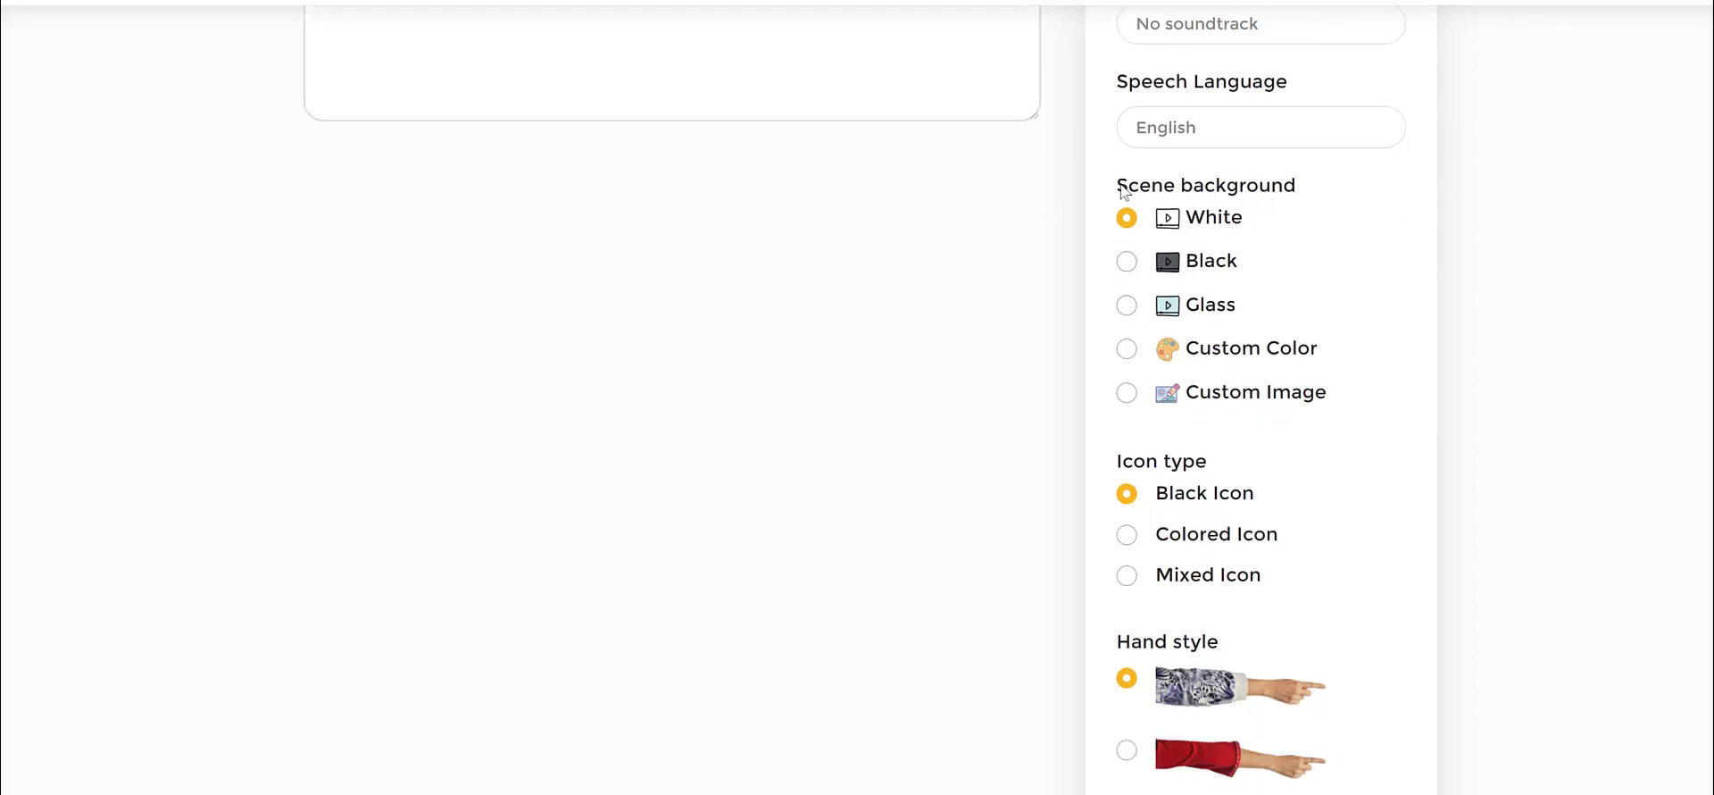
pyautogui.moveTo(1122, 192); pyautogui.dragTo(1316, 191)
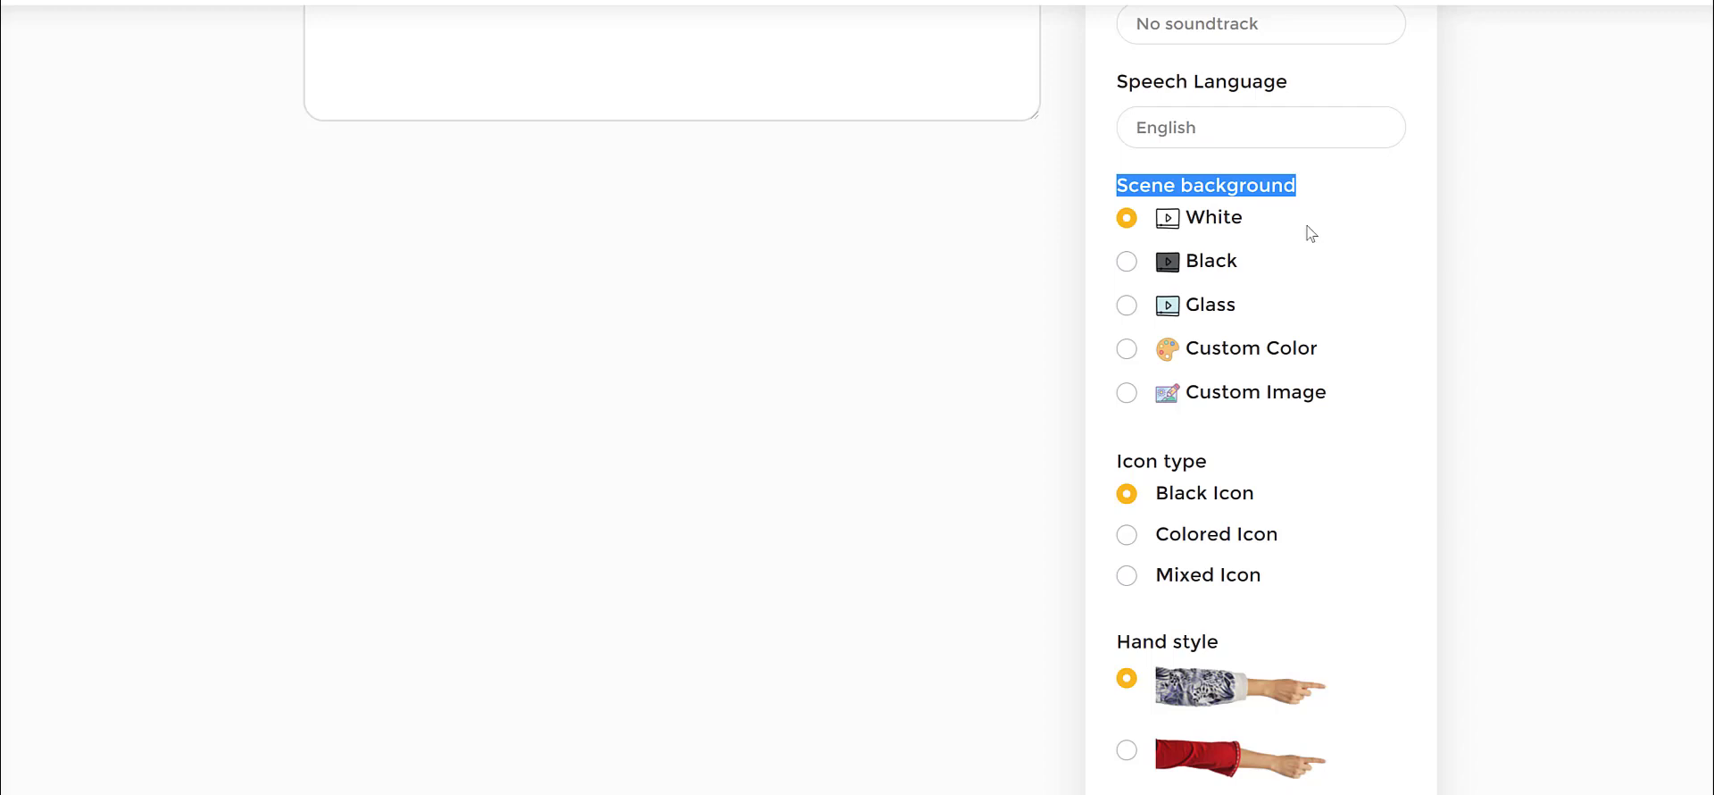
# Step: Try Black, Glass and Custom Color scene backgrounds, then settle on Custom Image
pyautogui.click(1126, 261)
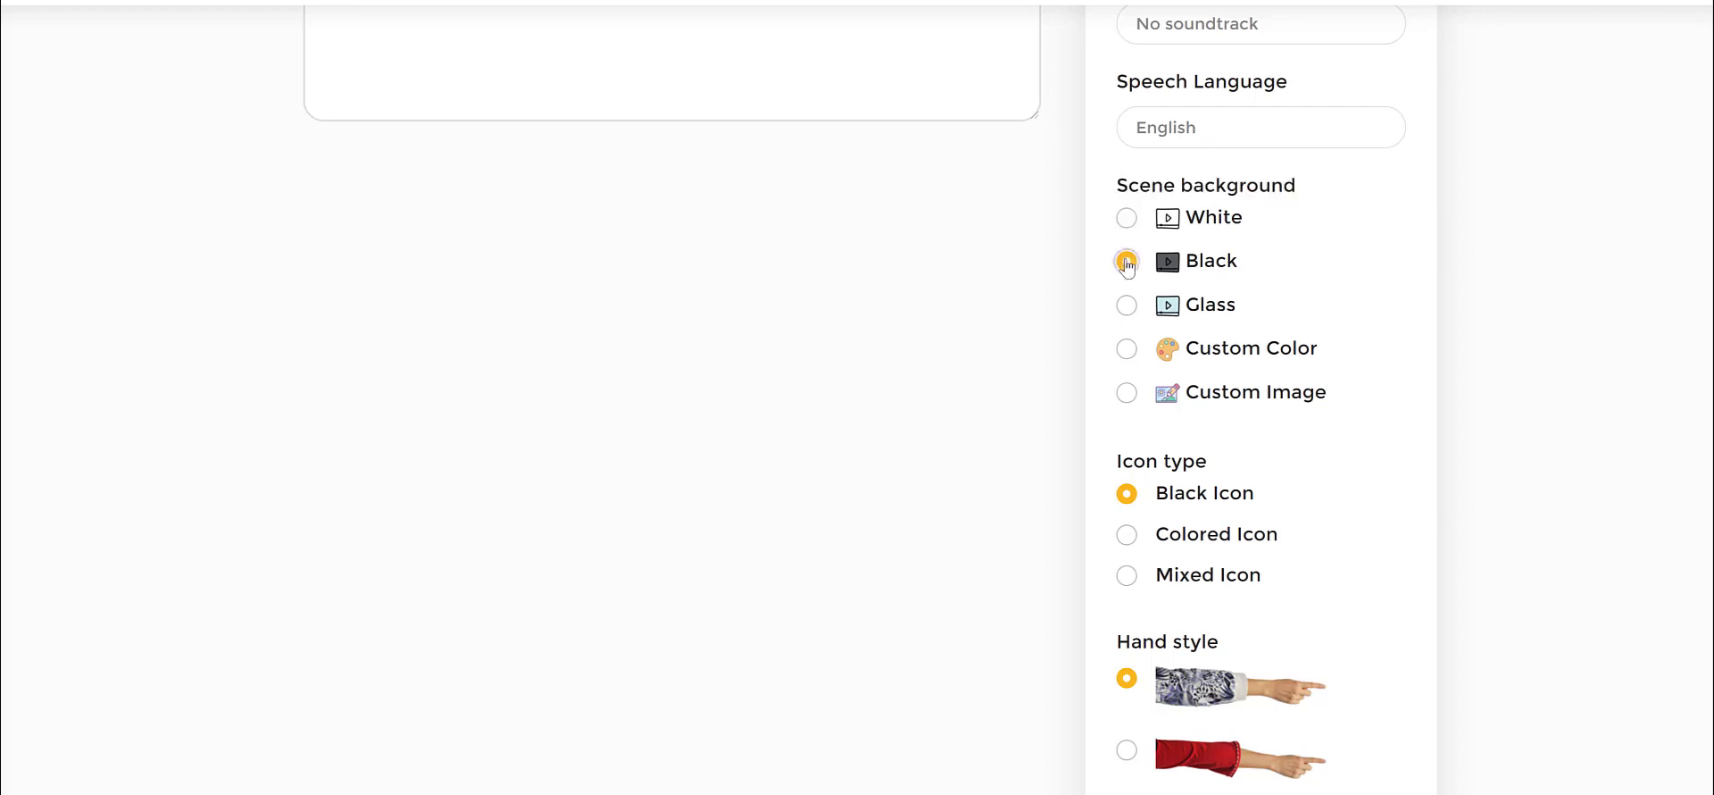
pyautogui.click(1127, 304)
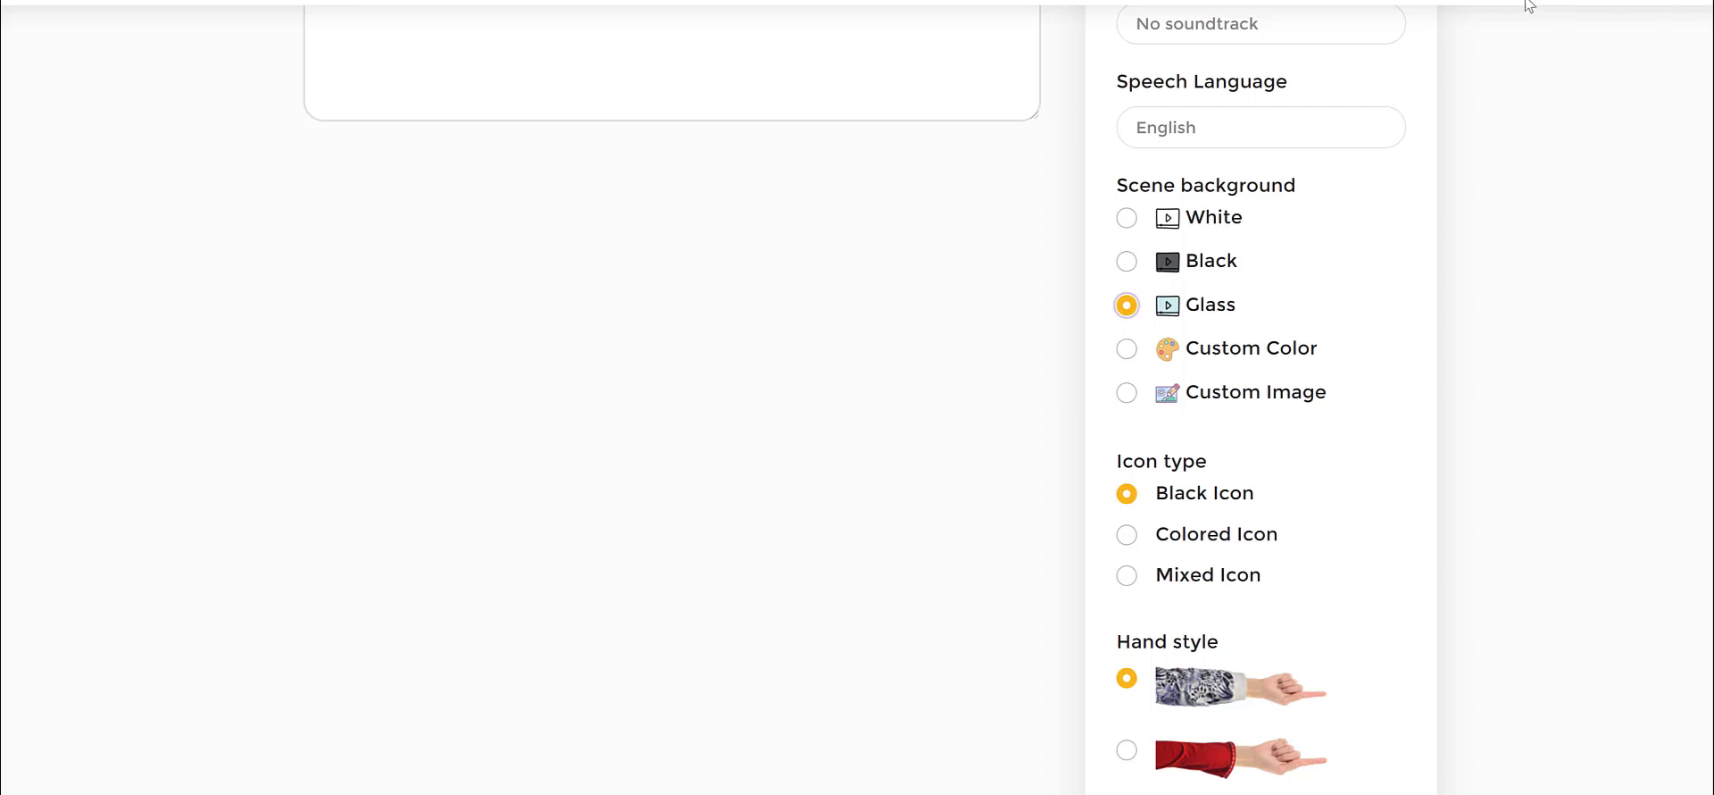
pyautogui.click(1127, 349)
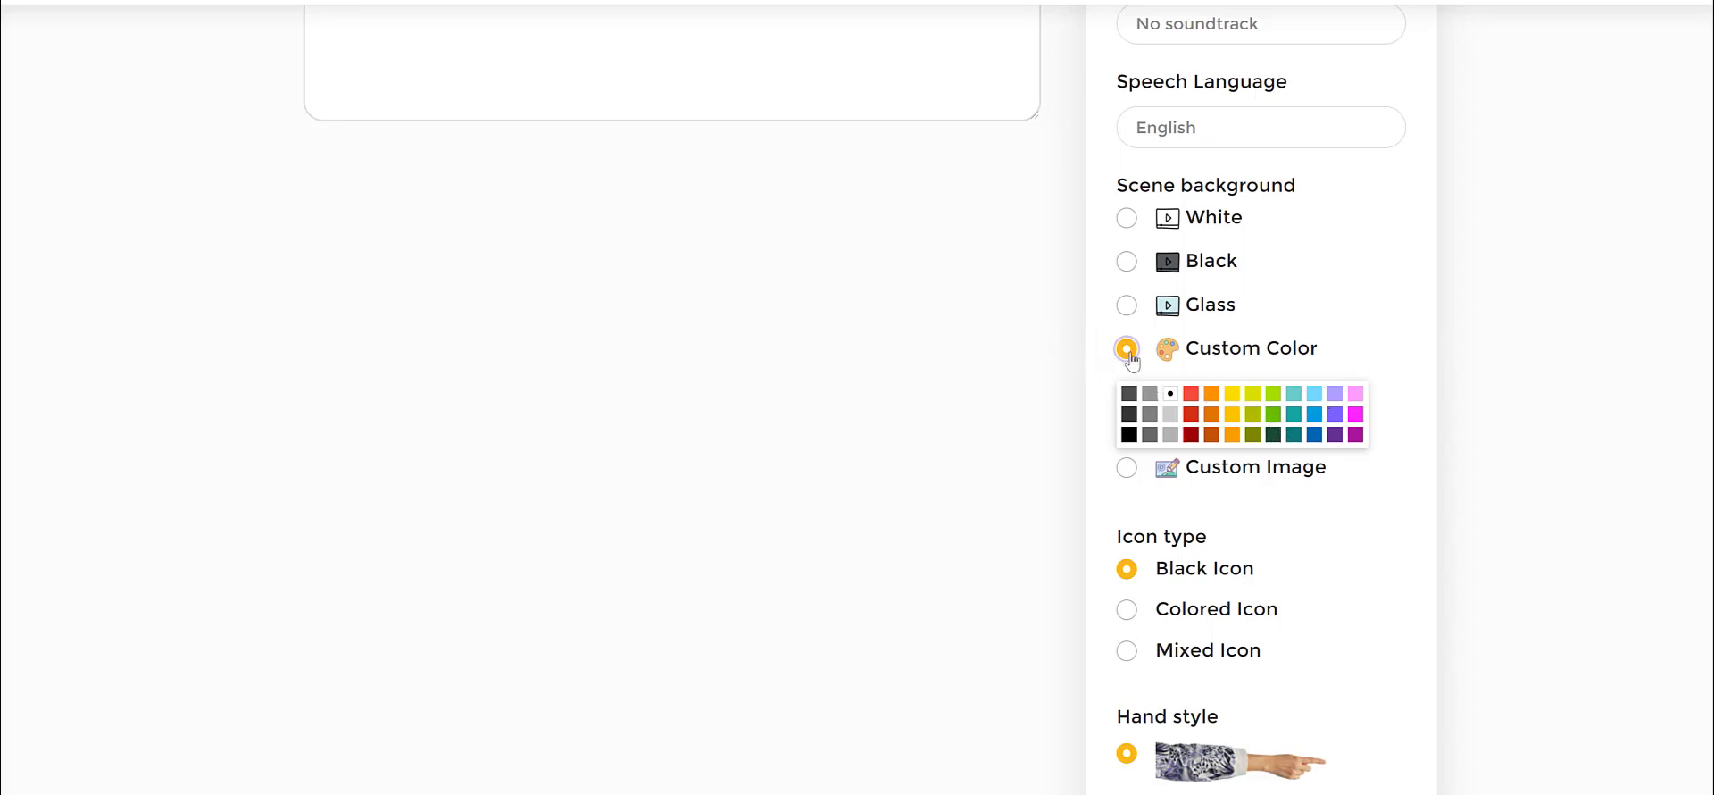
pyautogui.press('Down')
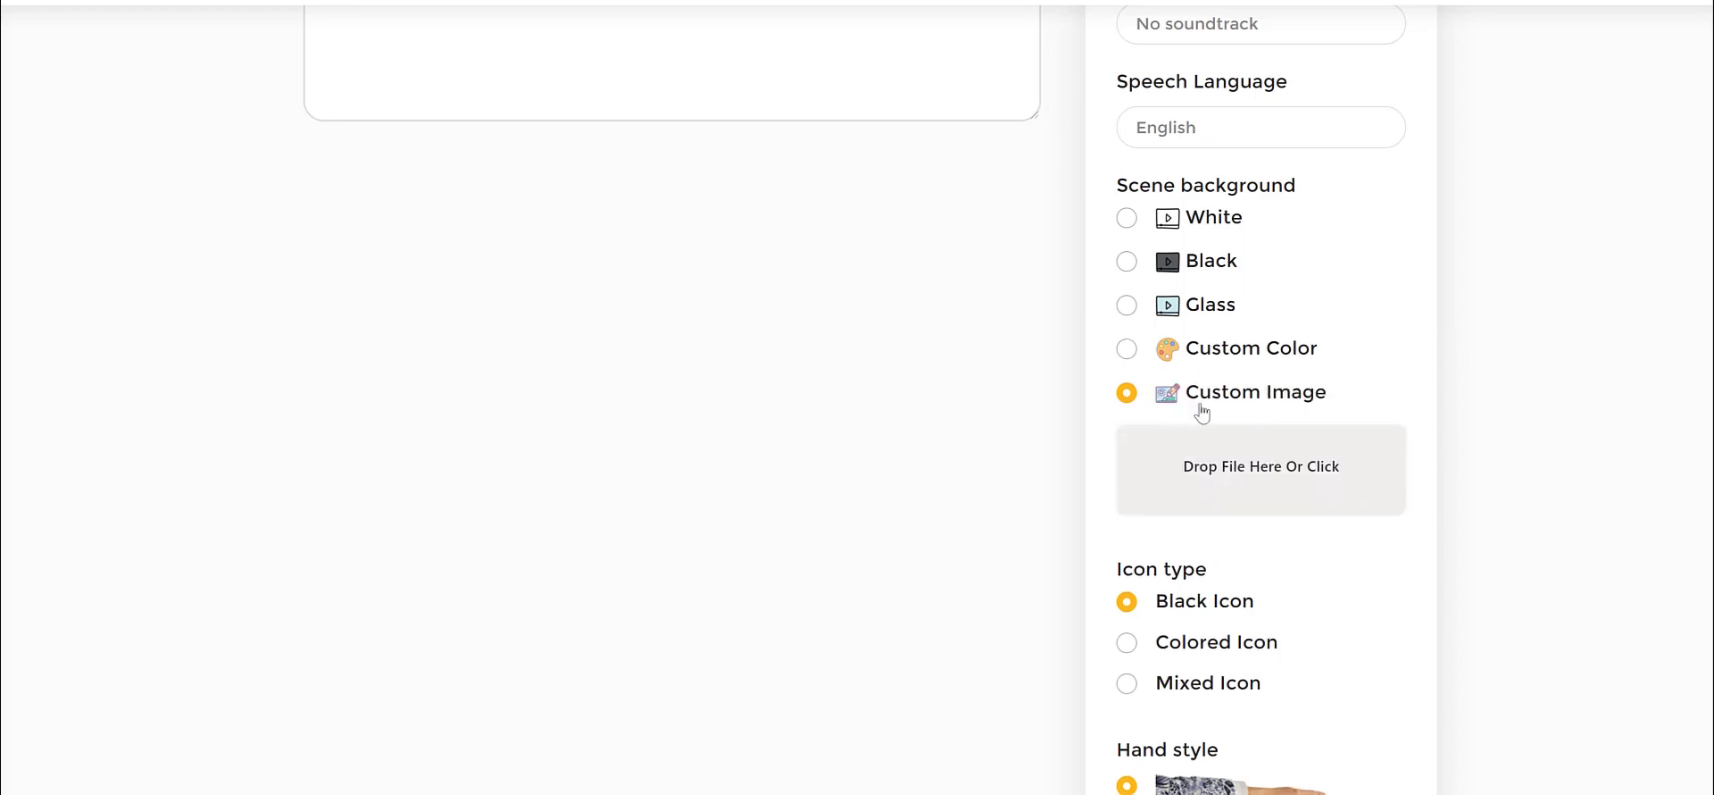
pyautogui.moveTo(1200, 403); pyautogui.dragTo(1529, 332)
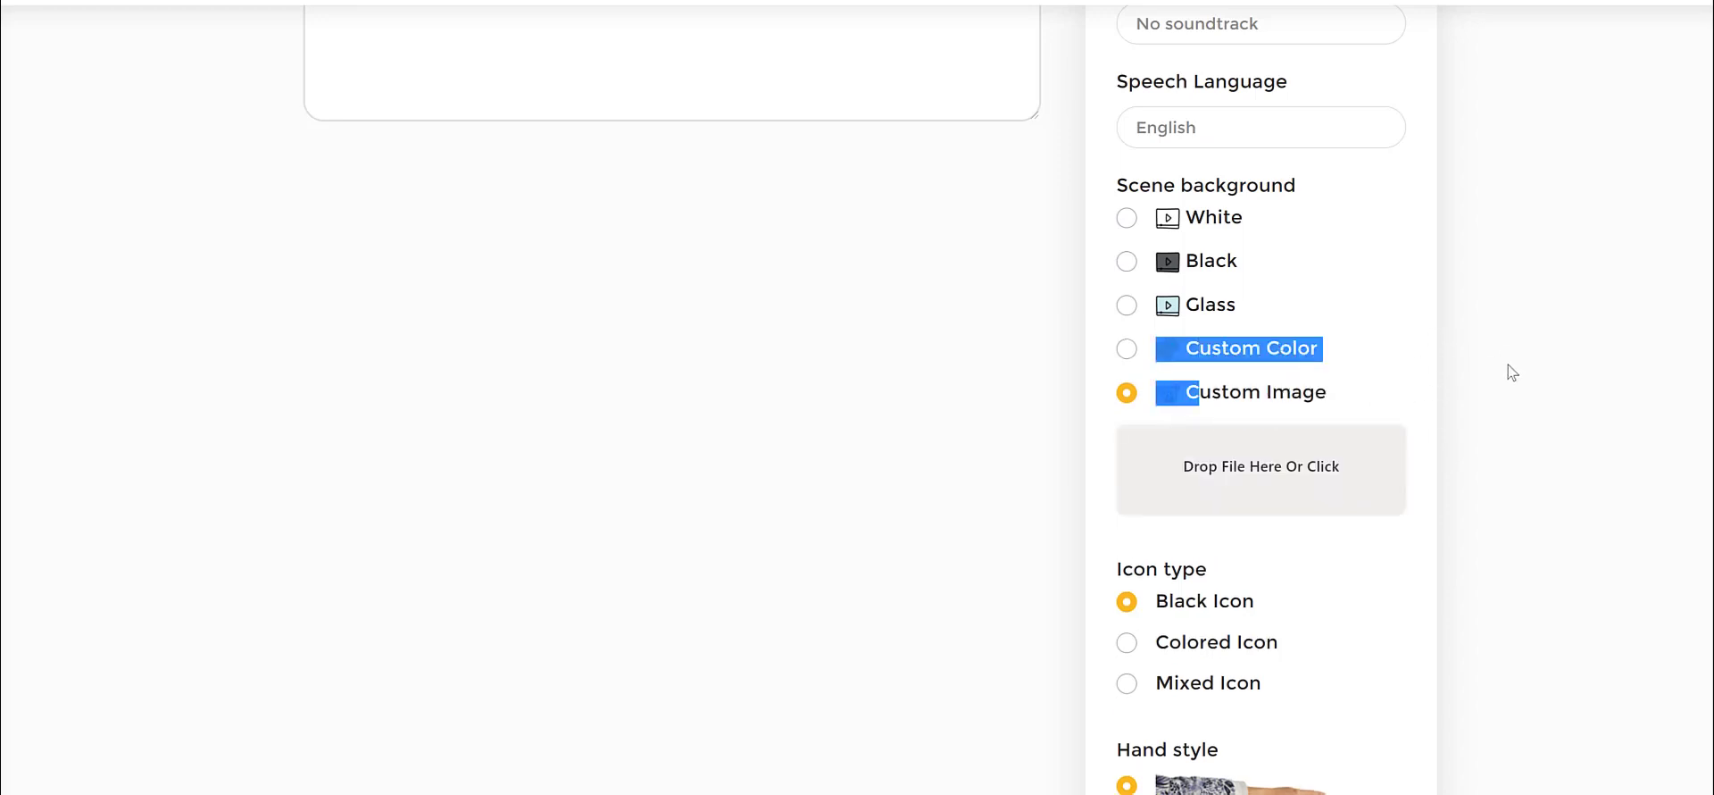
pyautogui.click(1508, 365)
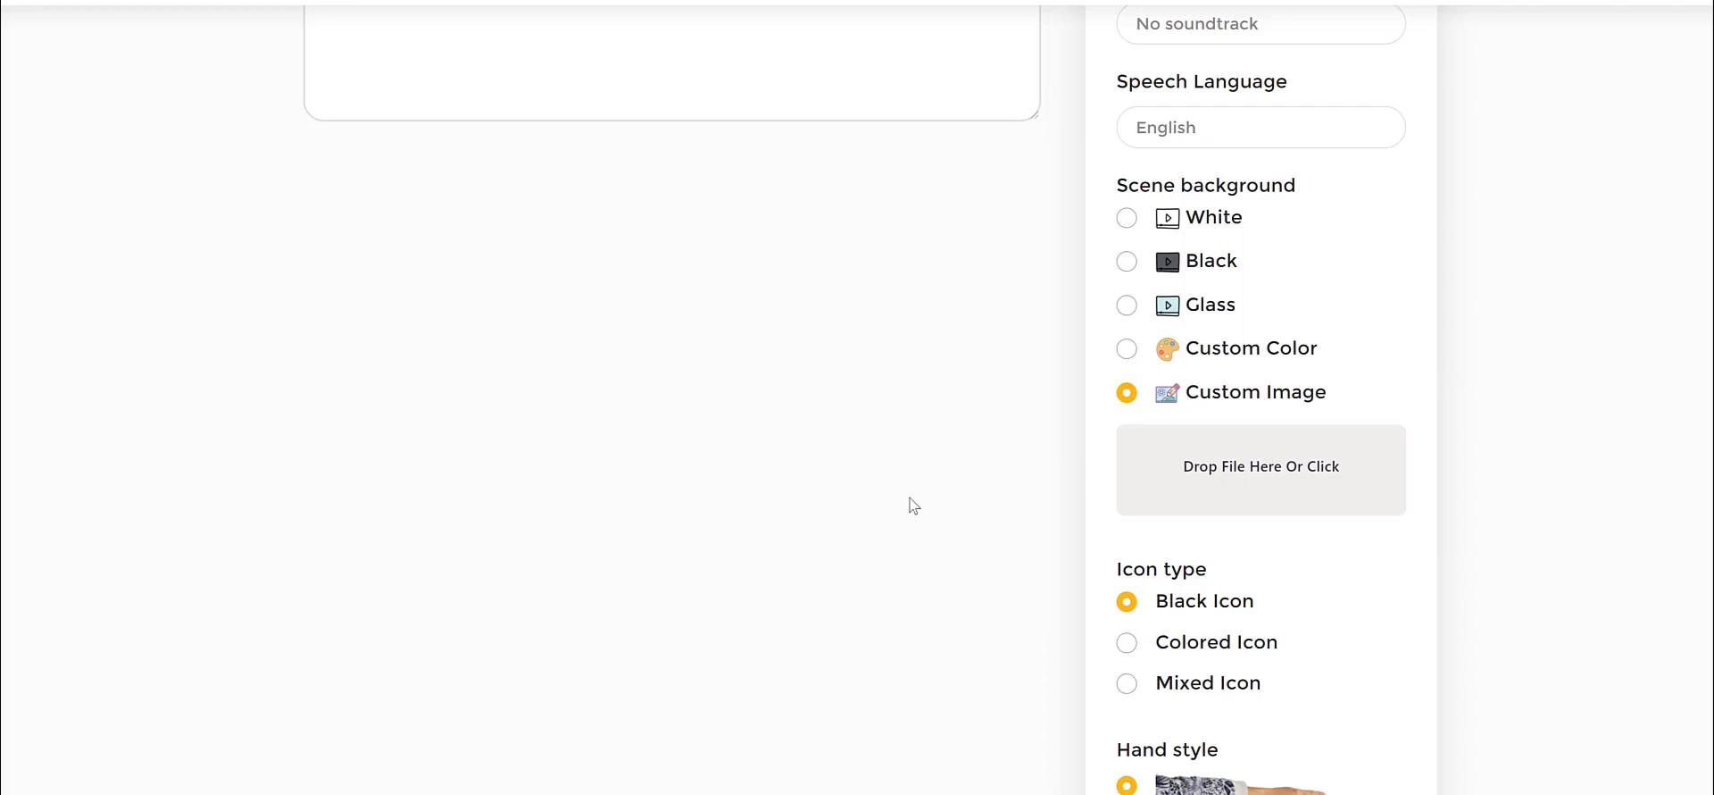
pyautogui.scroll(-1, 1350, 318)
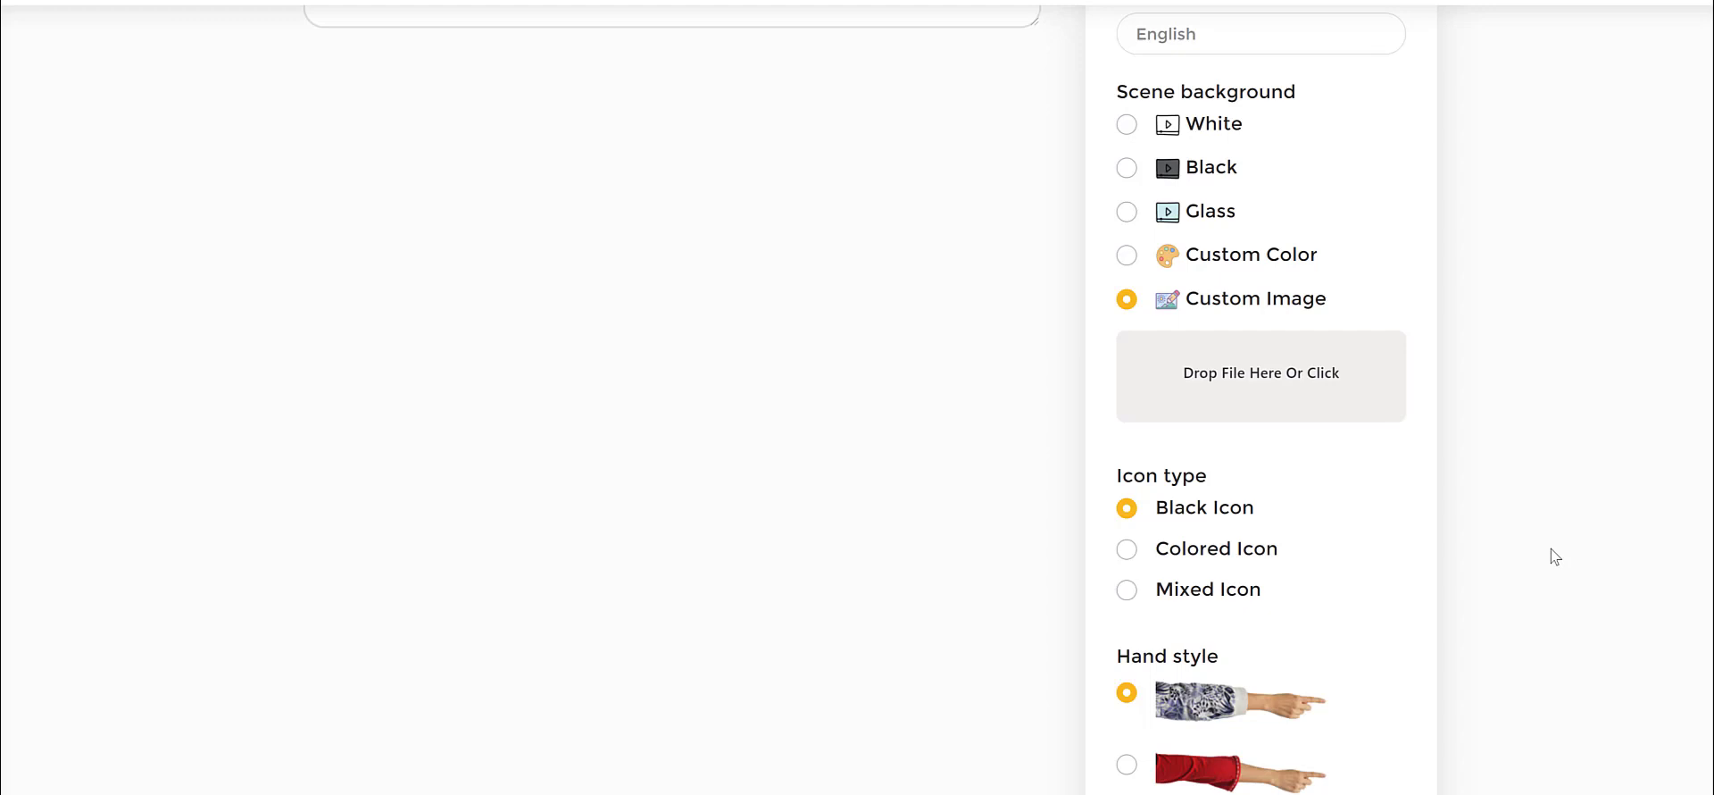
pyautogui.scroll(-3, 1531, 500)
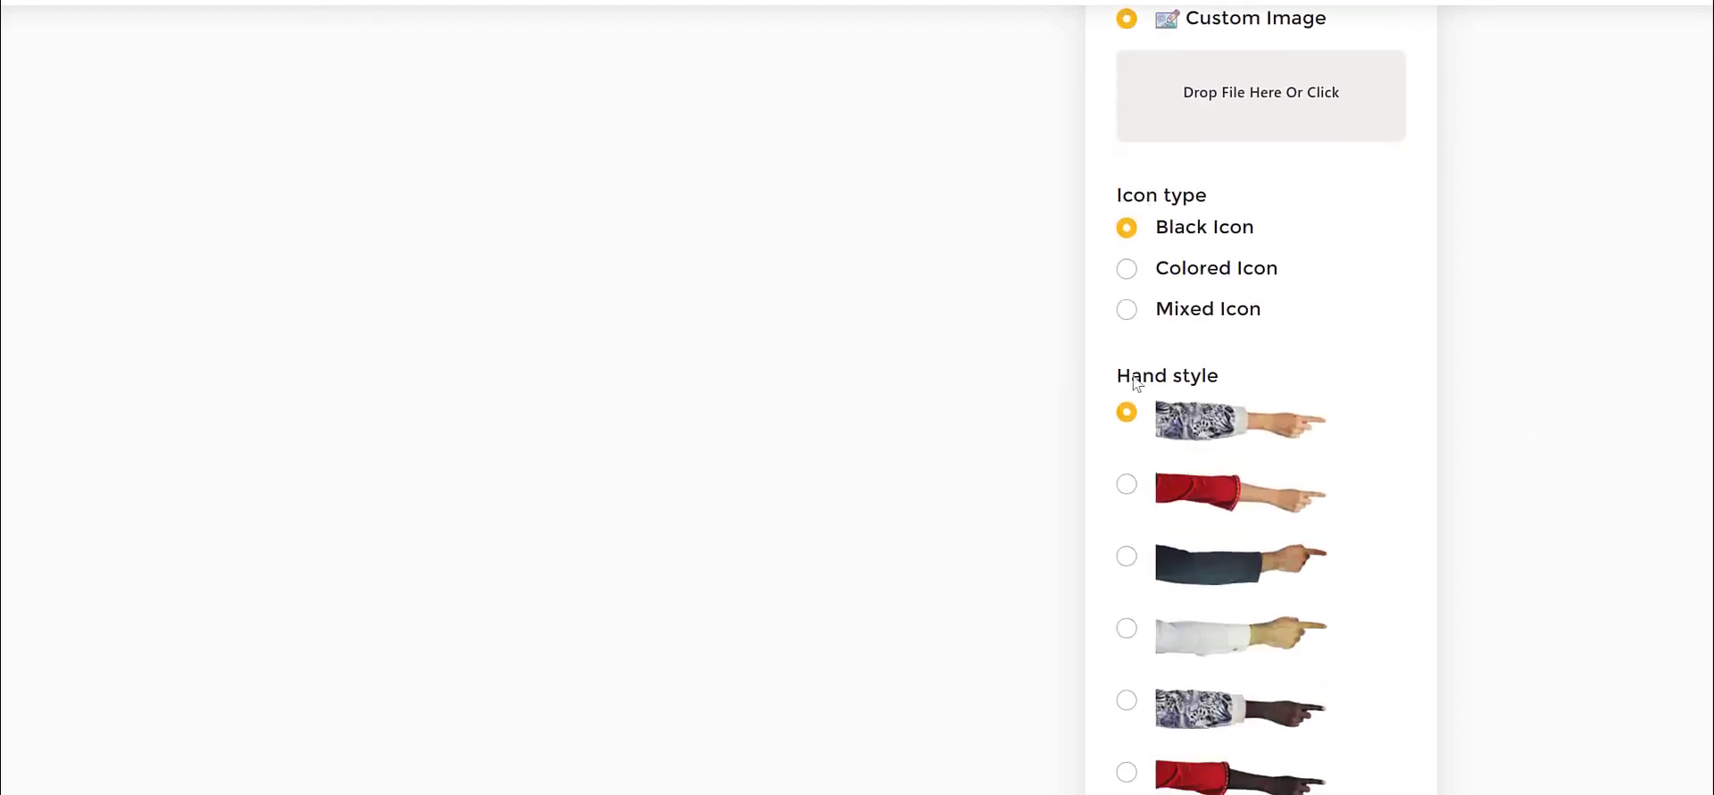
pyautogui.moveTo(1134, 382); pyautogui.dragTo(1238, 380)
pyautogui.scroll(-2, 1054, 384)
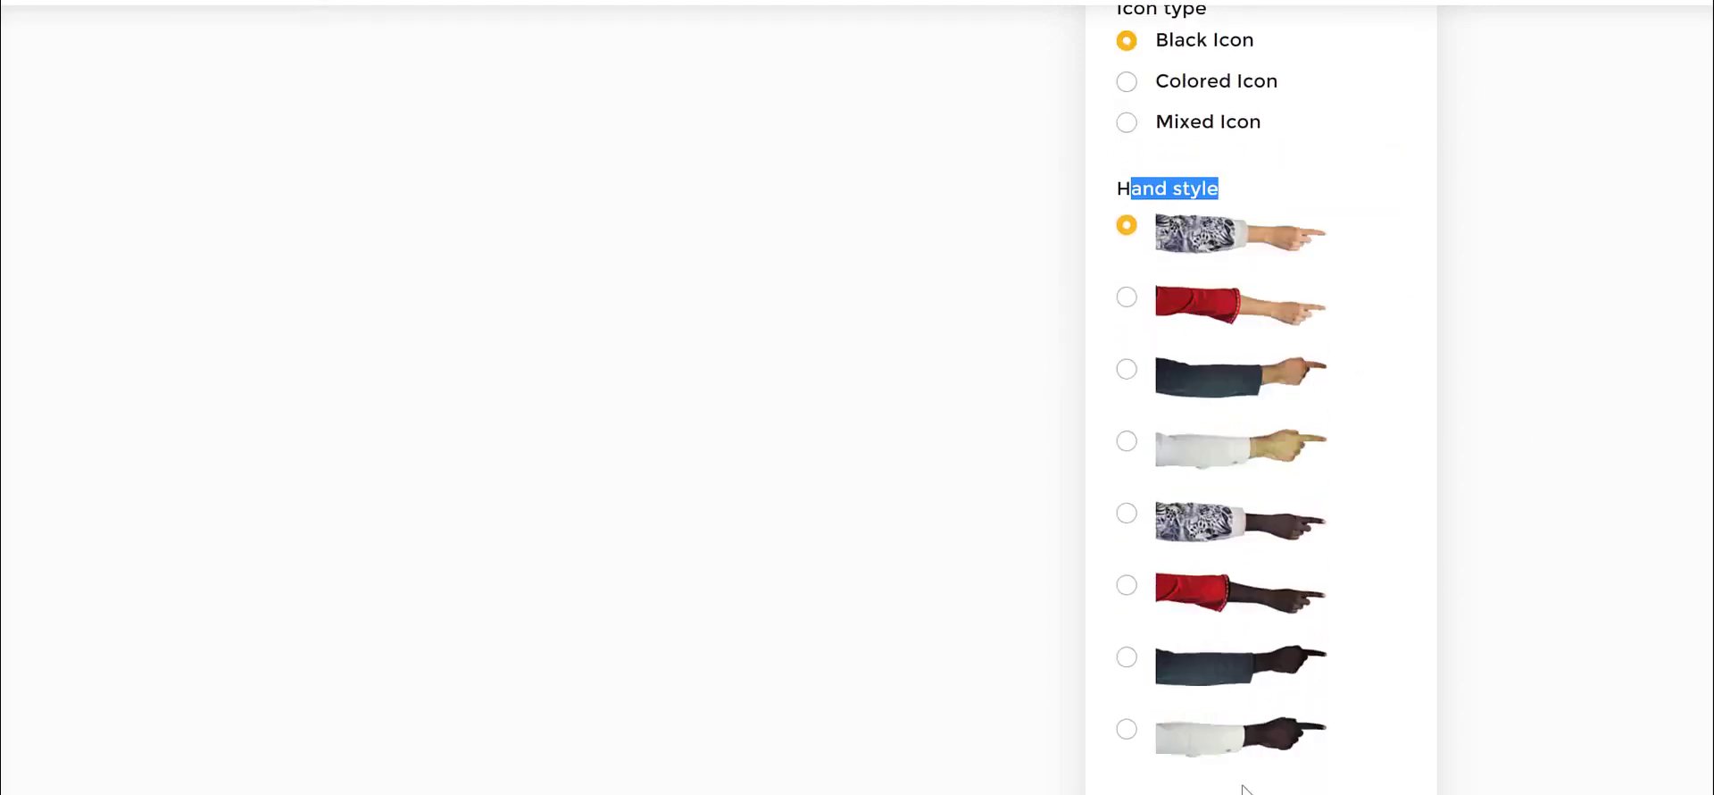
pyautogui.click(1550, 255)
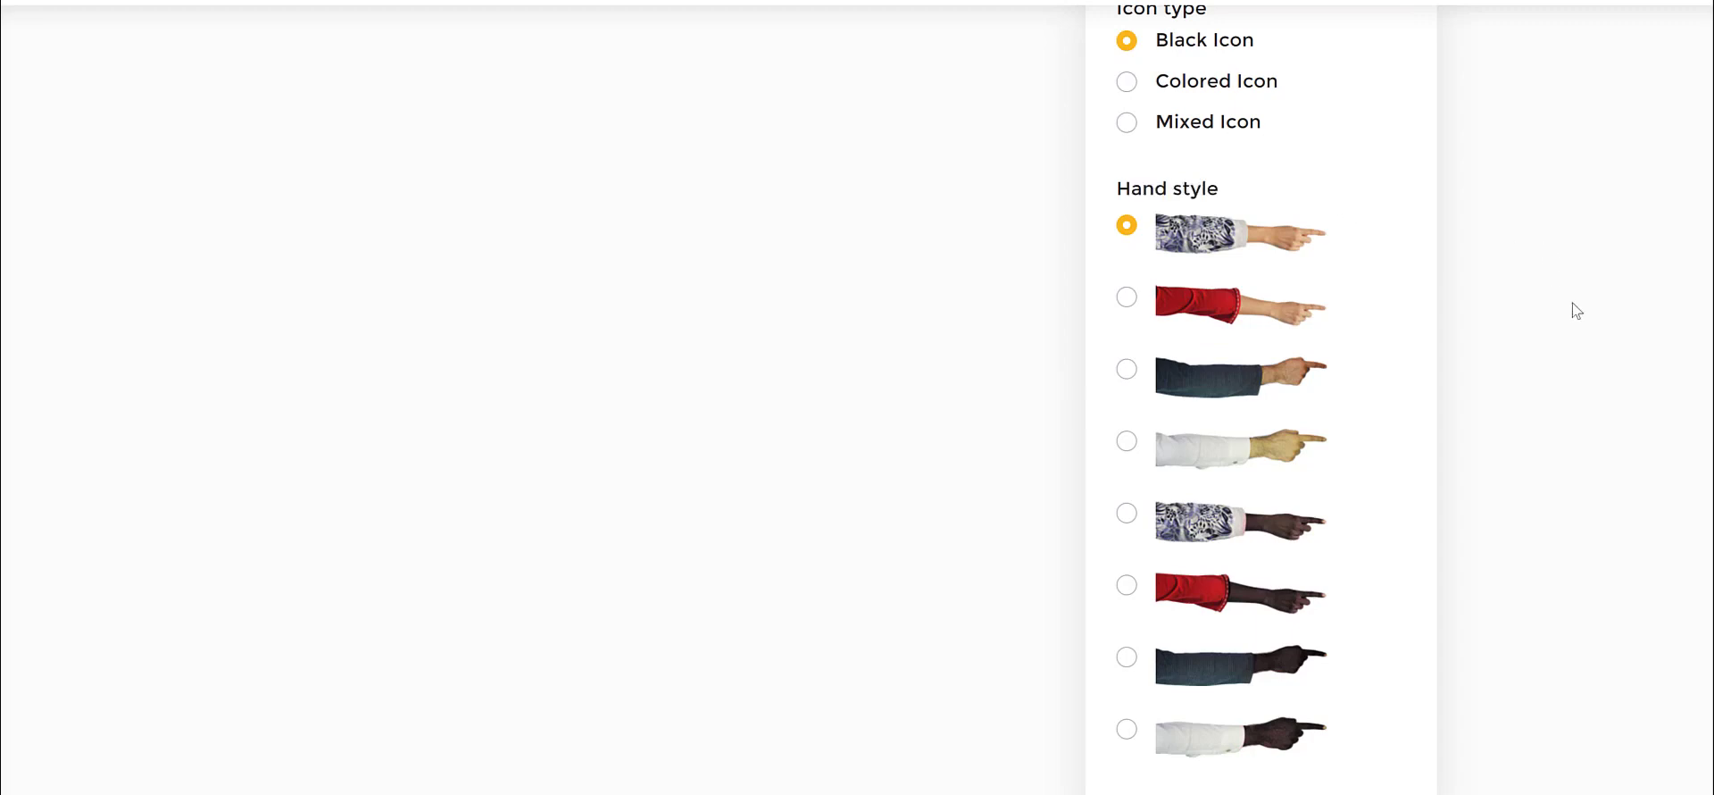
pyautogui.scroll(8, 1580, 313)
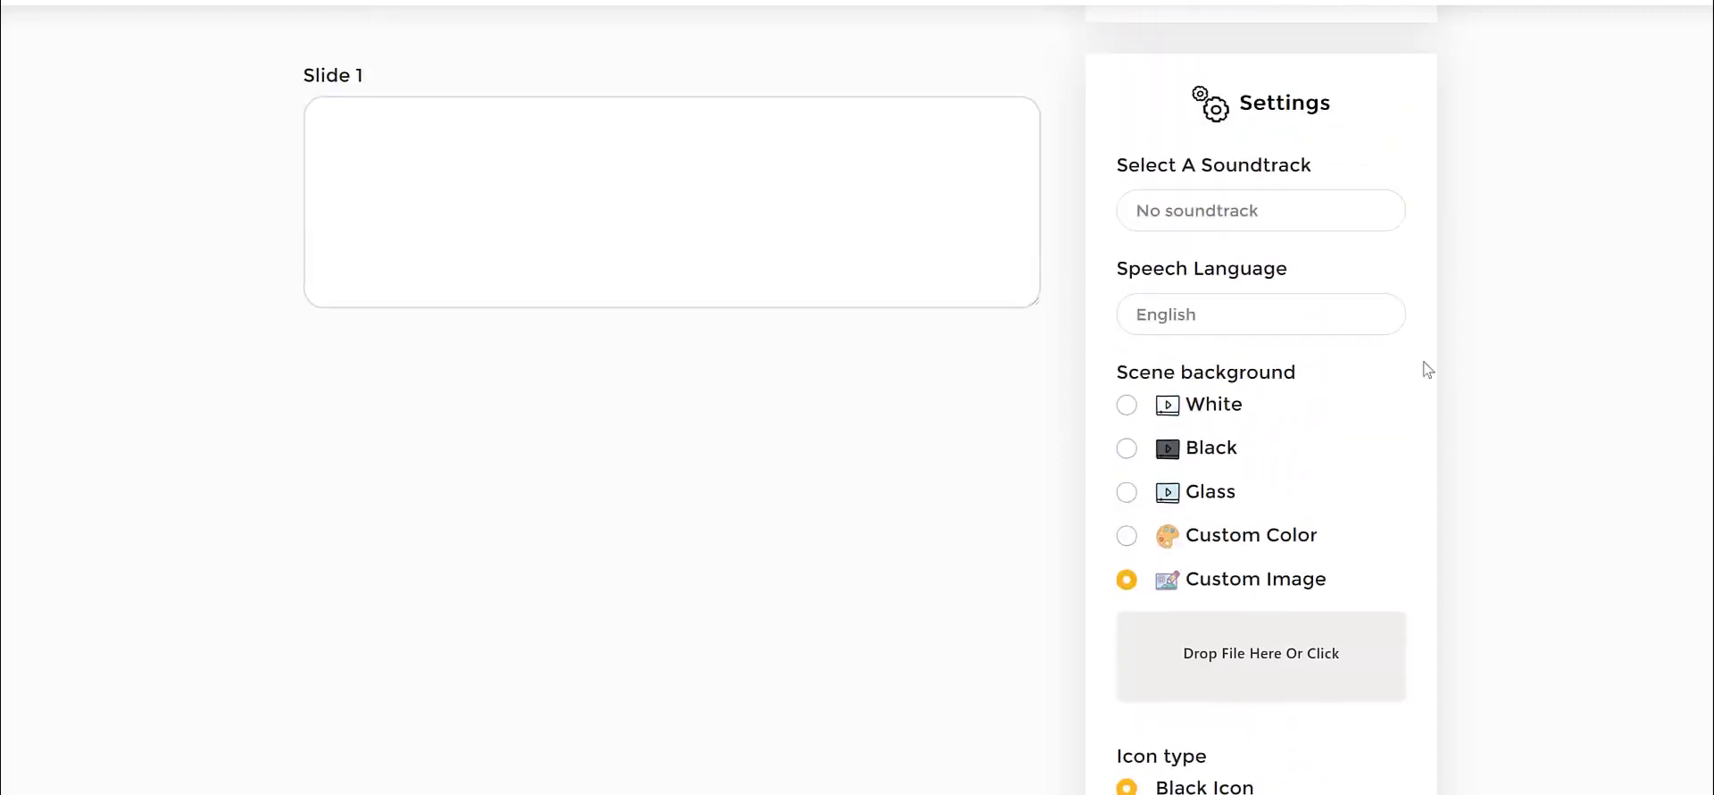
# Step: Reset the background to White and write Slide 1: 'We manufacture the highest quality products for you' without a period
pyautogui.click(1127, 405)
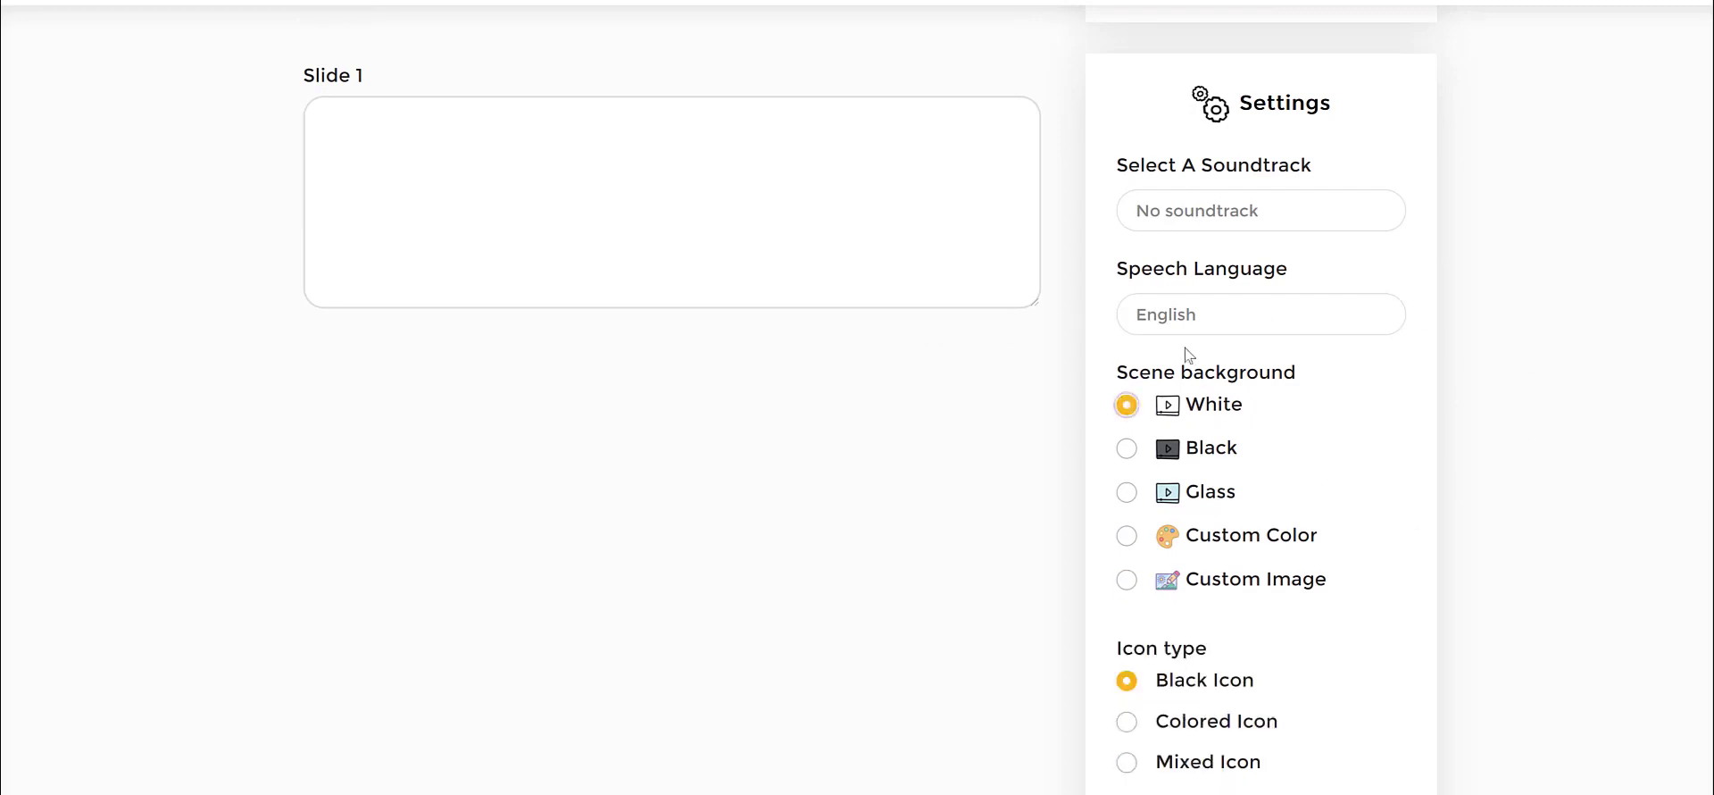
pyautogui.scroll(1, 817, 238)
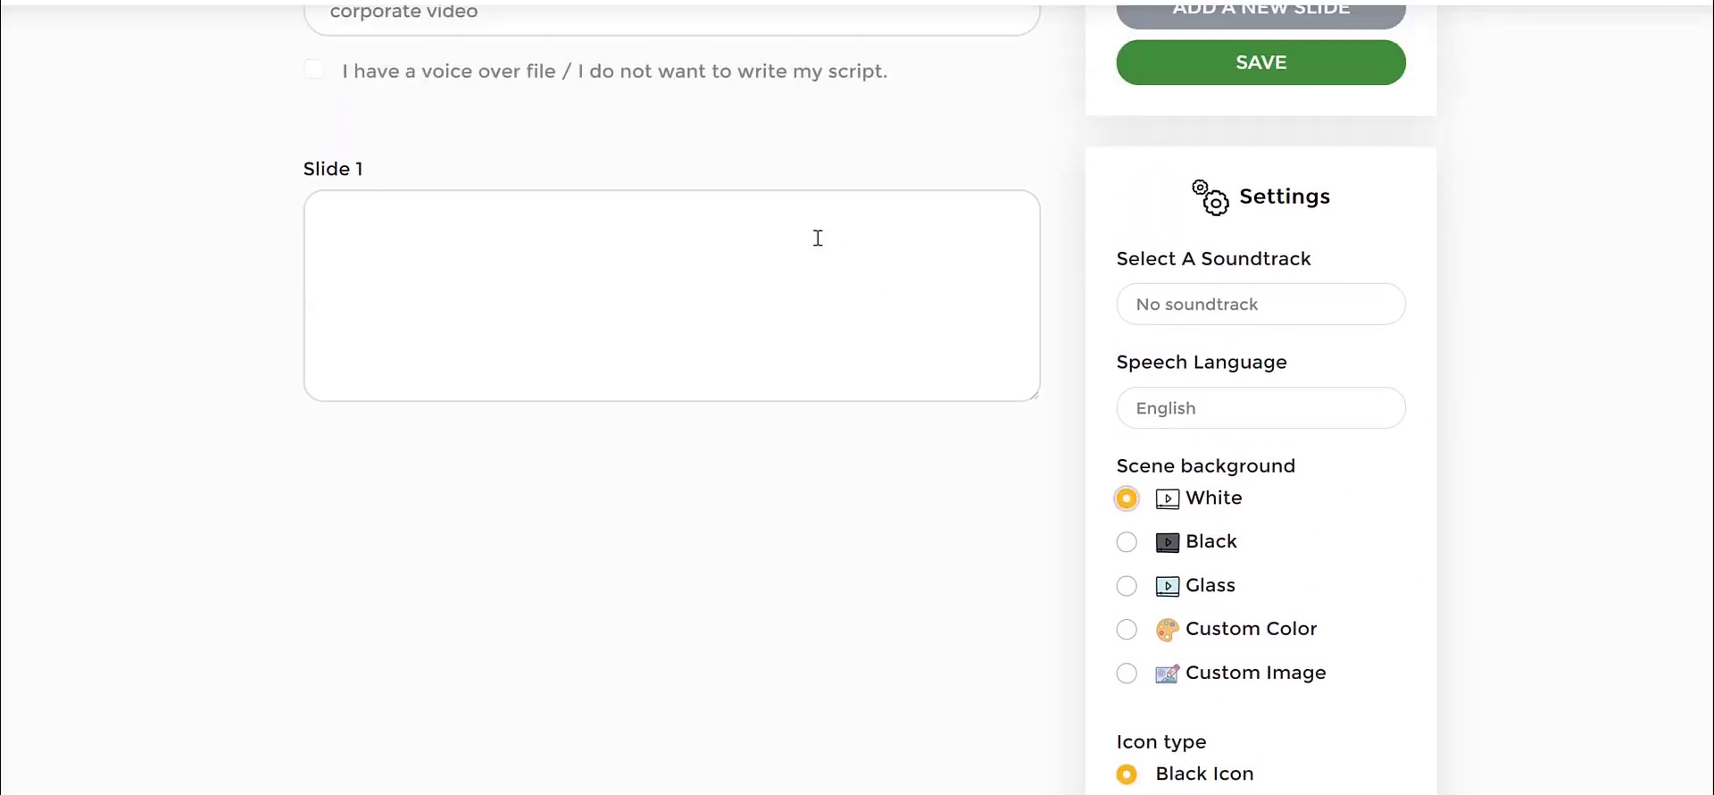
pyautogui.click(831, 315)
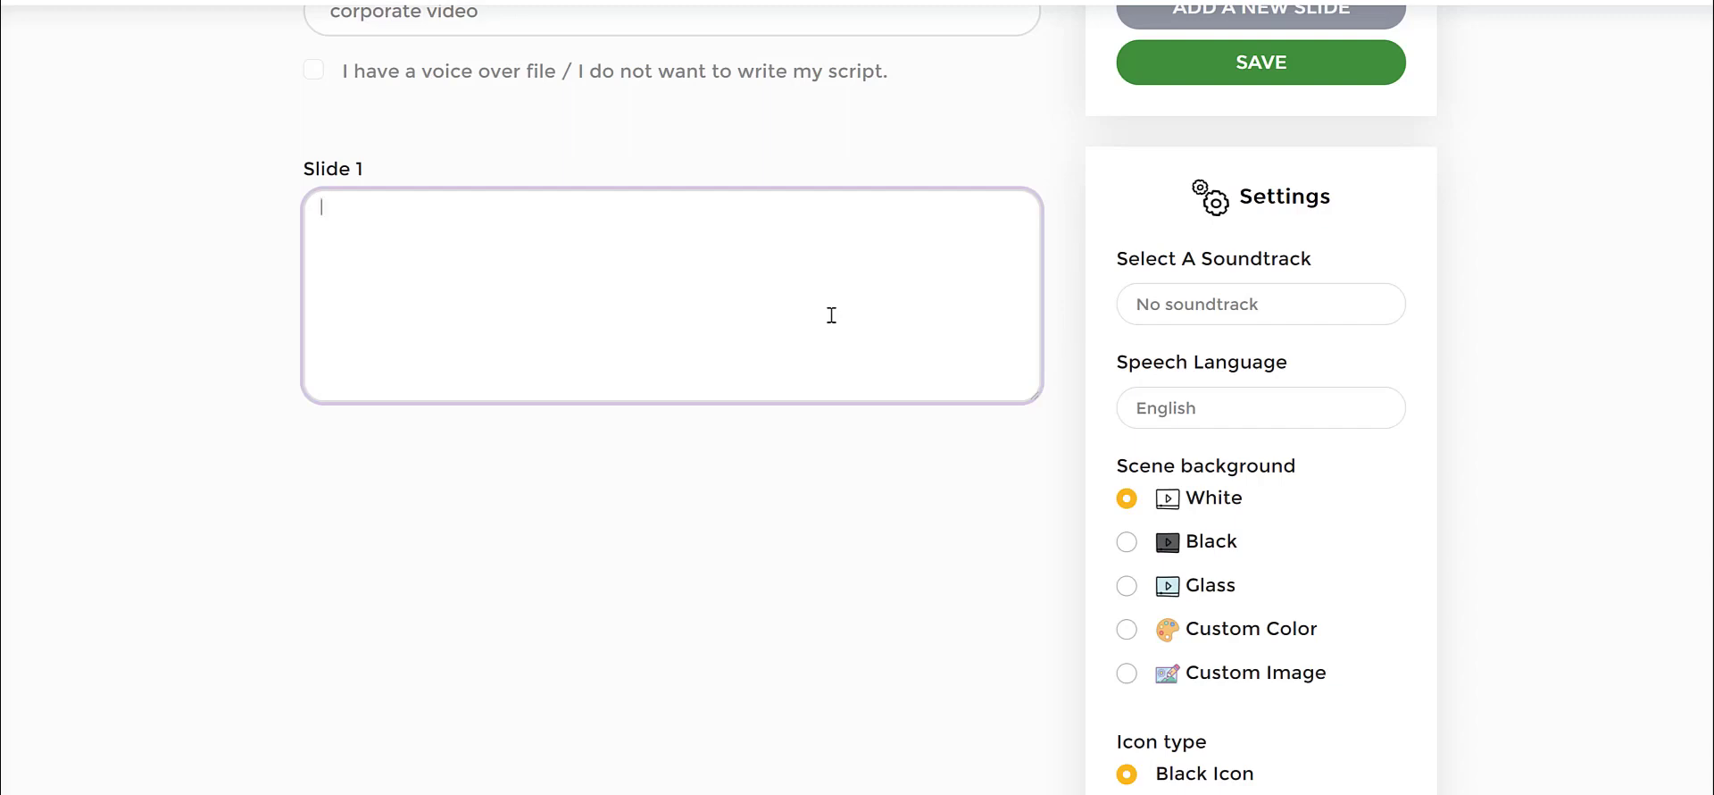
pyautogui.write('We manufacture the highest qu')
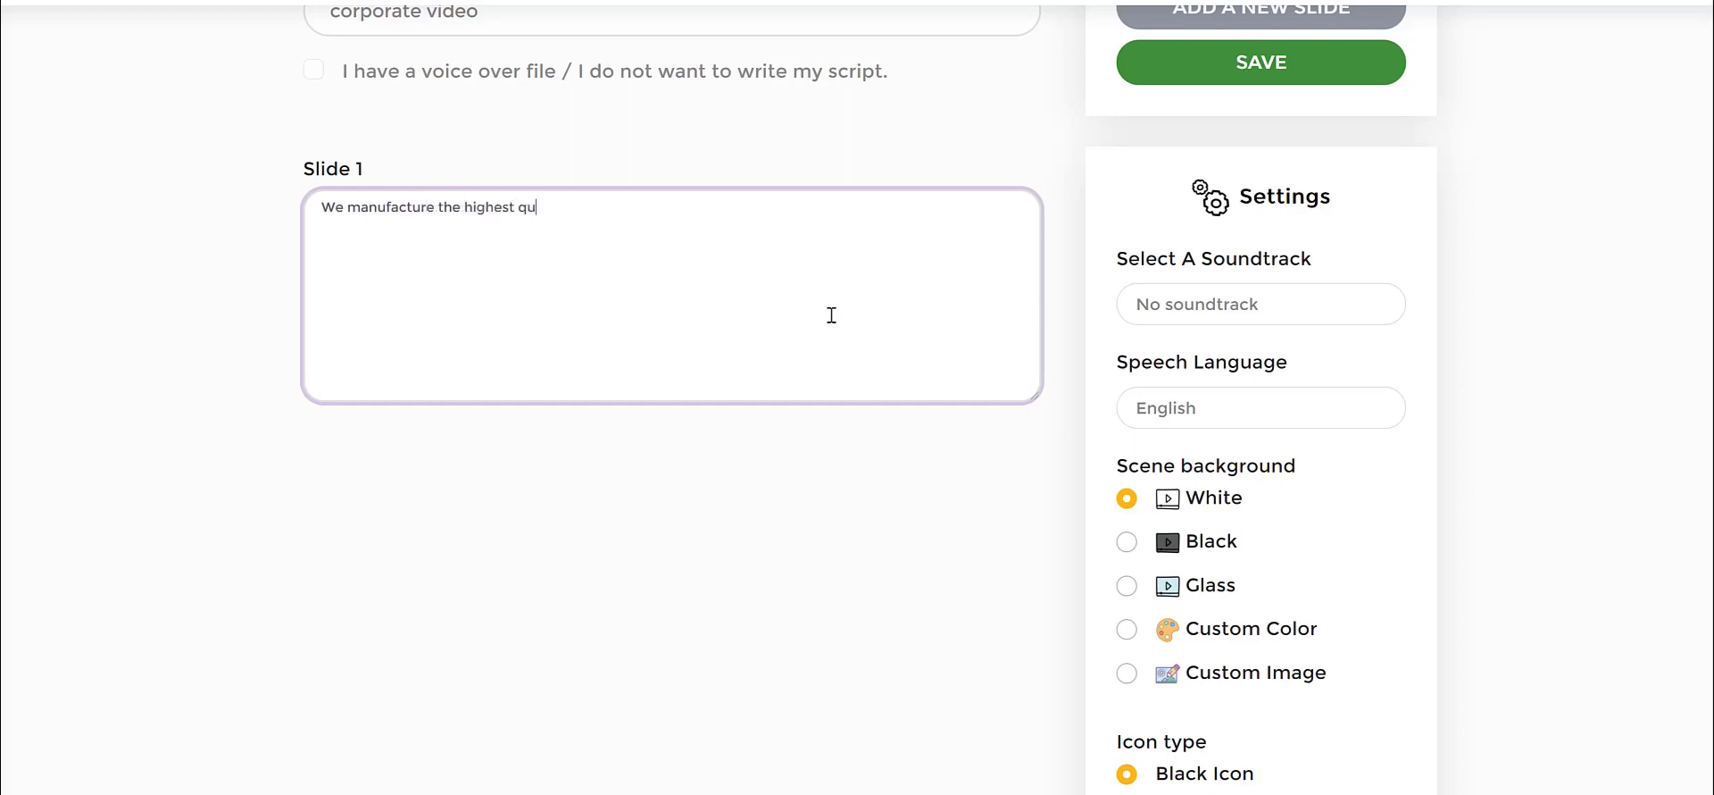
pyautogui.write('ality products for you.')
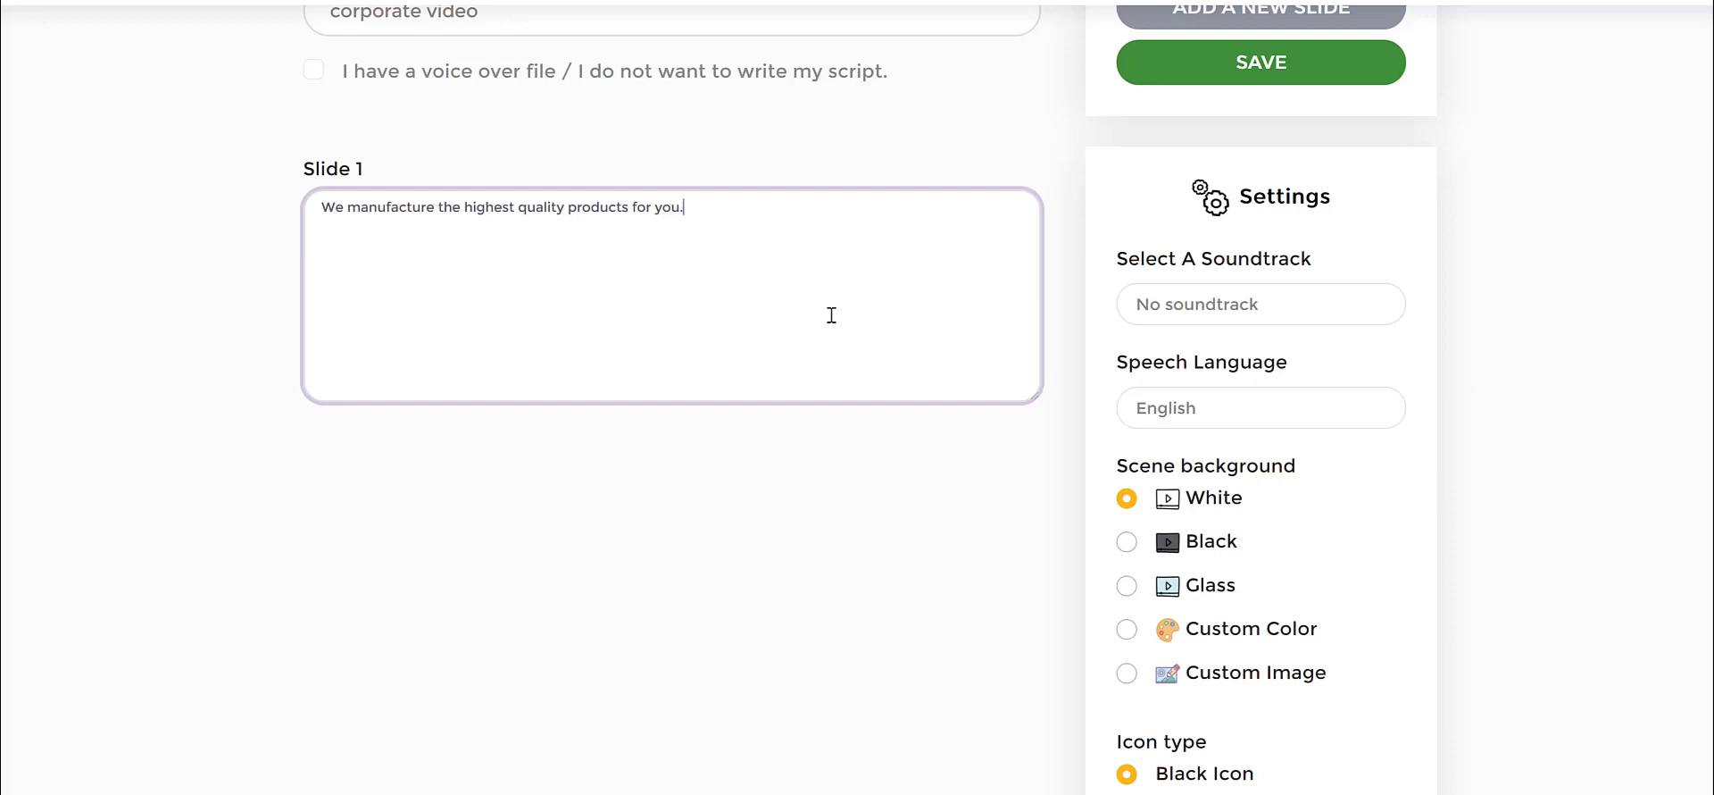
pyautogui.scroll(2, 907, 494)
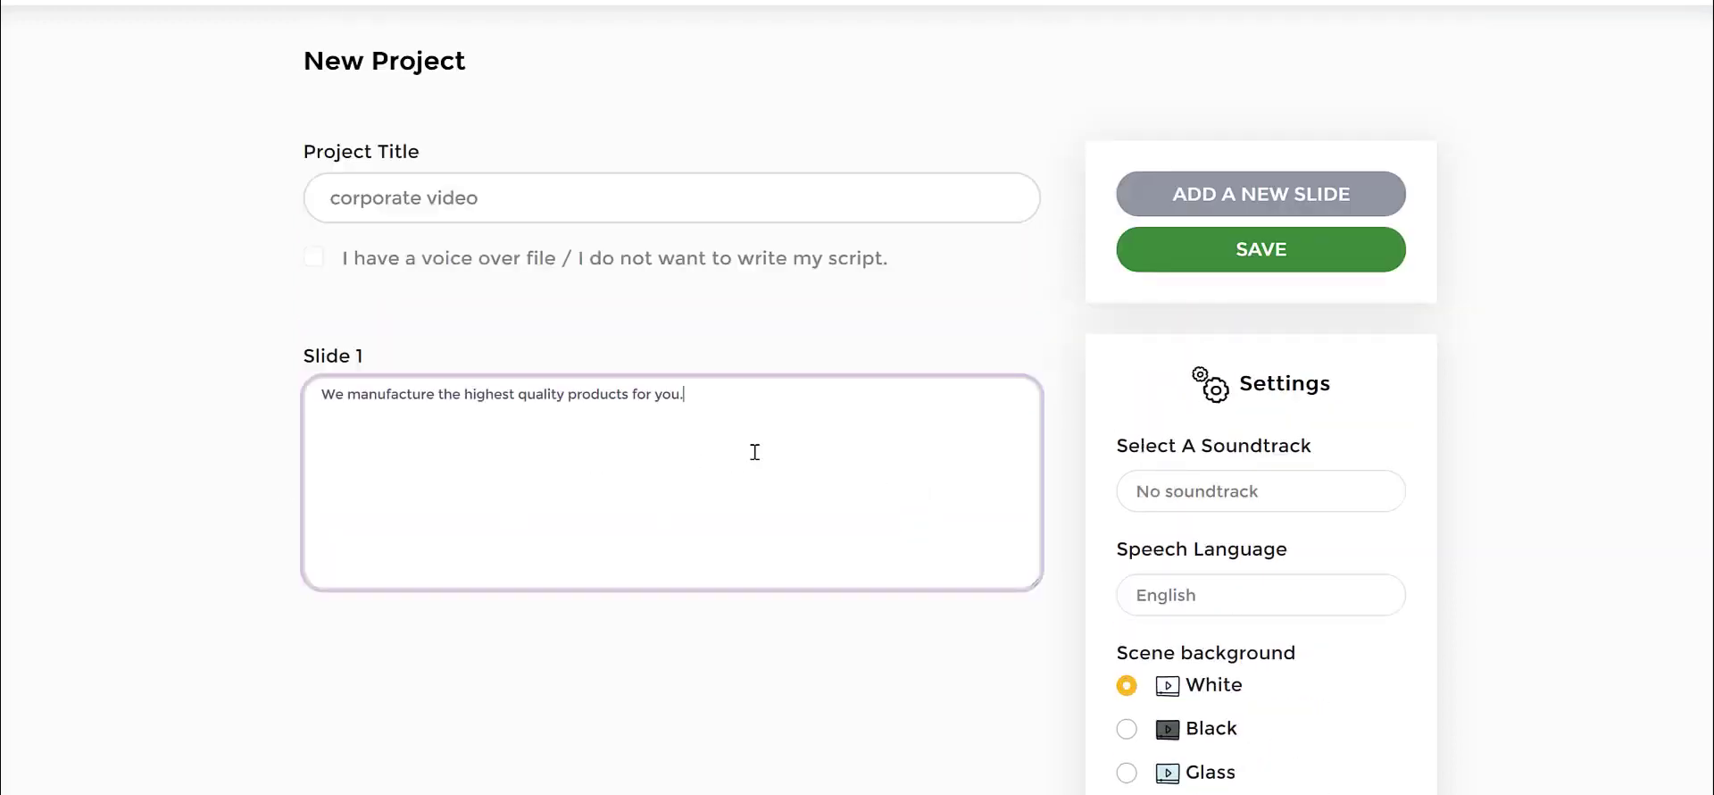
pyautogui.press('BackSpace')
# Step: Save the slide so the editor shows Slide 1's black-line award badge with a 0:03 voice clip
pyautogui.click(1296, 260)
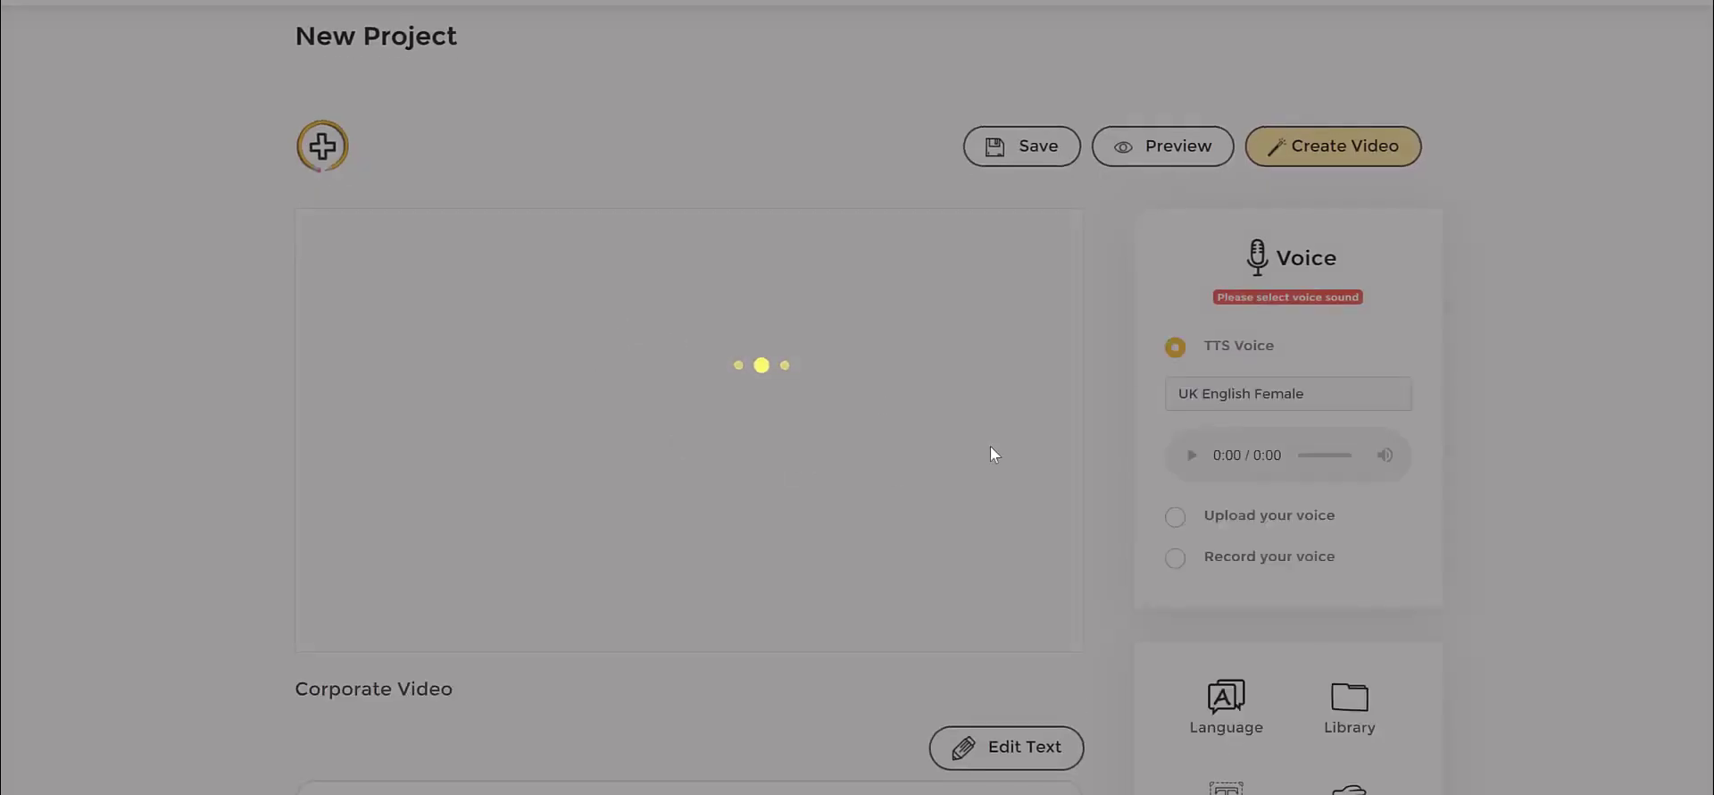
pyautogui.scroll(-1, 1002, 431)
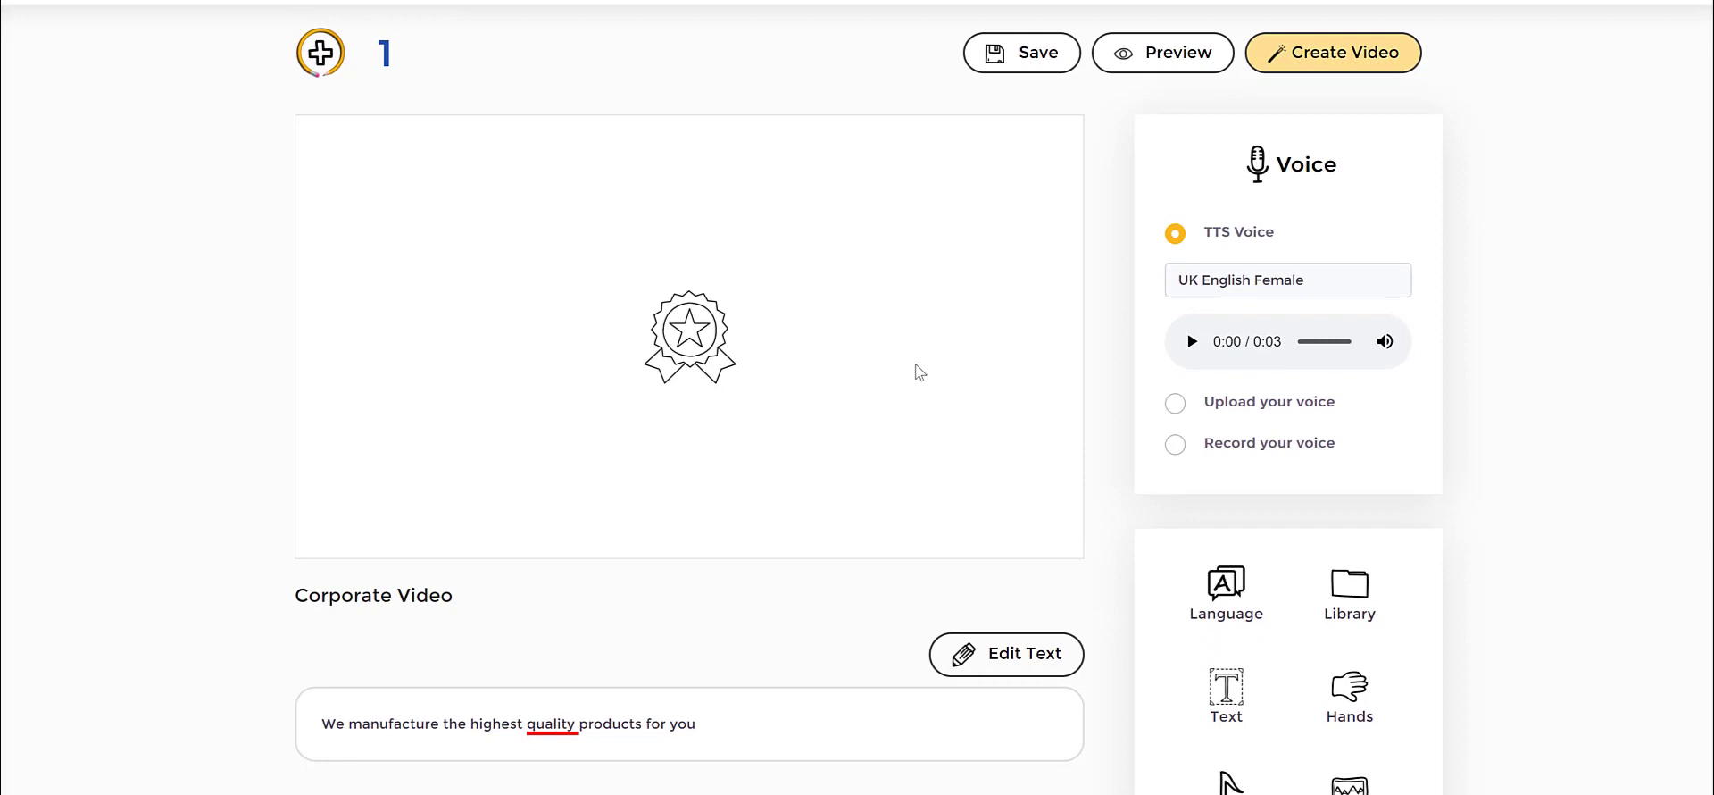
pyautogui.scroll(-2, 1437, 476)
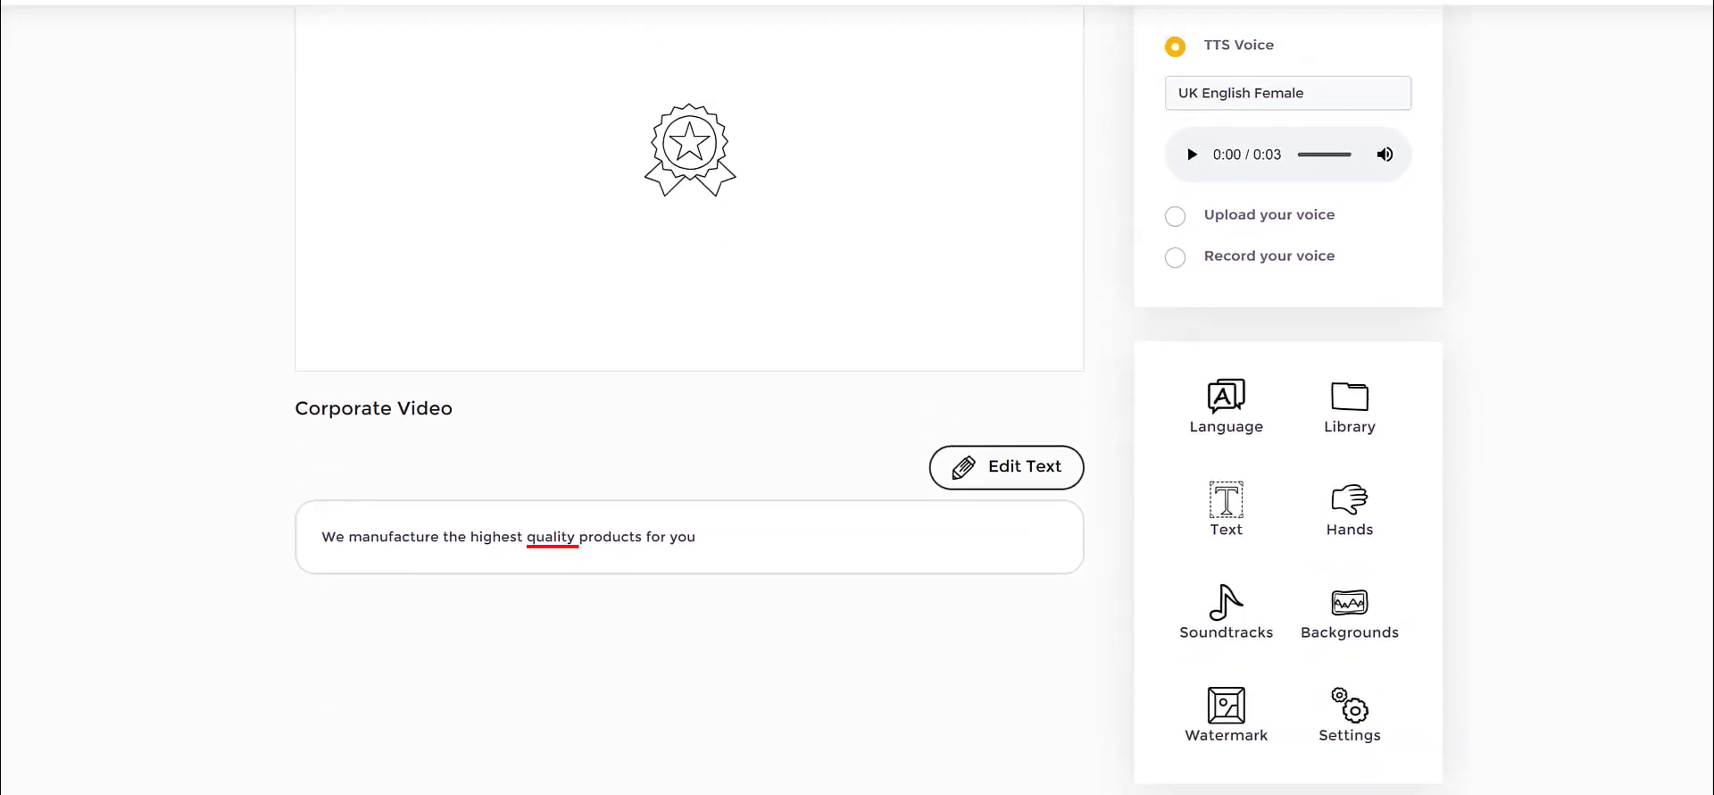
pyautogui.moveTo(1277, 575)
pyautogui.mouseDown()
pyautogui.moveTo(1338, 559)
pyautogui.moveTo(1429, 598)
pyautogui.moveTo(1390, 660)
pyautogui.moveTo(1315, 642)
pyautogui.moveTo(1274, 574)
pyautogui.mouseUp()
# Step: Try Black and Glass slide backgrounds, then set a blue Custom Color background
pyautogui.click(1340, 597)
pyautogui.scroll(3, 980, 375)
pyautogui.scroll(-2, 1294, 498)
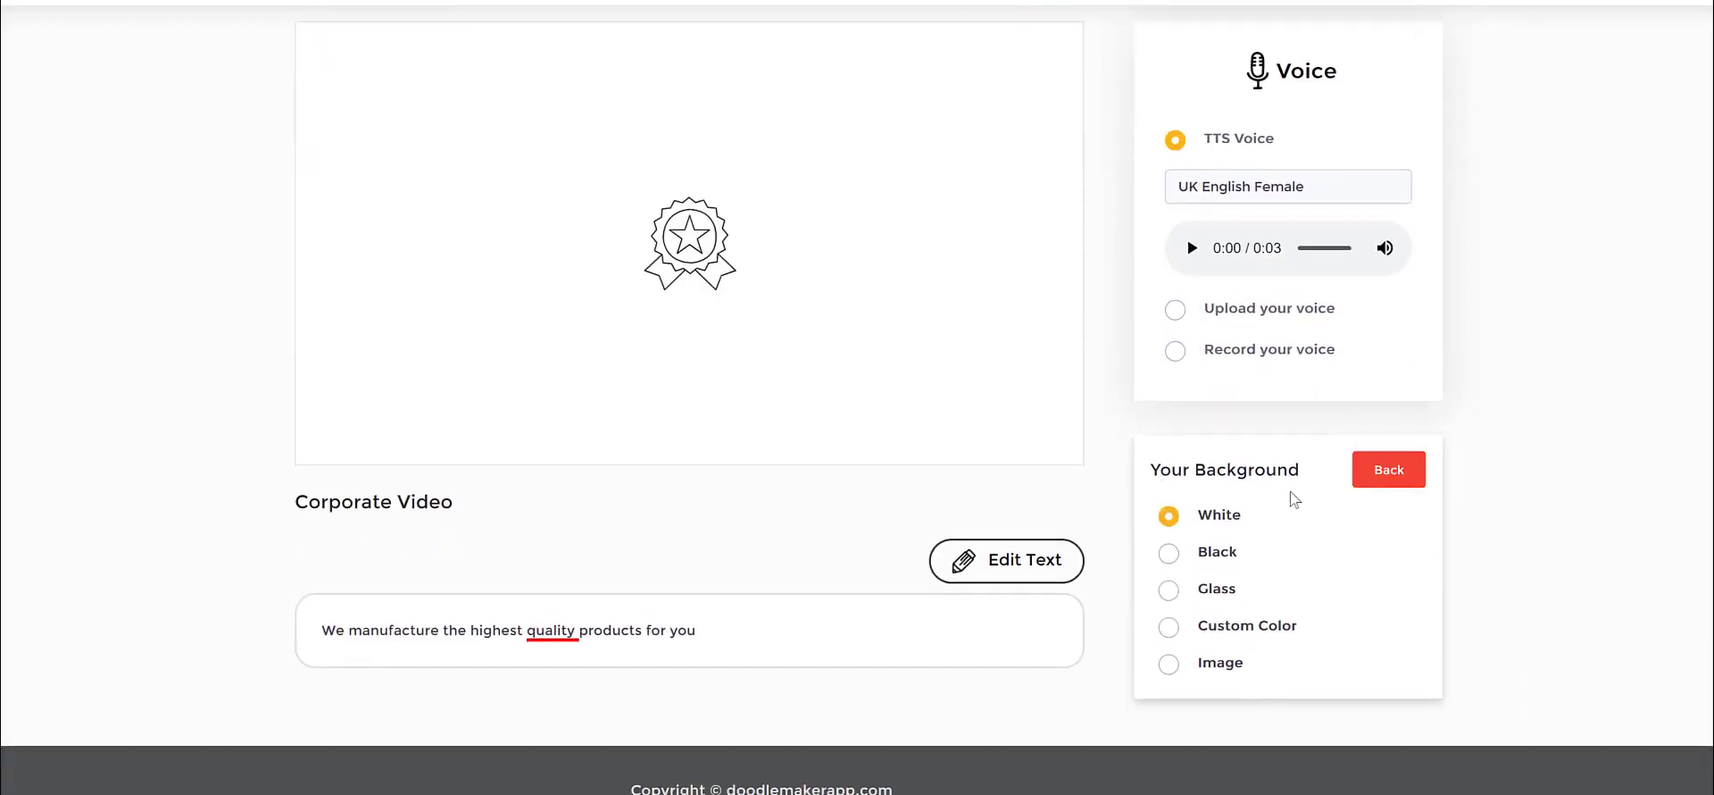
pyautogui.moveTo(1155, 470); pyautogui.dragTo(1285, 467)
pyautogui.click(1169, 553)
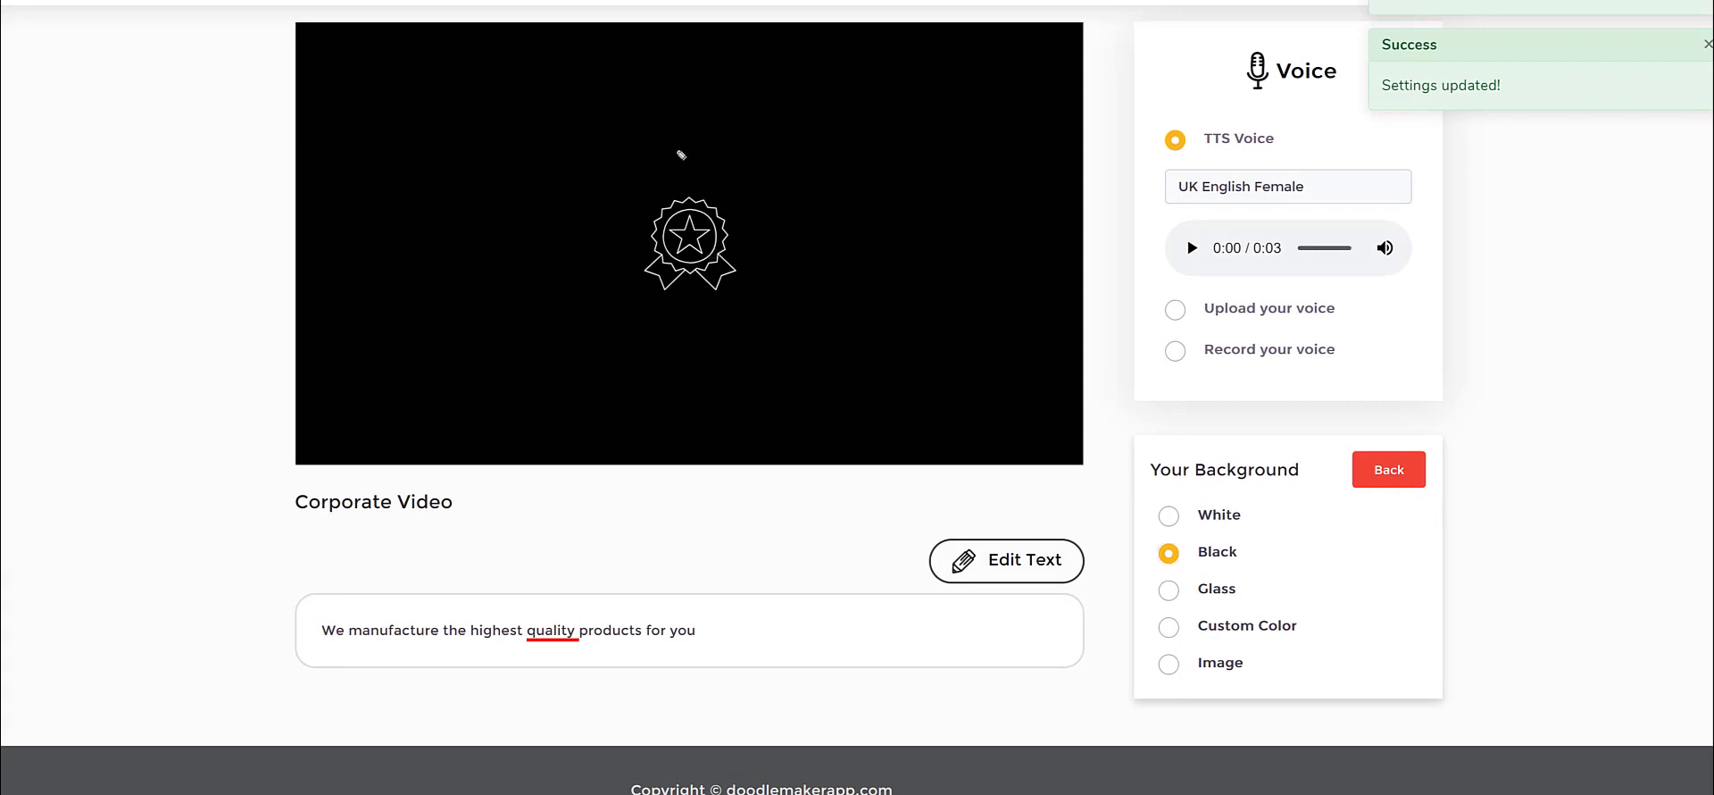
pyautogui.moveTo(587, 170)
pyautogui.mouseDown()
pyautogui.moveTo(601, 260)
pyautogui.moveTo(613, 170)
pyautogui.mouseUp()
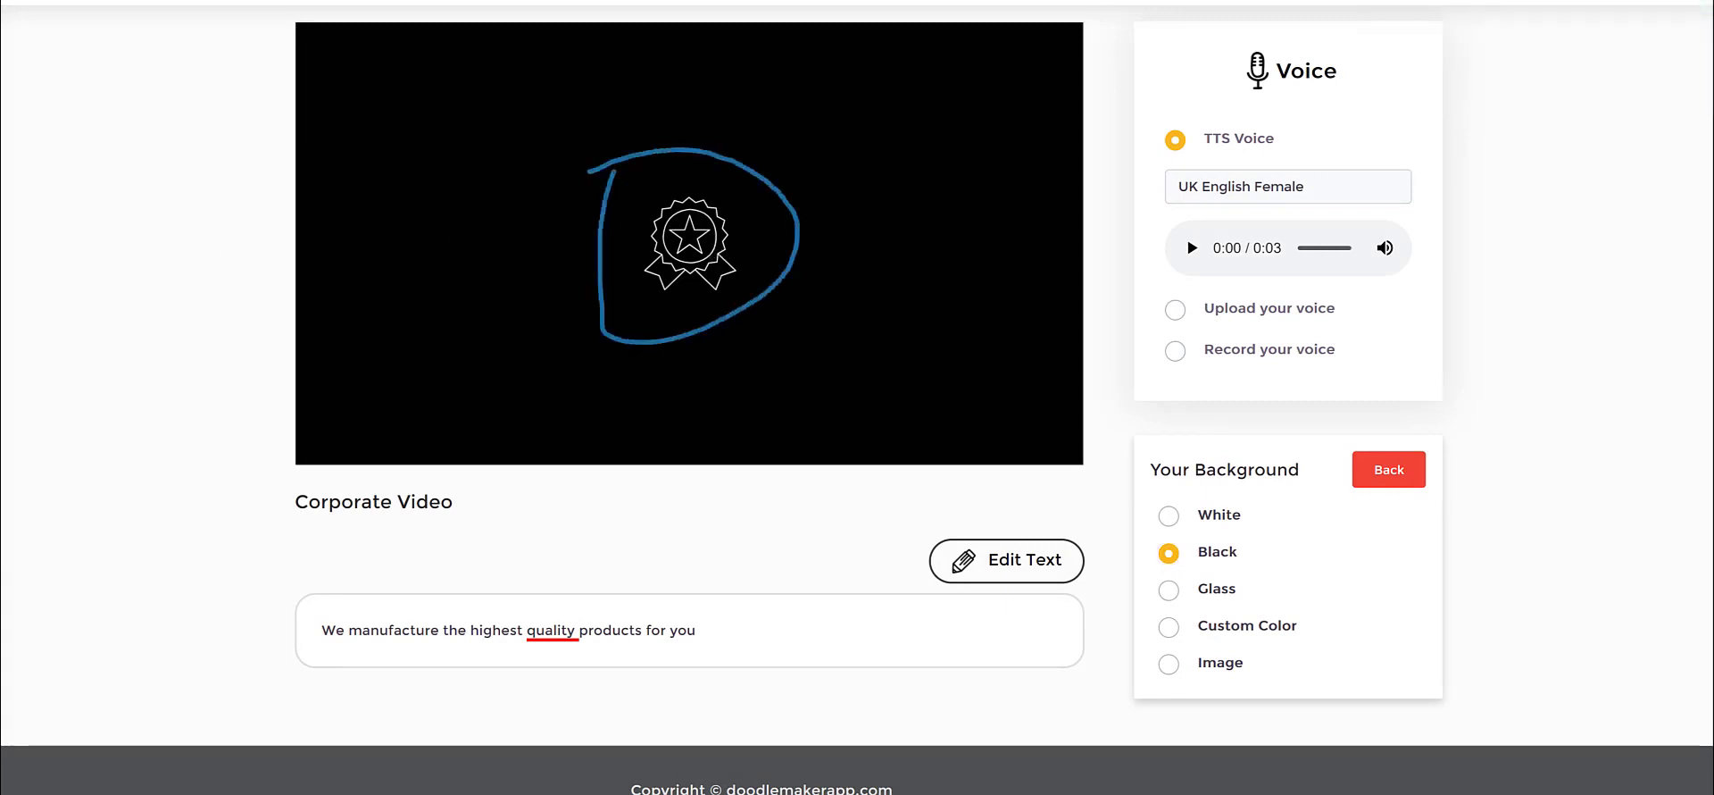
pyautogui.click(1169, 590)
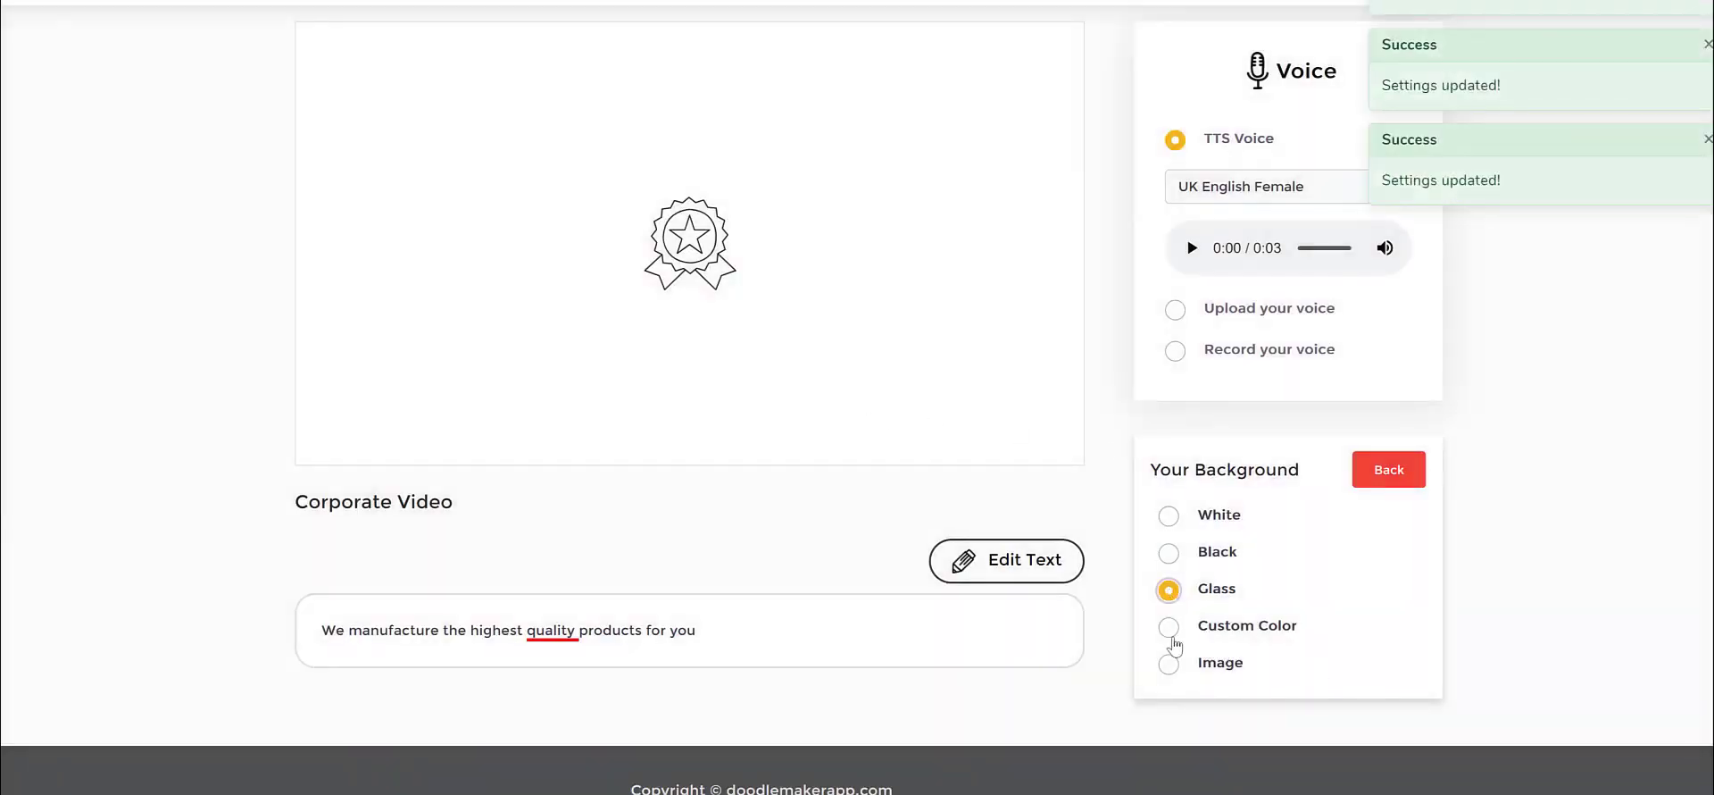
pyautogui.click(1171, 631)
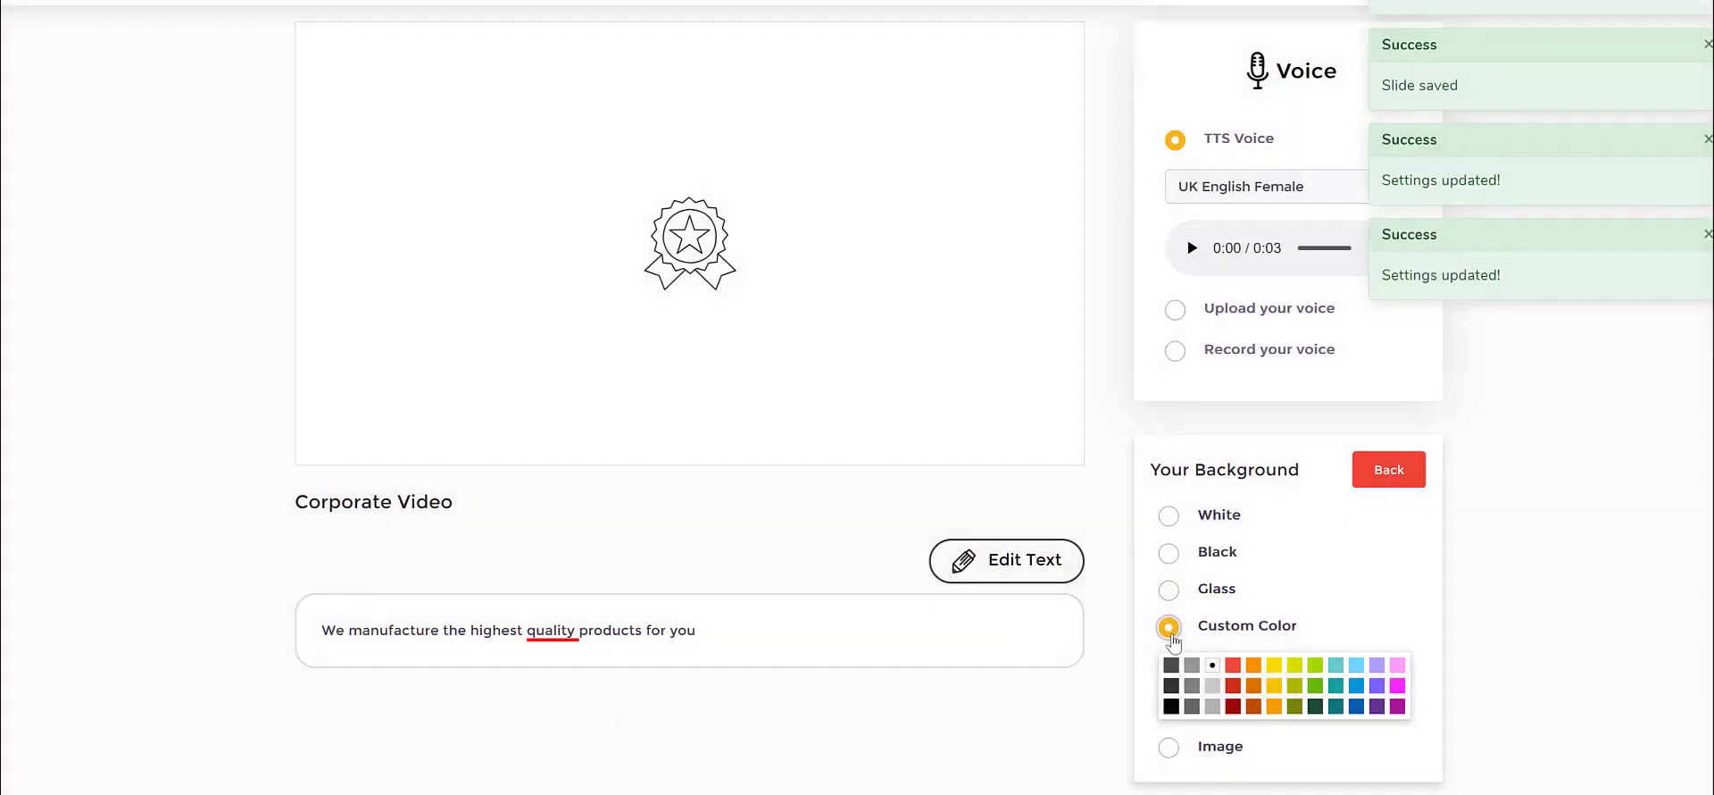
pyautogui.click(1356, 706)
# Step: Recolour the award-badge doodle in white lines from the Palette
pyautogui.click(699, 241)
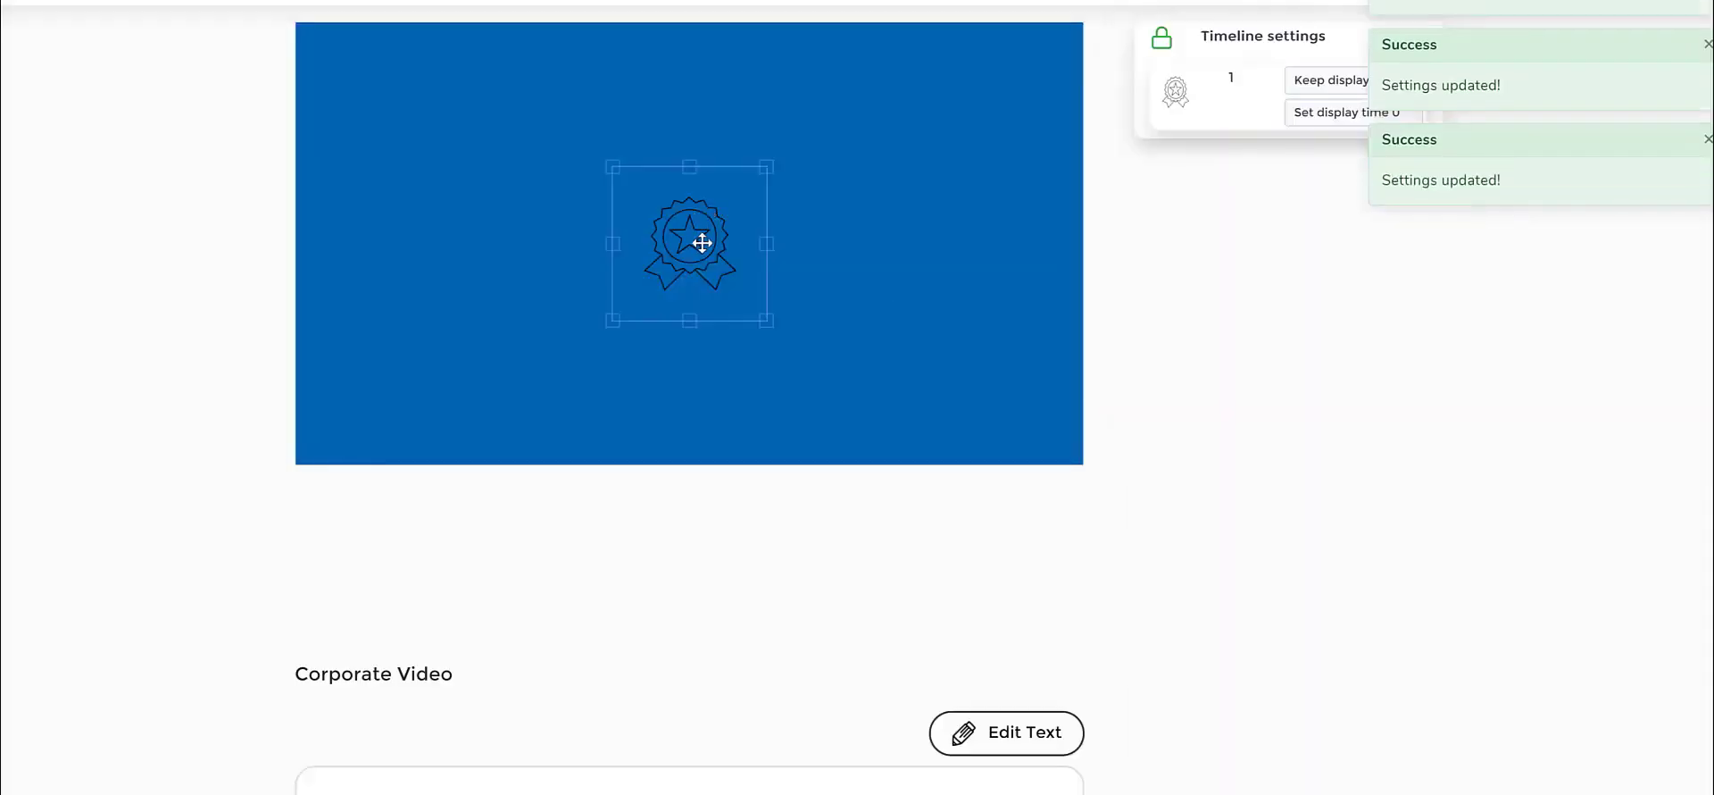
pyautogui.click(349, 531)
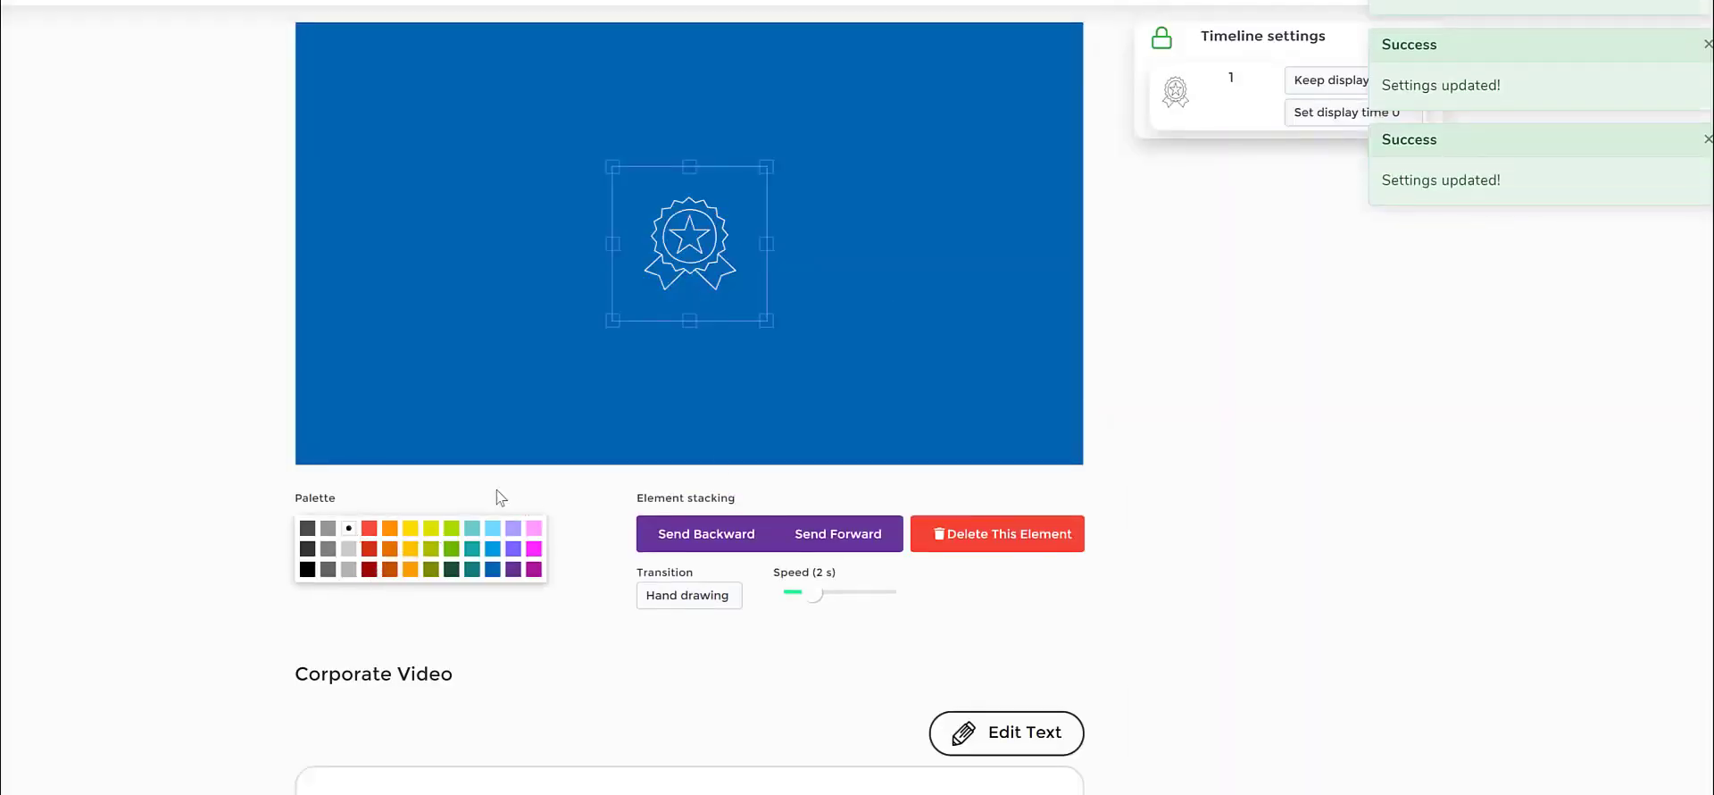
pyautogui.click(952, 314)
pyautogui.click(686, 235)
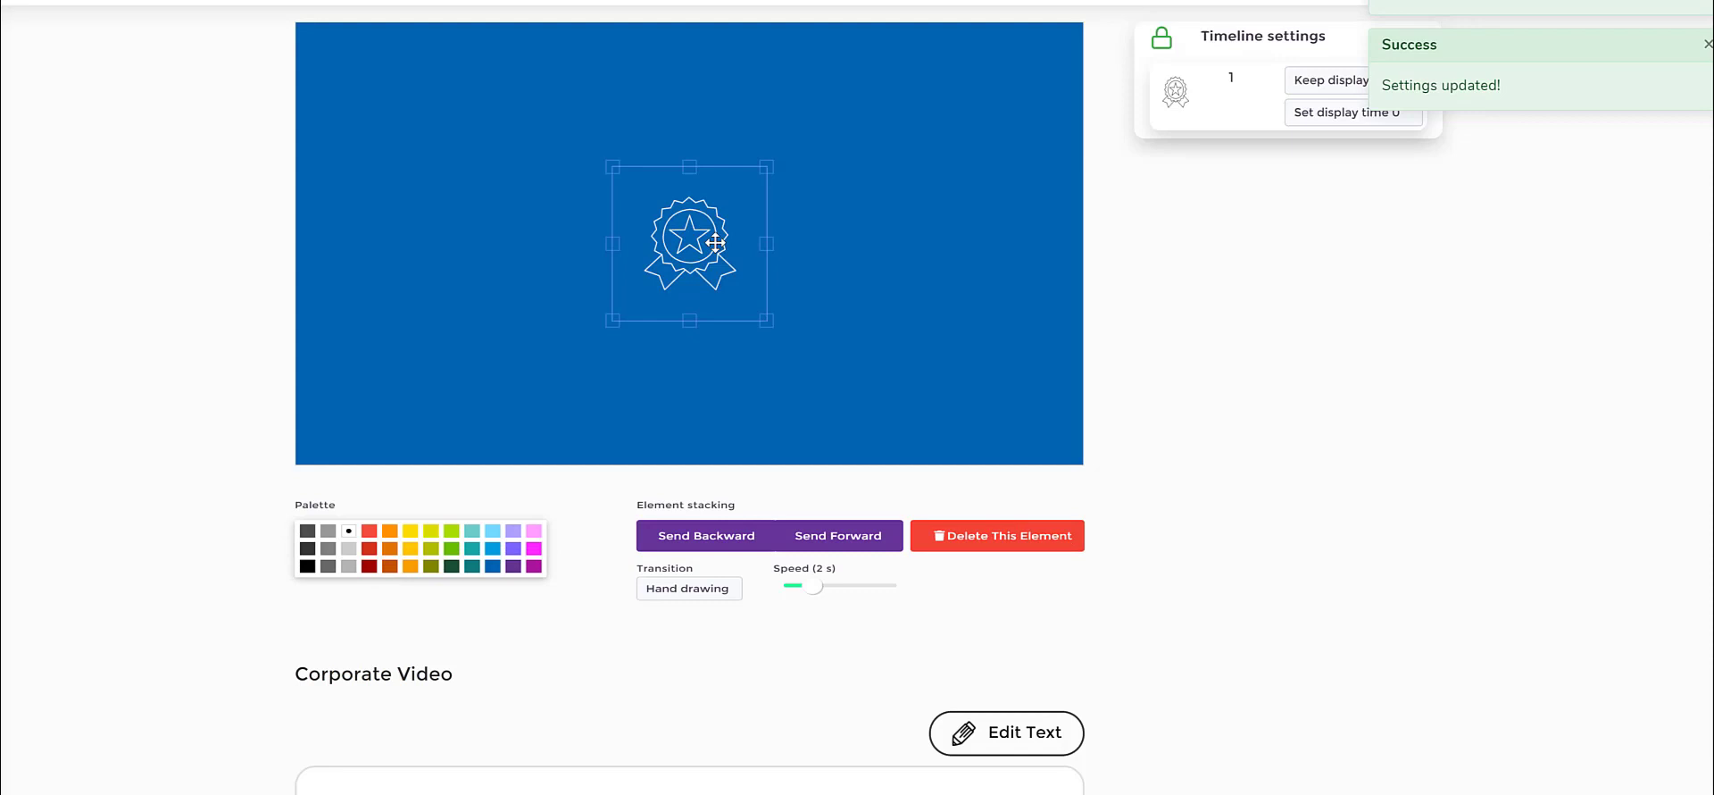
pyautogui.click(911, 295)
pyautogui.scroll(-2, 1459, 536)
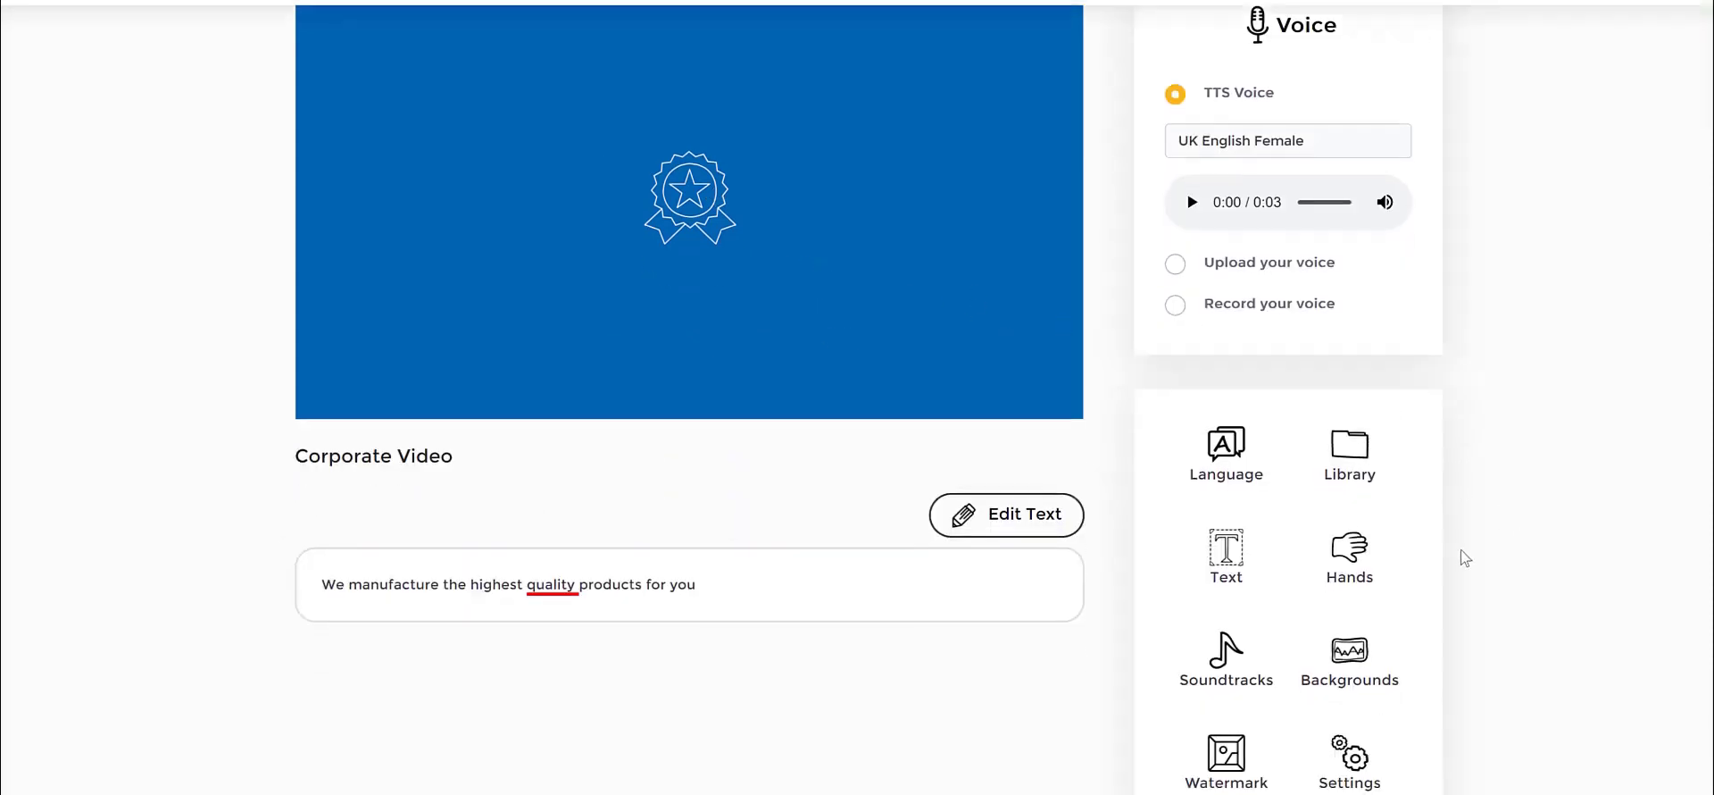
pyautogui.click(1346, 596)
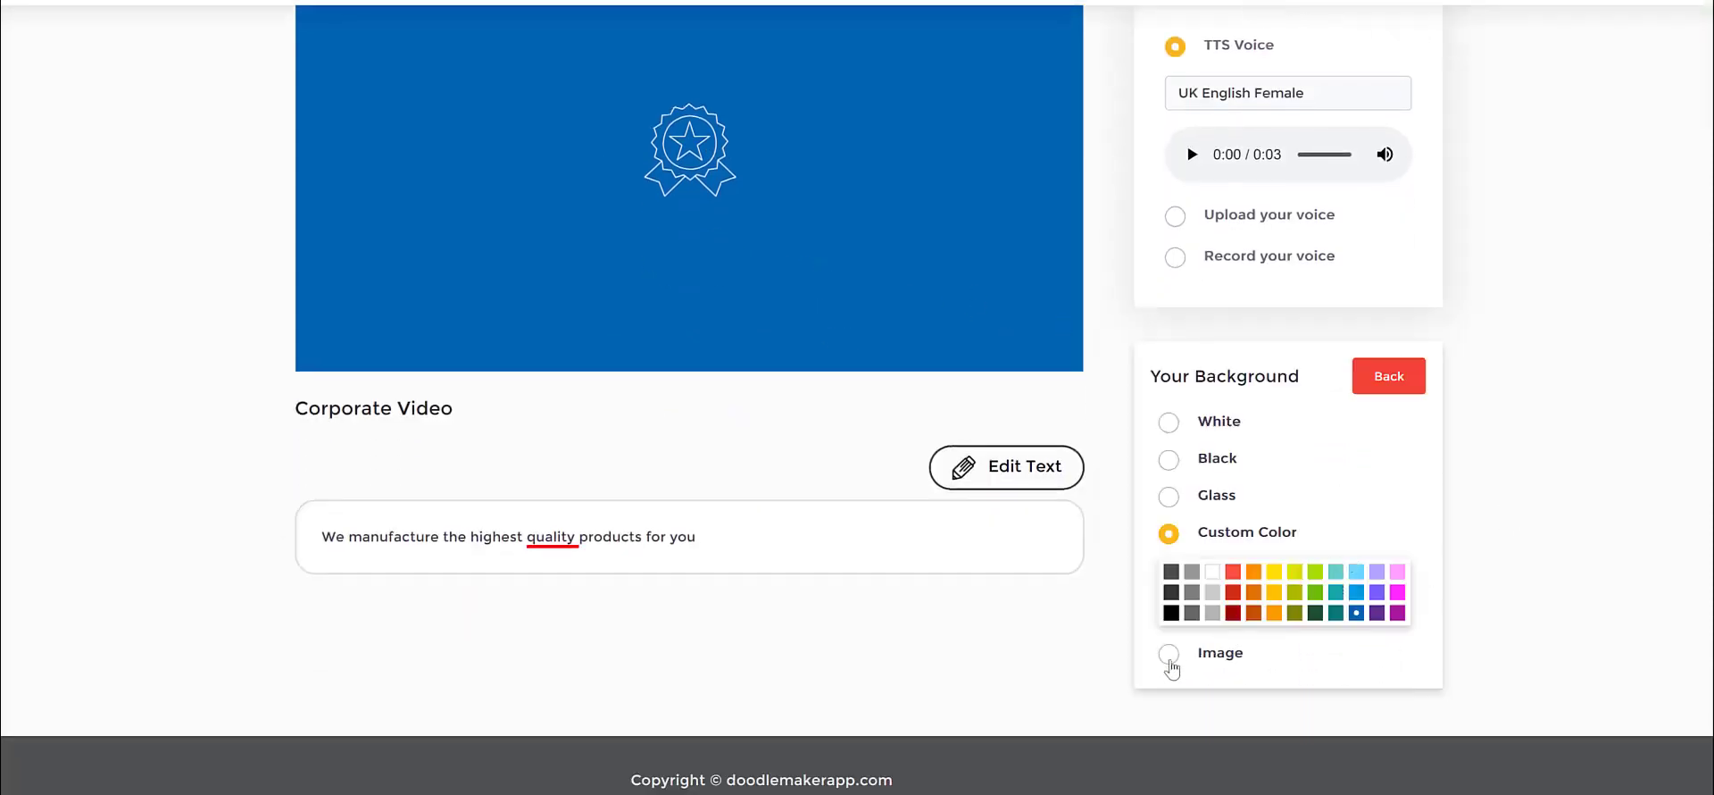
pyautogui.scroll(1, 1268, 579)
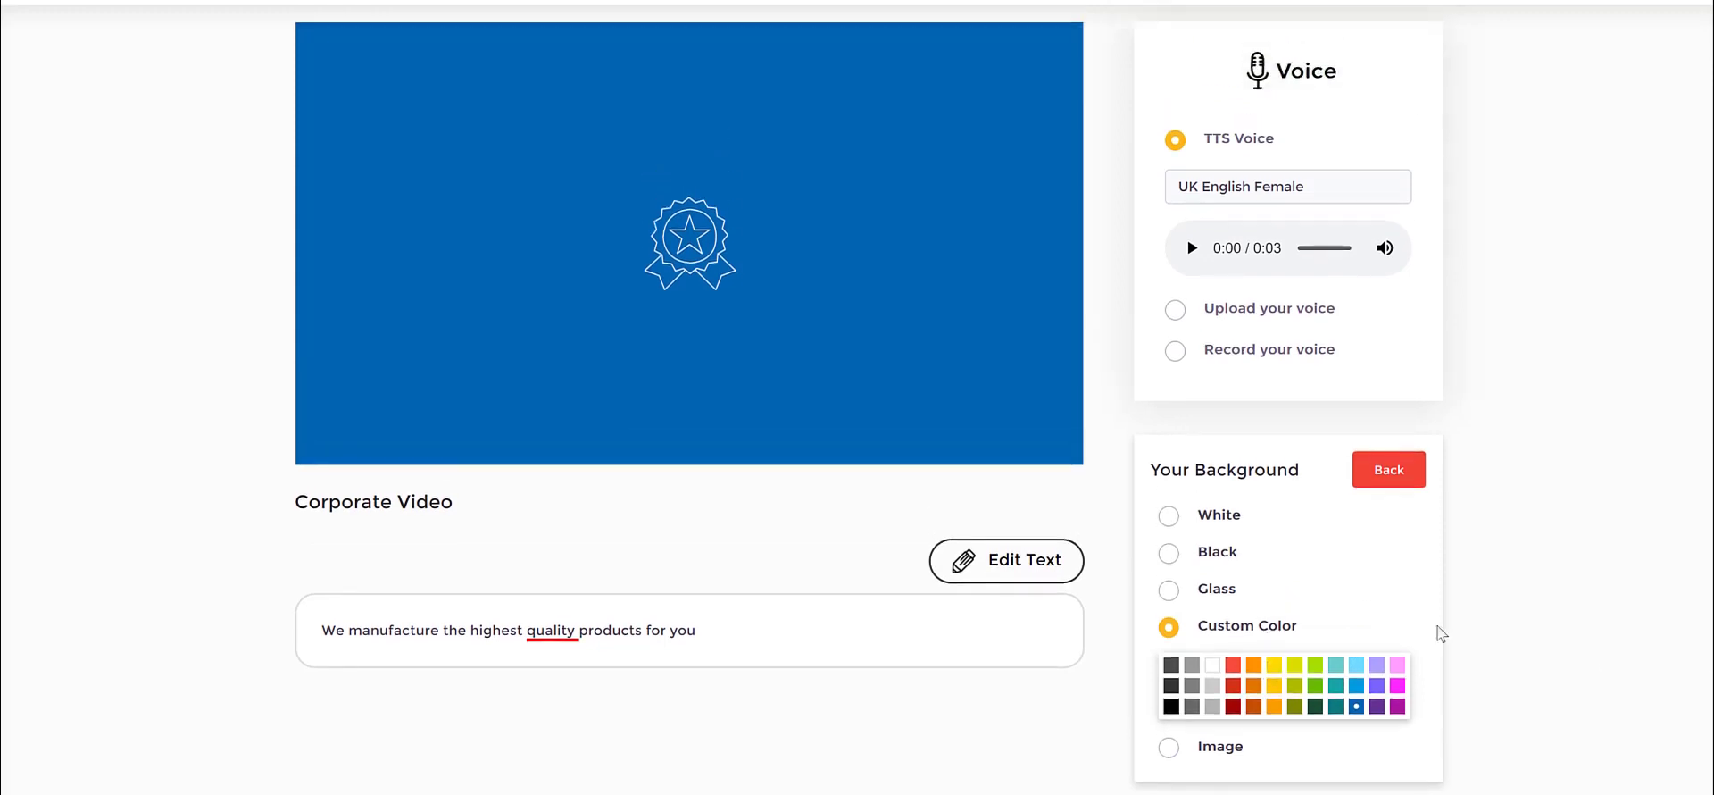
# Step: Switch the drawing hand to the white-sleeved dark hand and apply it with Update
pyautogui.click(1386, 472)
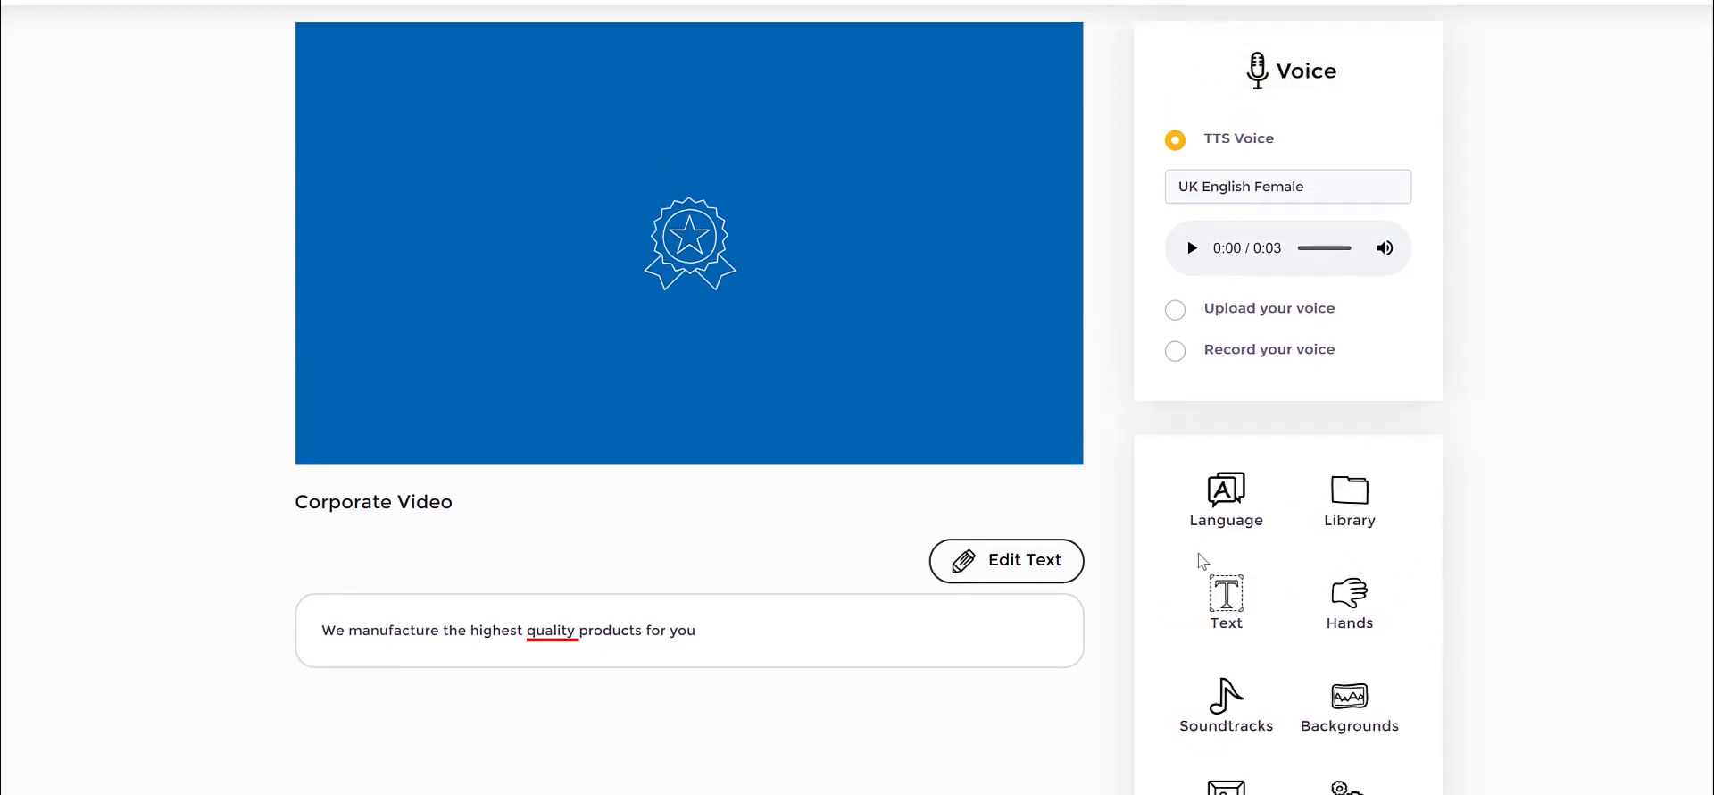
pyautogui.scroll(-1, 1326, 529)
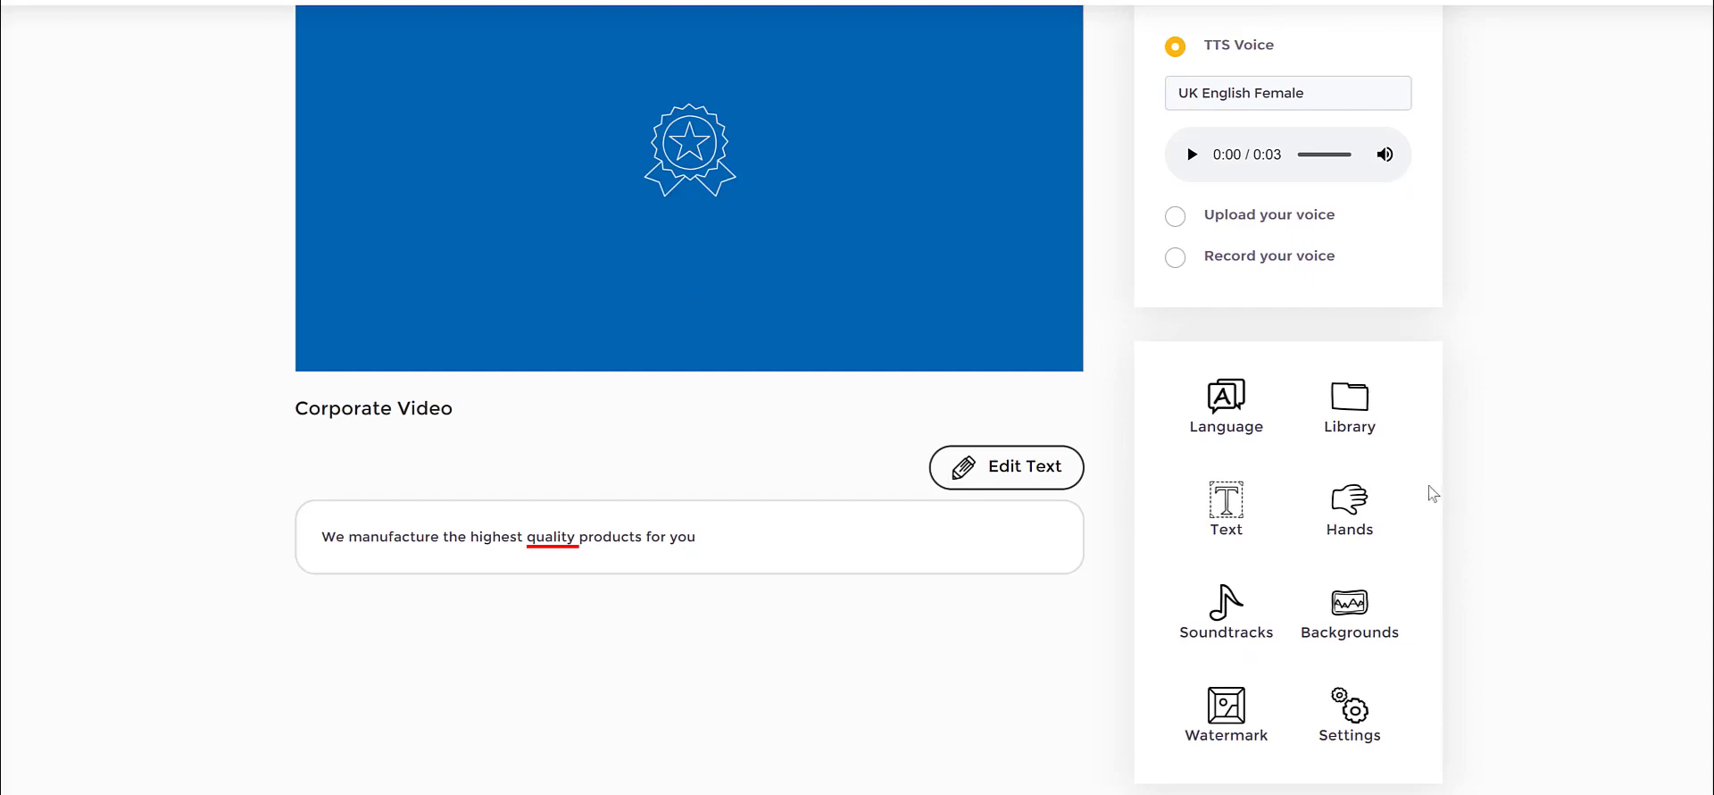
pyautogui.click(1357, 511)
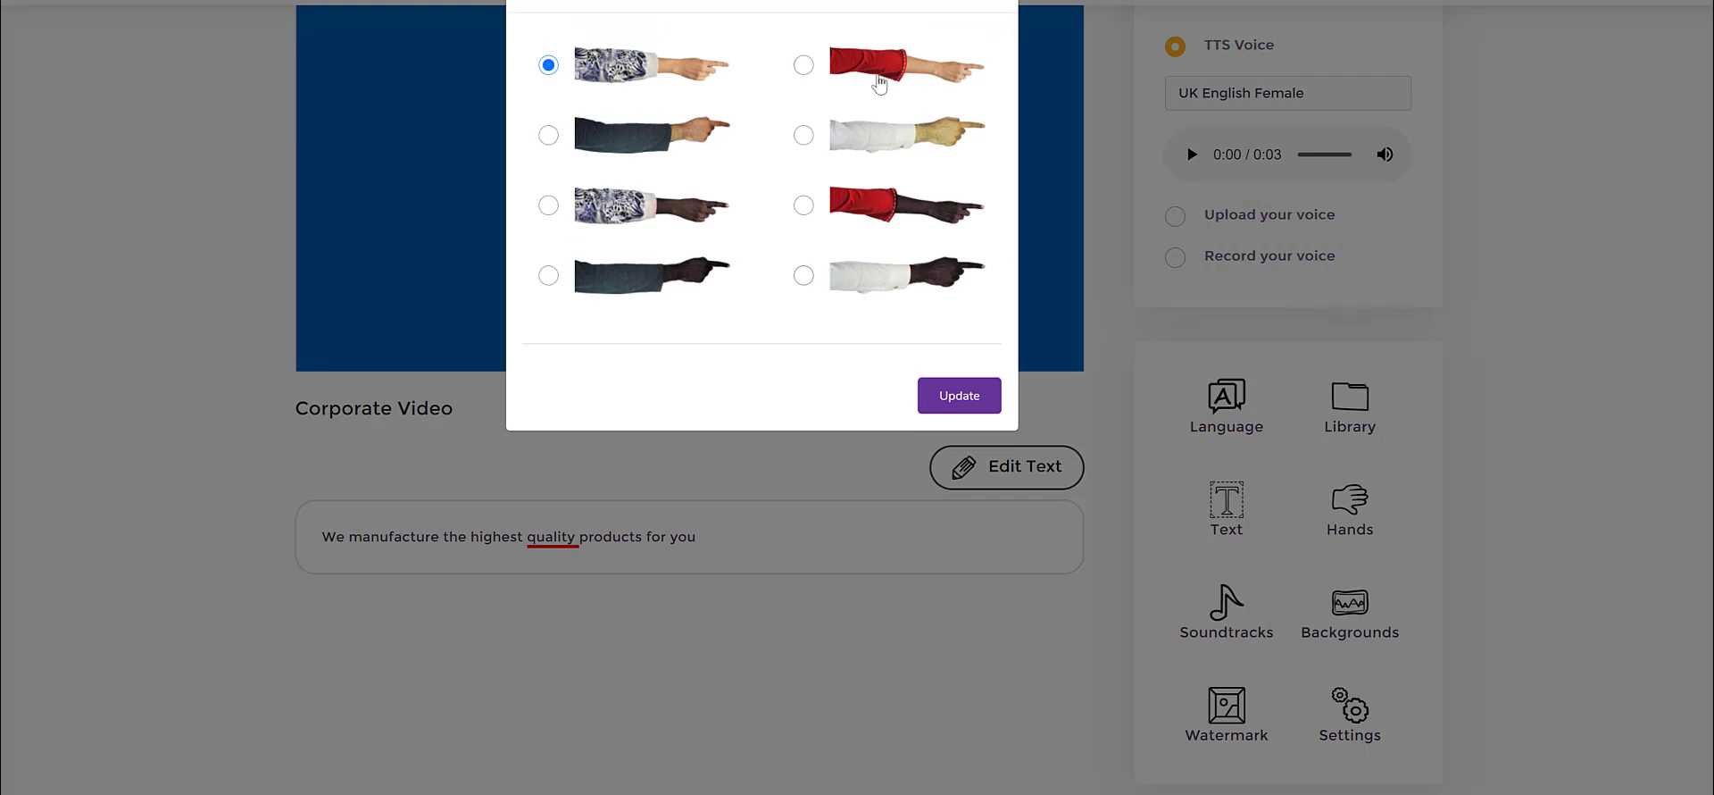
pyautogui.click(804, 276)
pyautogui.click(987, 408)
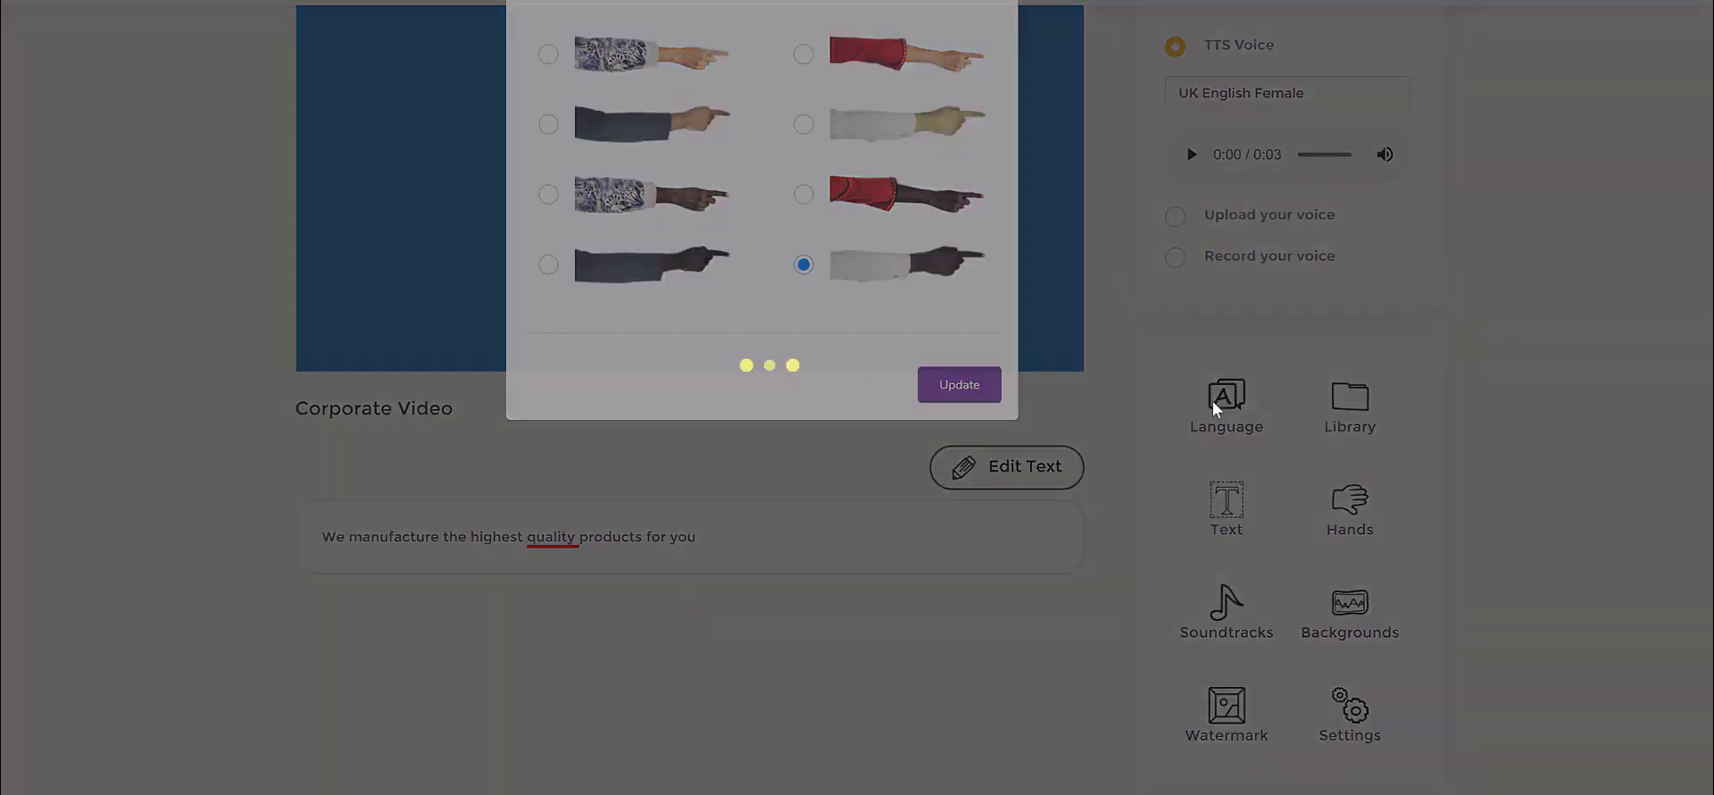
pyautogui.scroll(1, 938, 482)
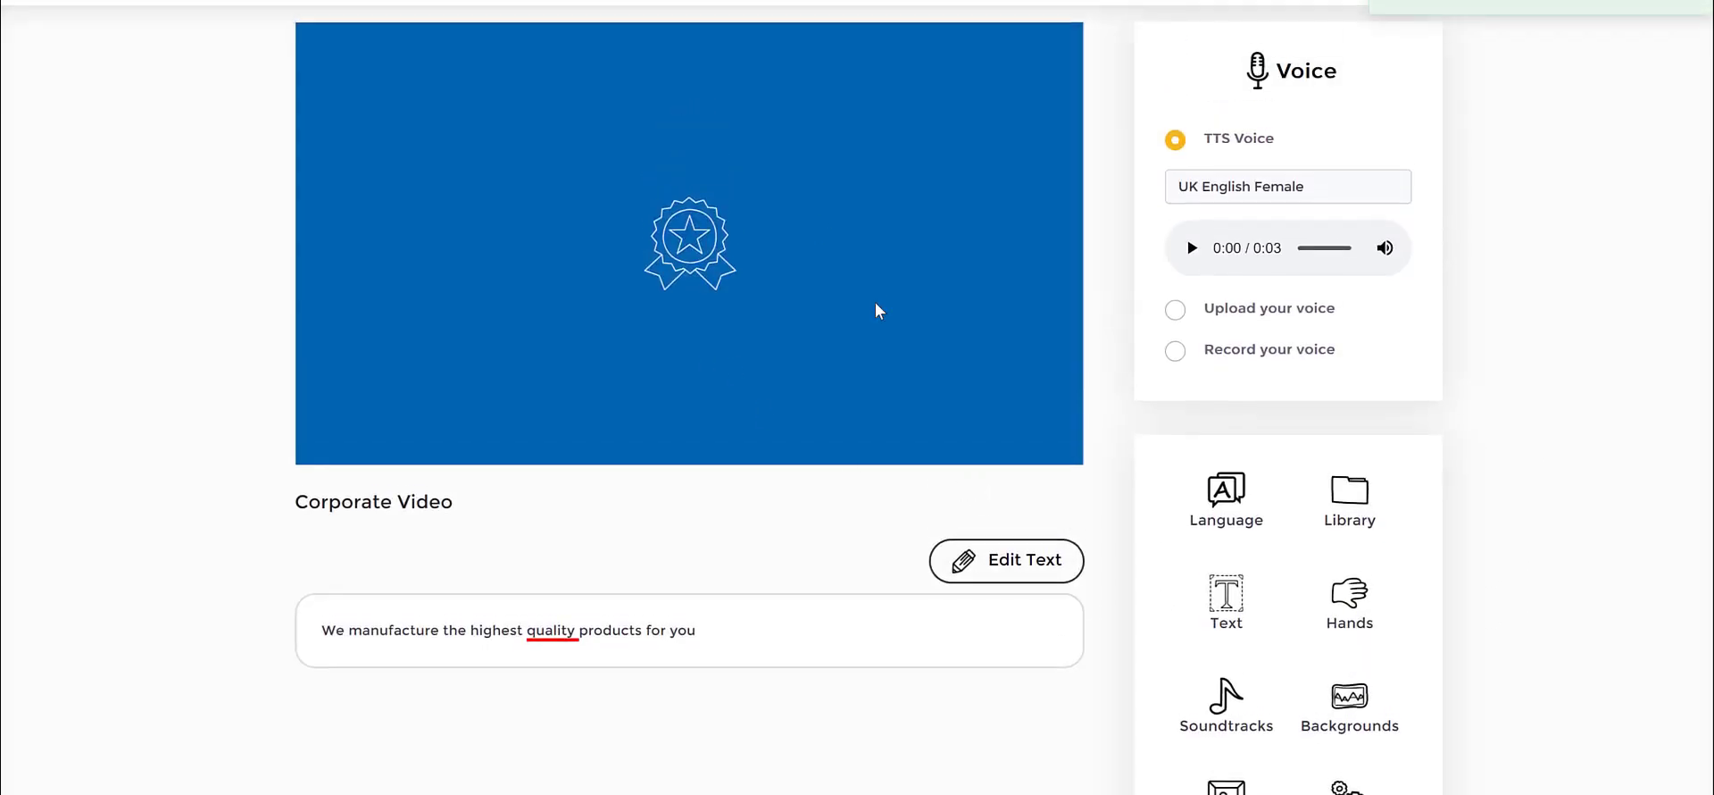
pyautogui.moveTo(721, 233); pyautogui.dragTo(686, 224)
pyautogui.moveTo(729, 313); pyautogui.dragTo(819, 360)
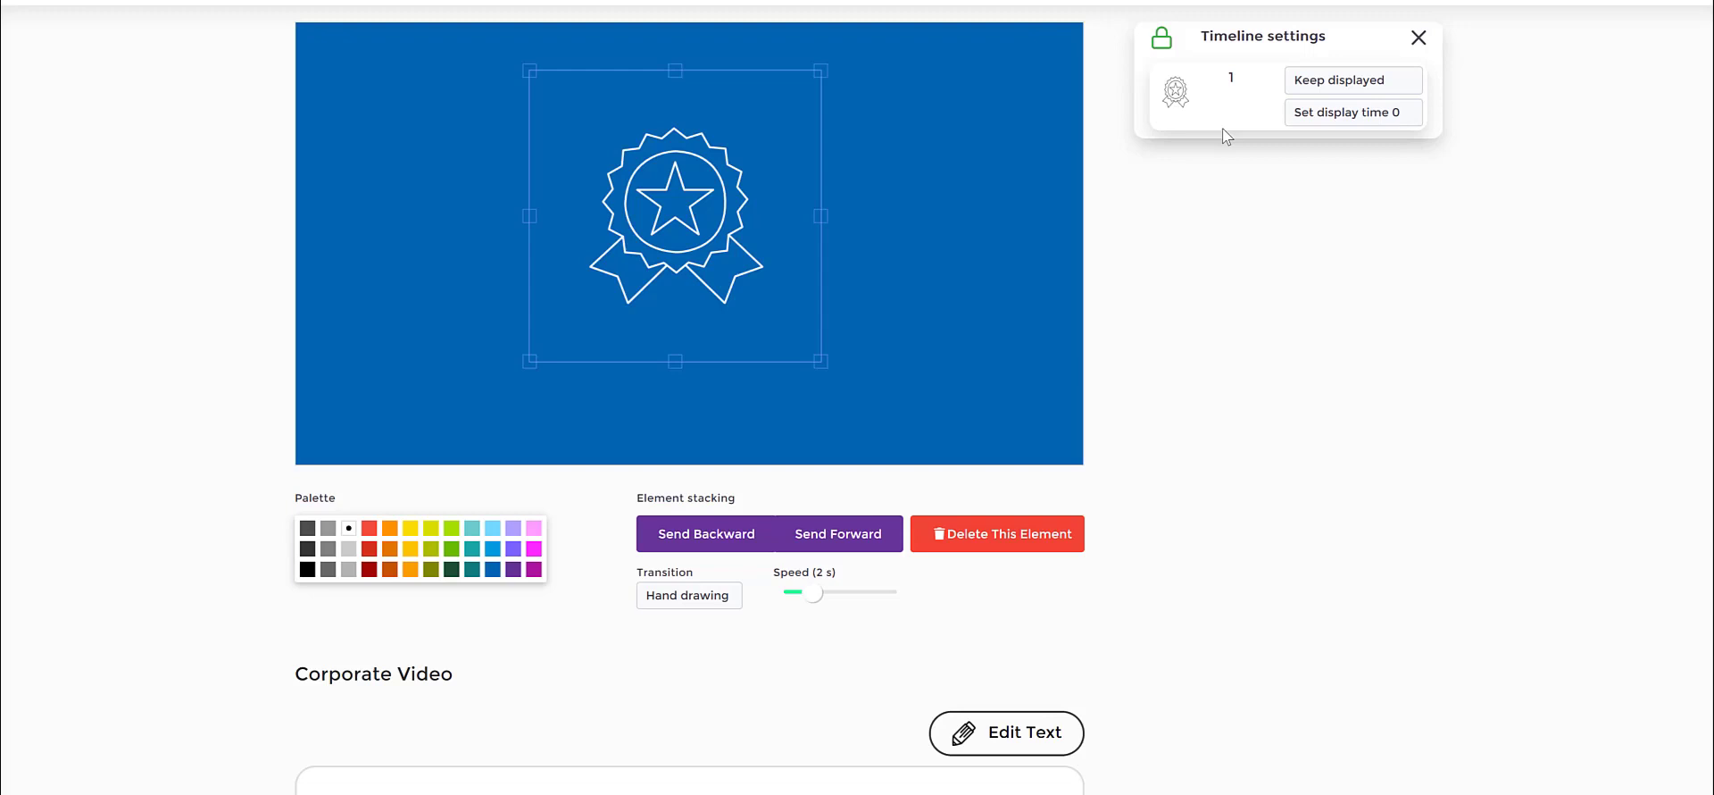
pyautogui.click(1004, 379)
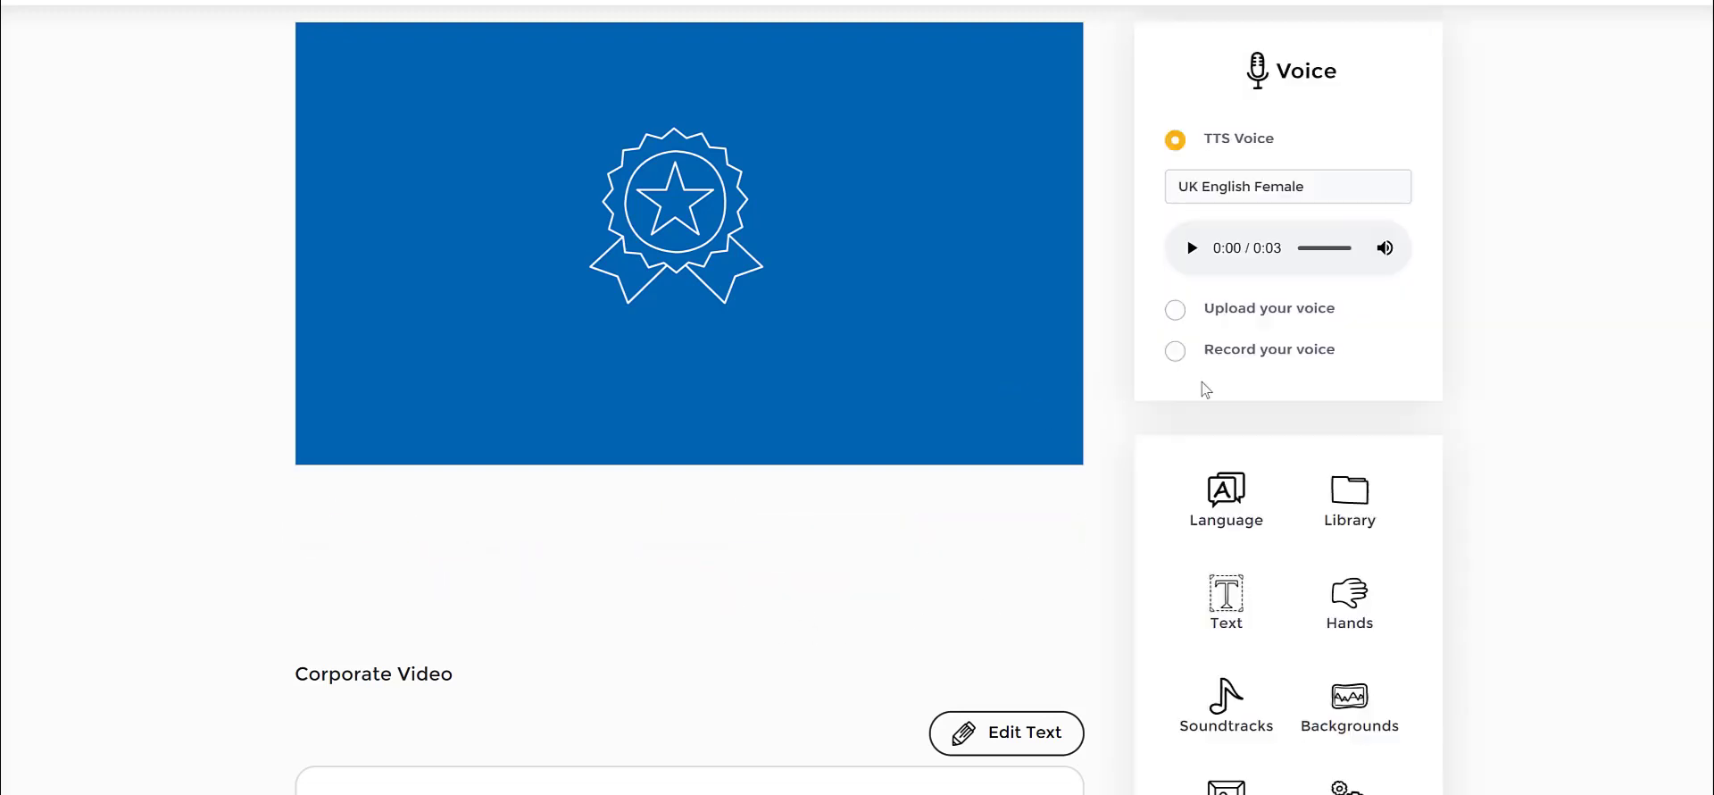
pyautogui.scroll(-1, 1141, 421)
pyautogui.scroll(1, 1141, 421)
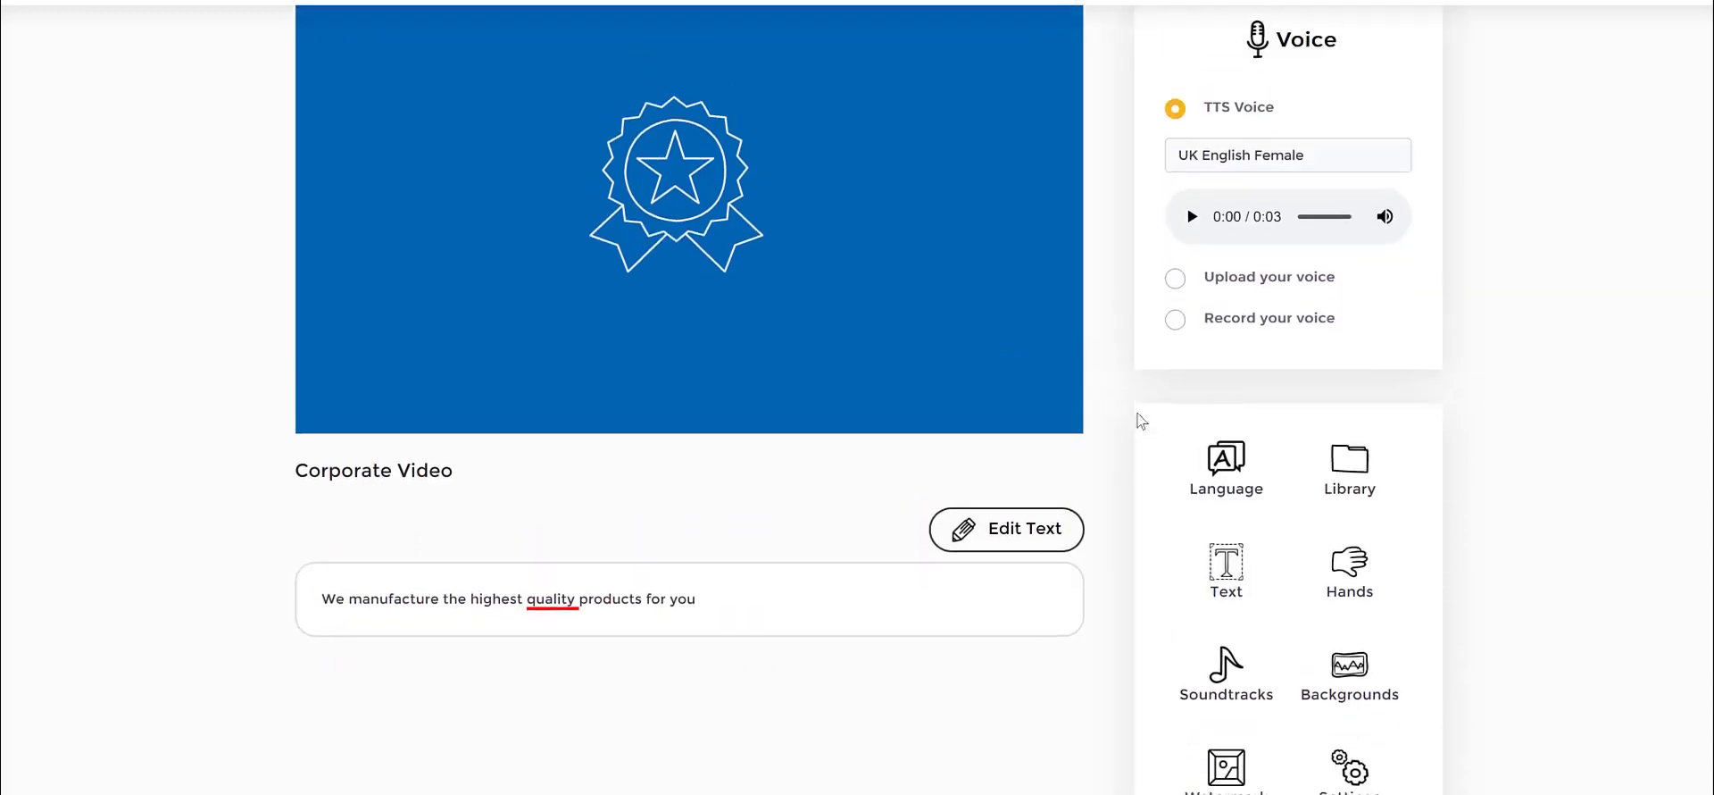
pyautogui.scroll(-1, 1142, 422)
# Step: Search the Library Icons for 'architect' and add the architect figure to the slide
pyautogui.scroll(1, 1141, 421)
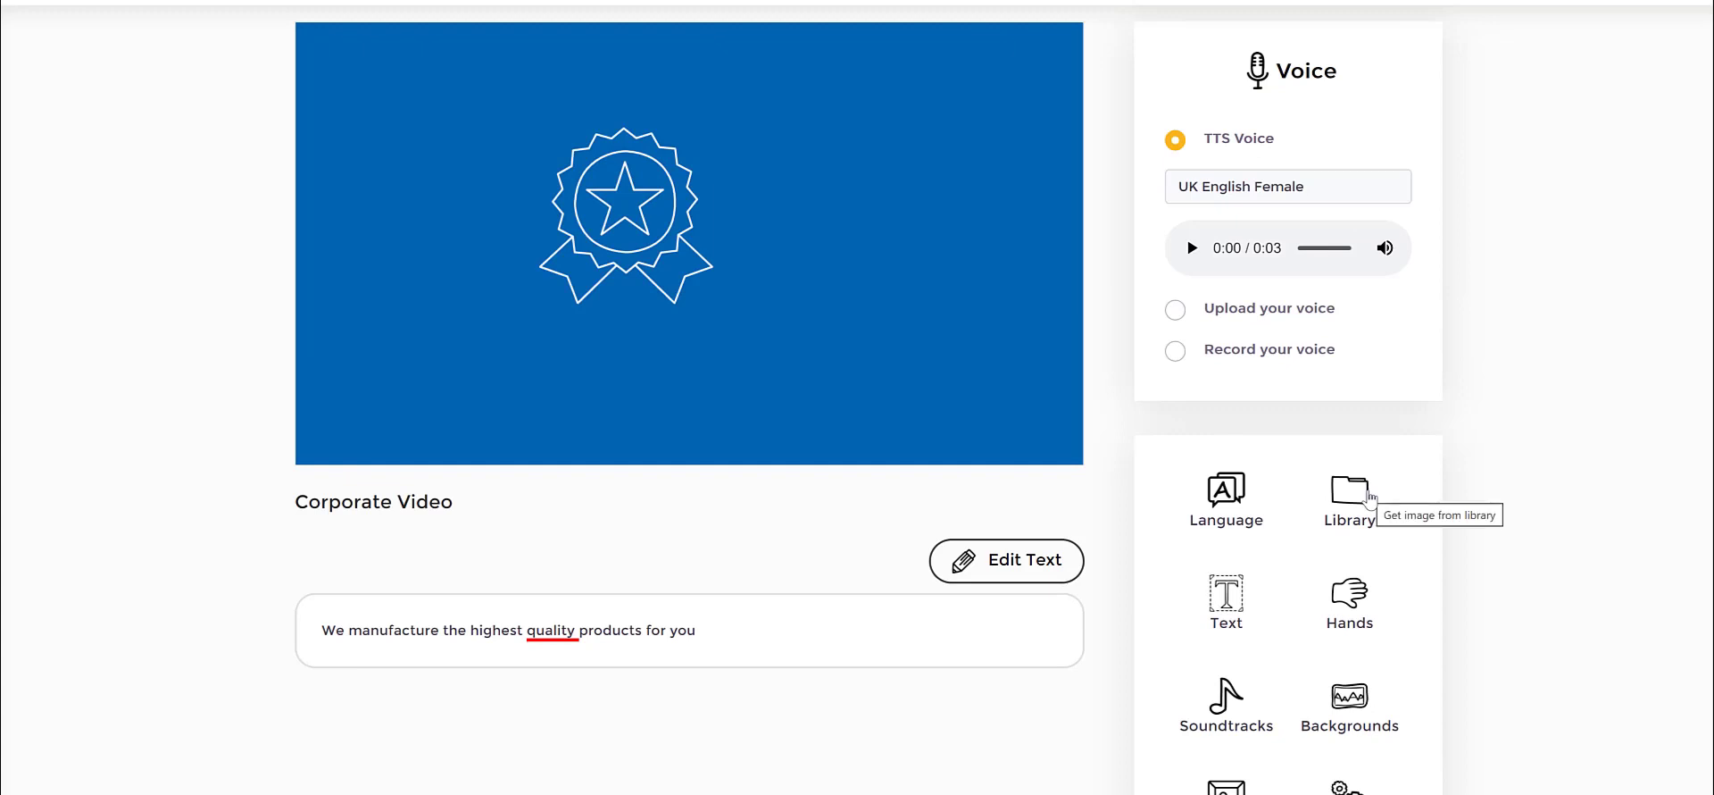
pyautogui.click(1363, 506)
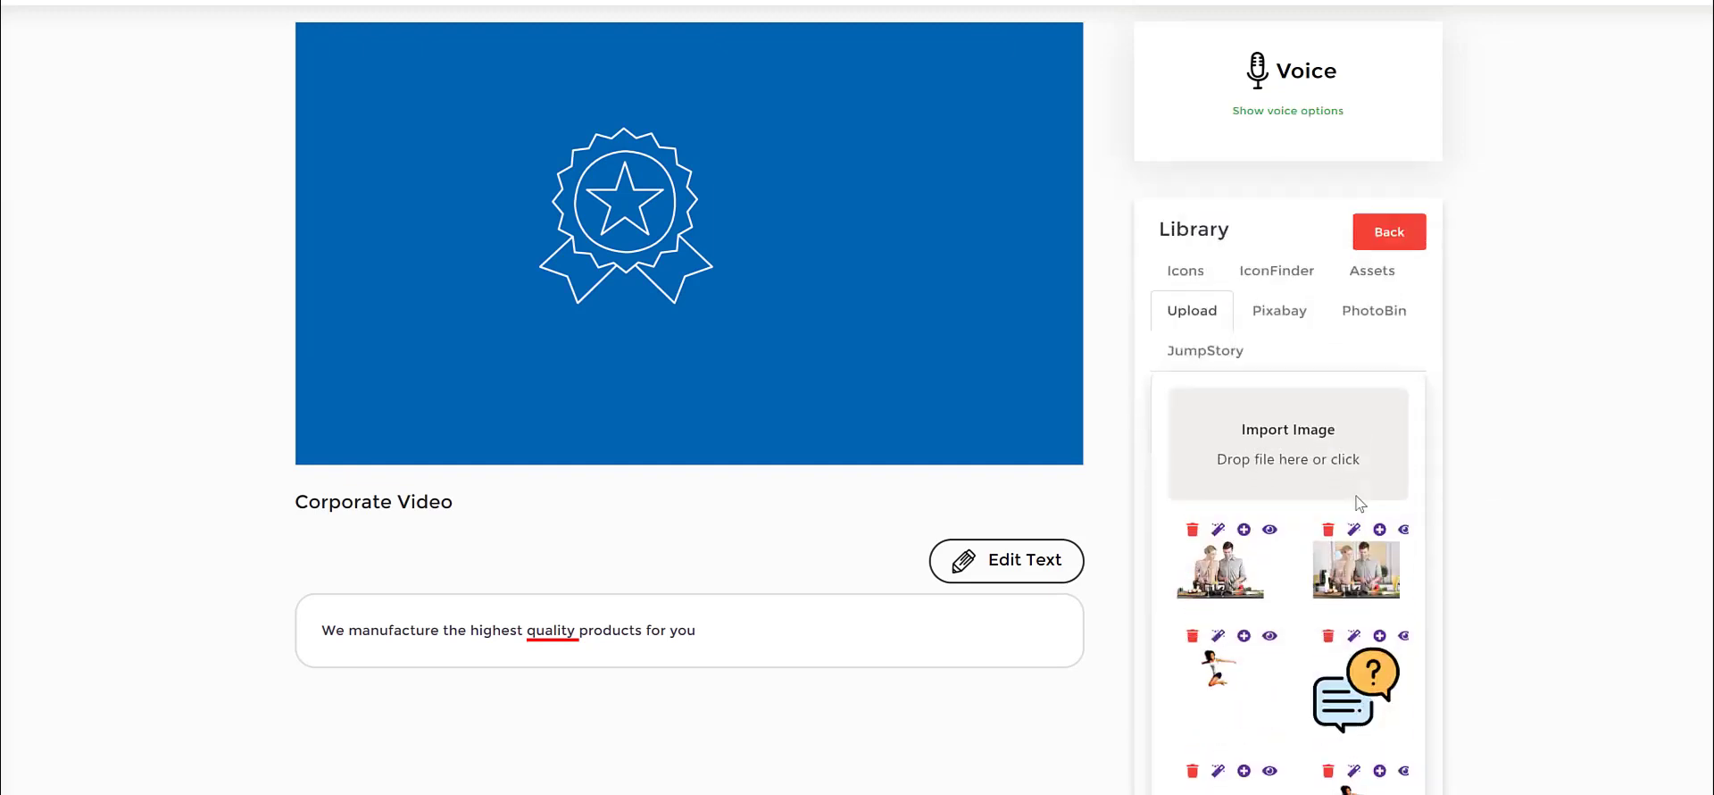
pyautogui.click(1175, 277)
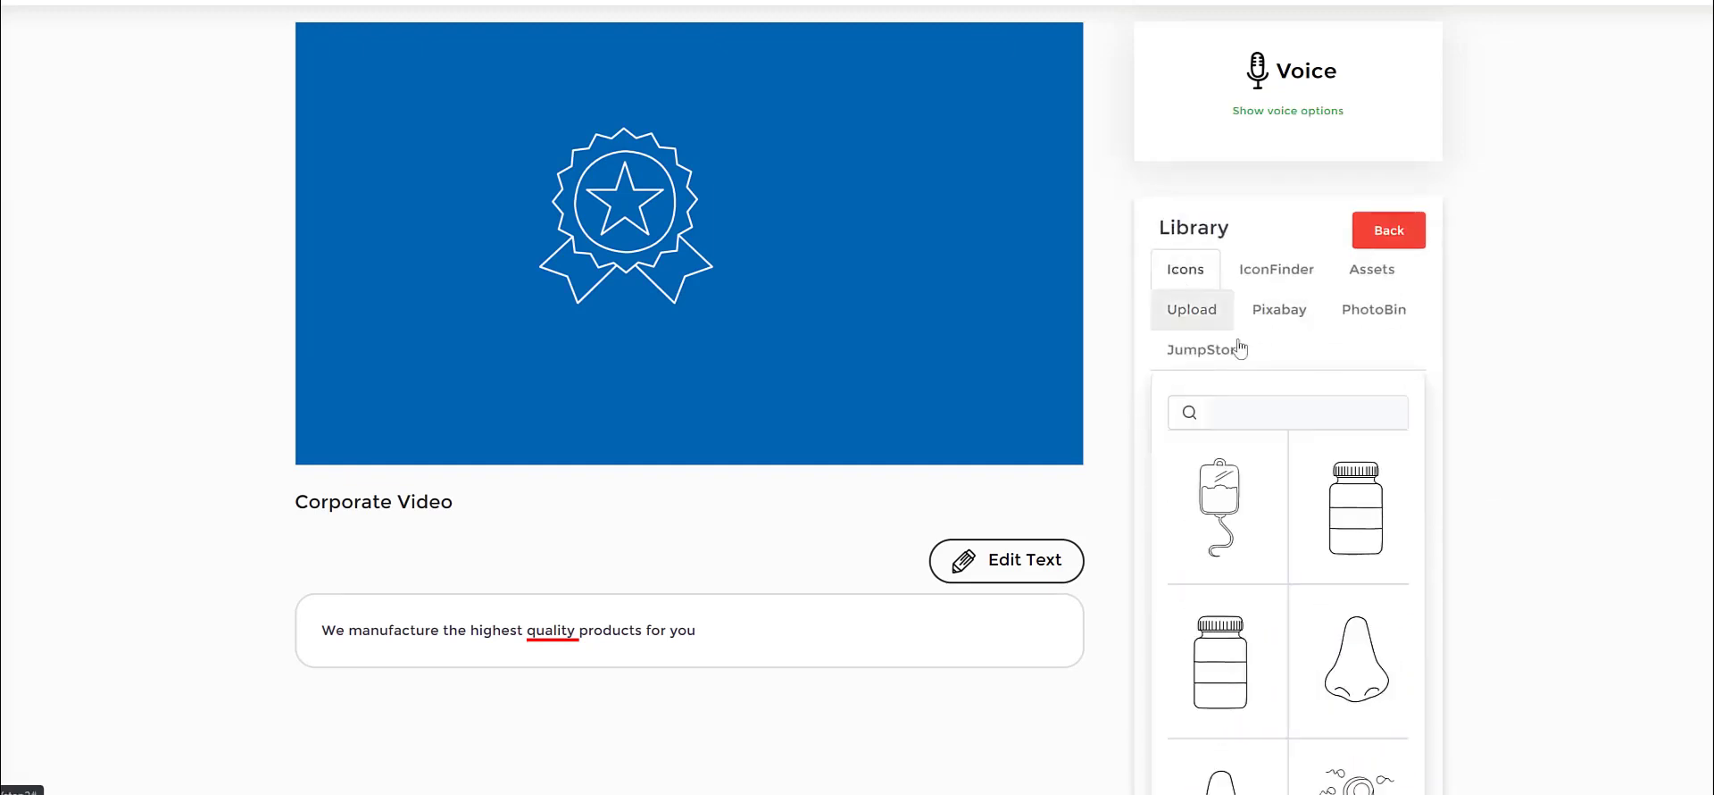
pyautogui.click(1257, 412)
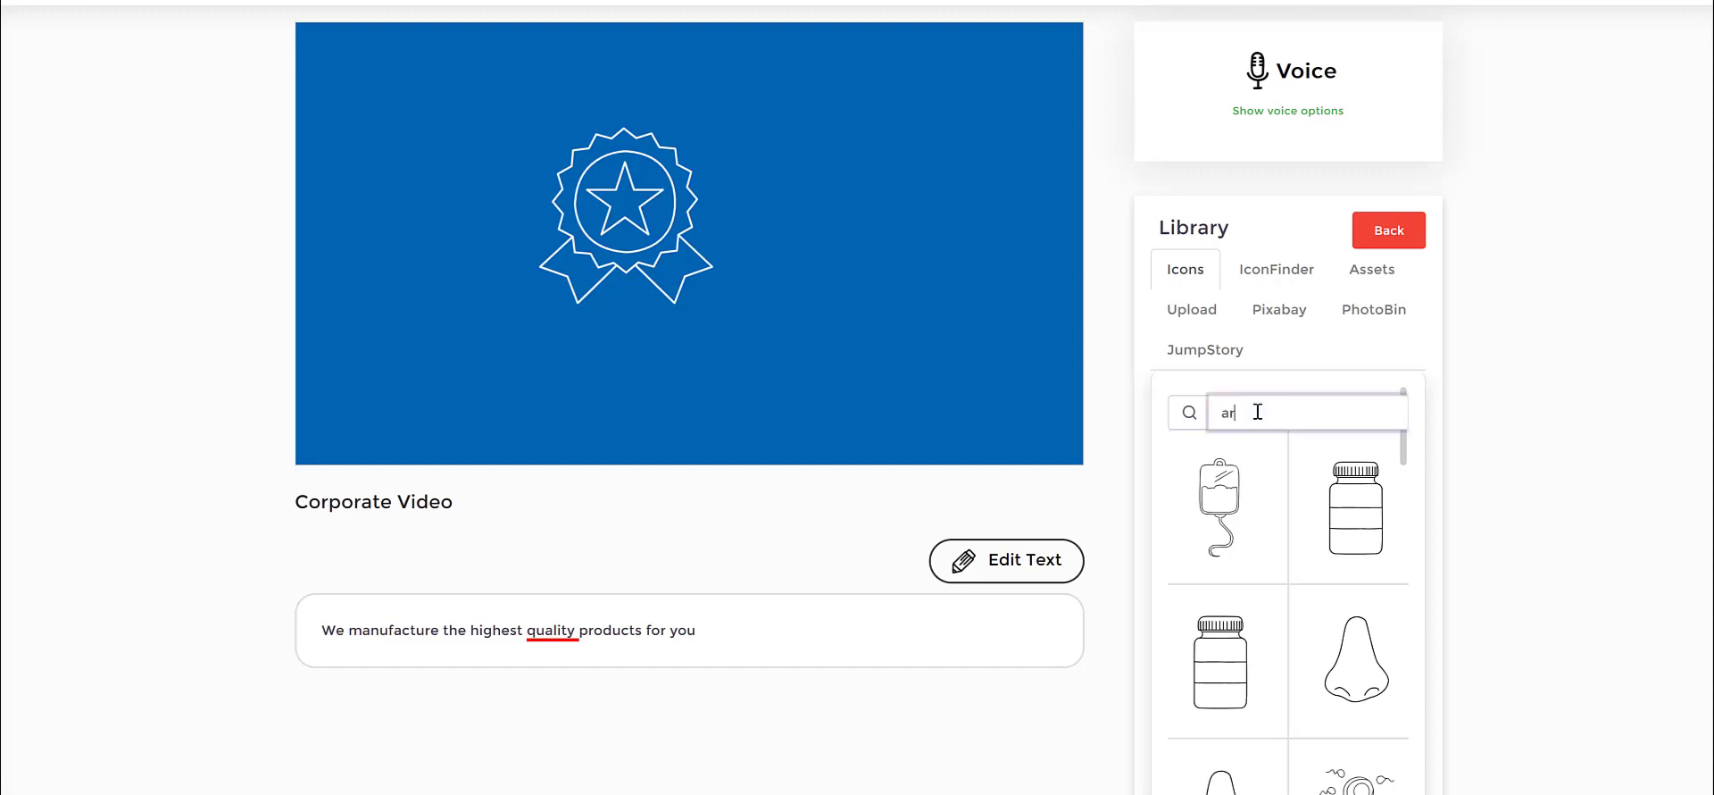
pyautogui.write('architect')
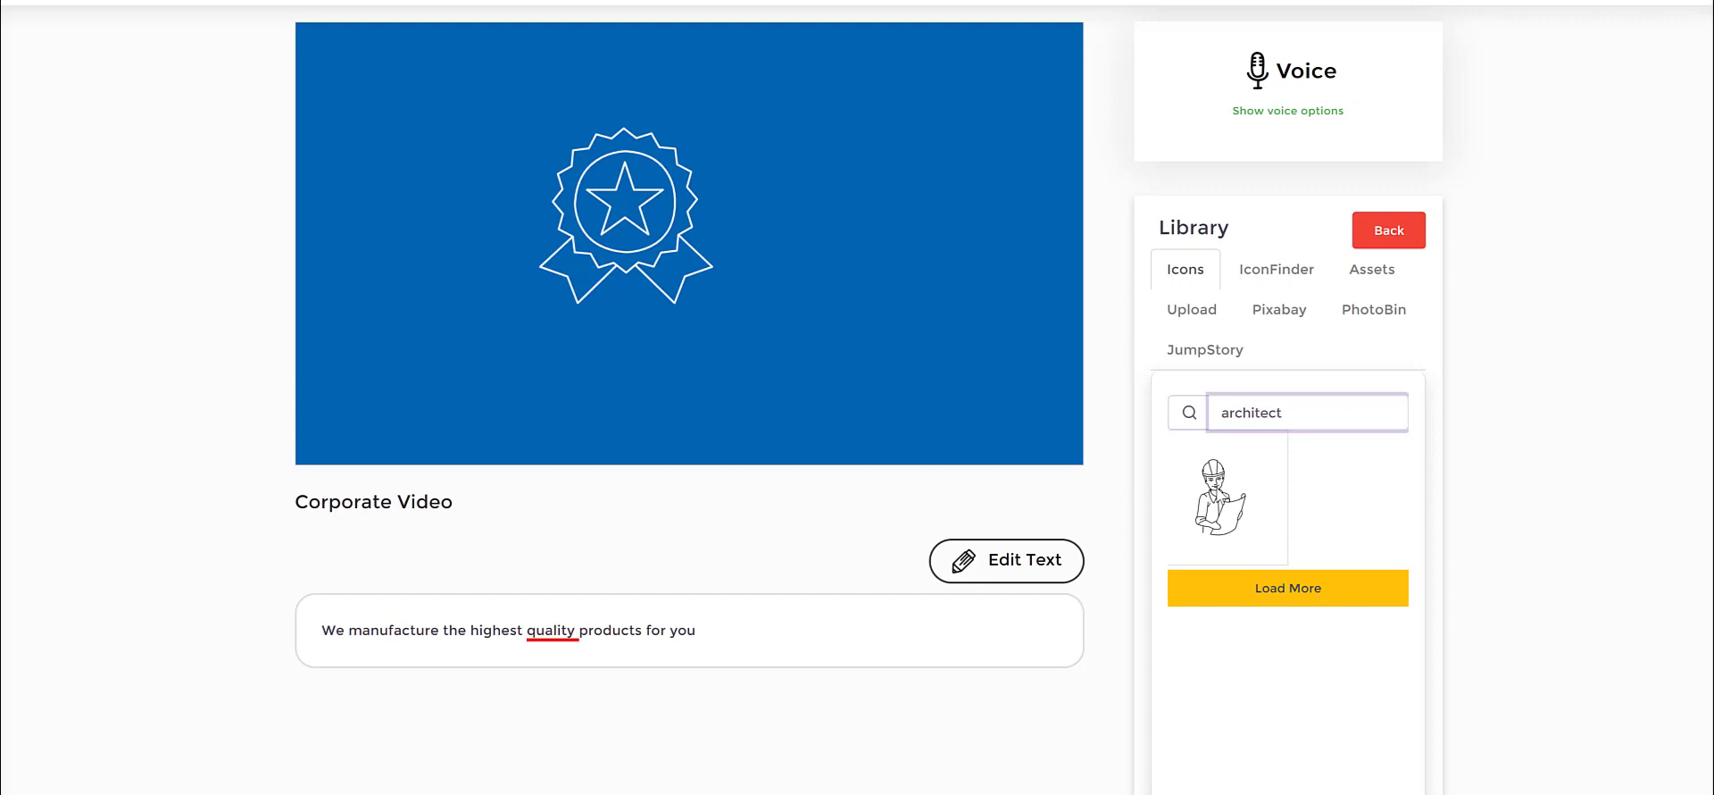
pyautogui.click(1221, 498)
# Step: Enlarge the architect and colour it white right of the badge, shifting the badge about 54 px left
pyautogui.moveTo(383, 103); pyautogui.dragTo(838, 188)
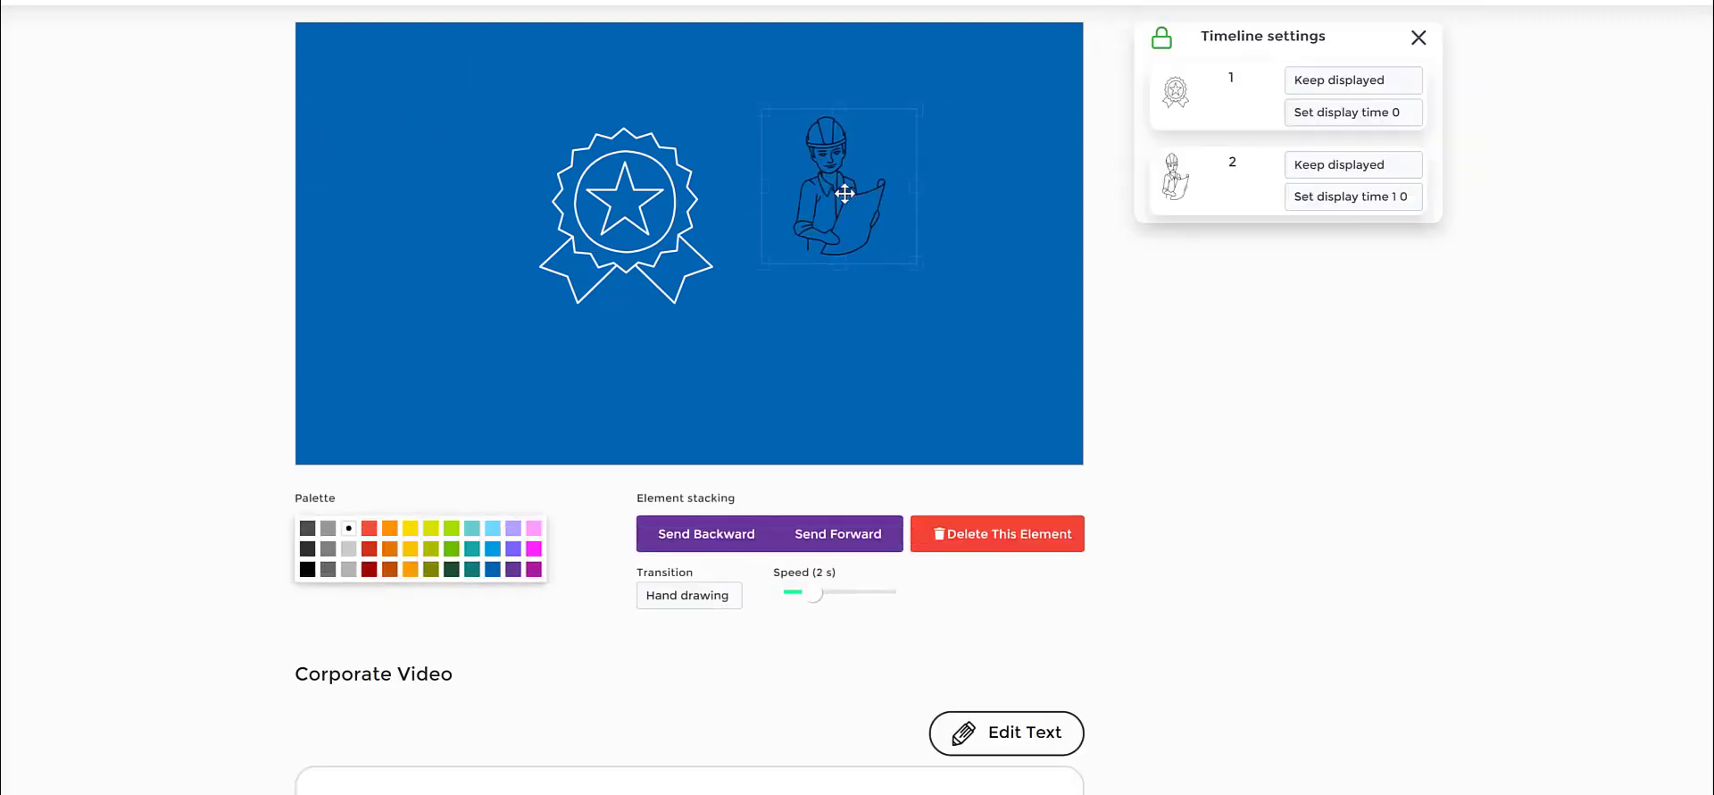
pyautogui.moveTo(910, 265); pyautogui.dragTo(981, 352)
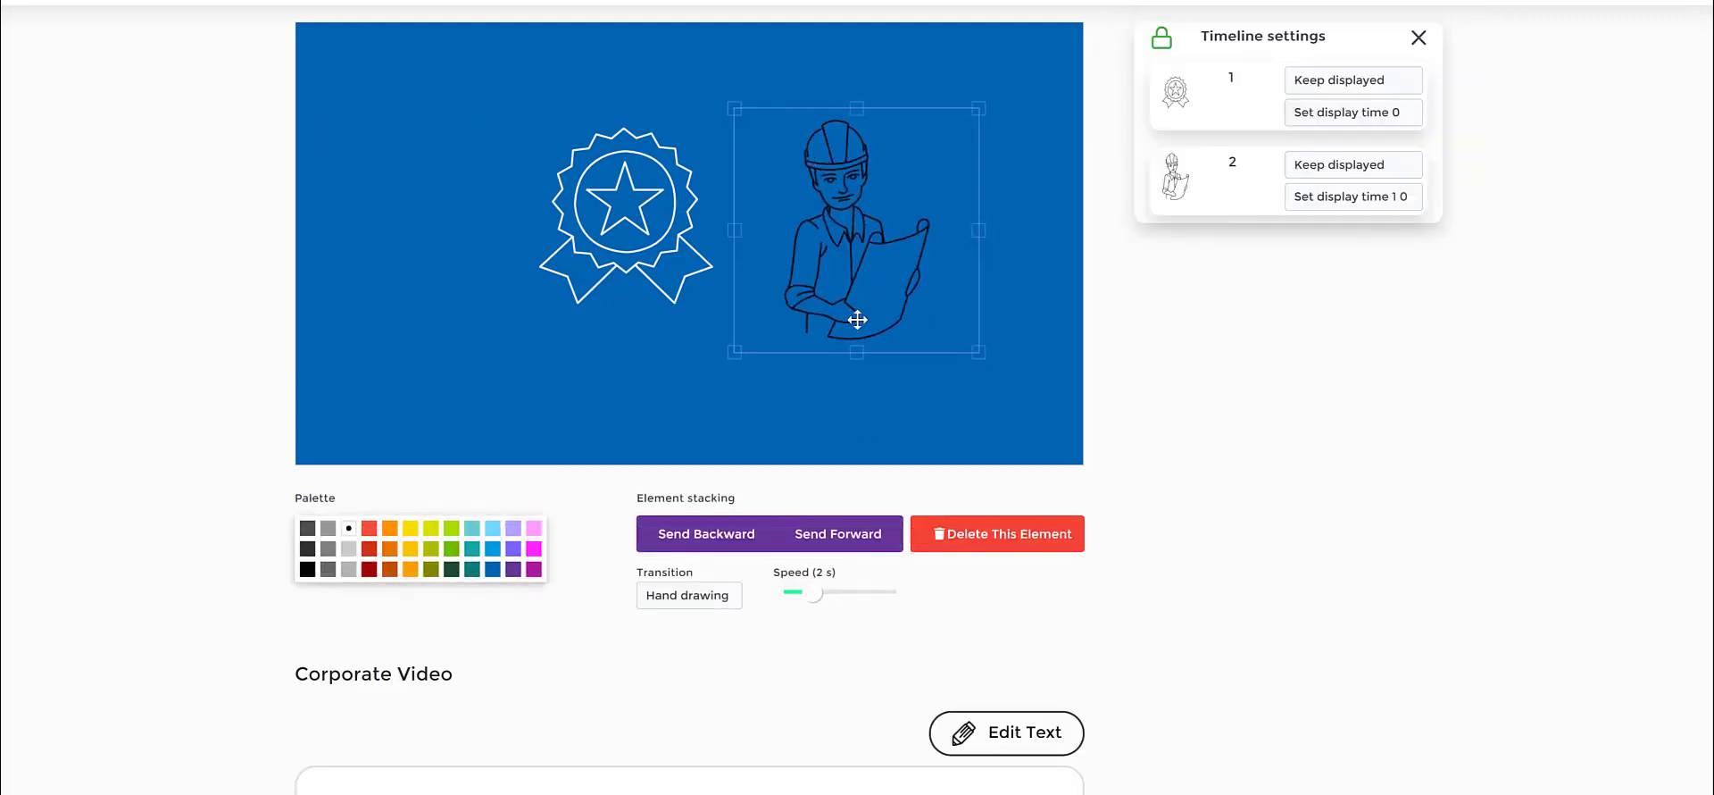
pyautogui.click(349, 529)
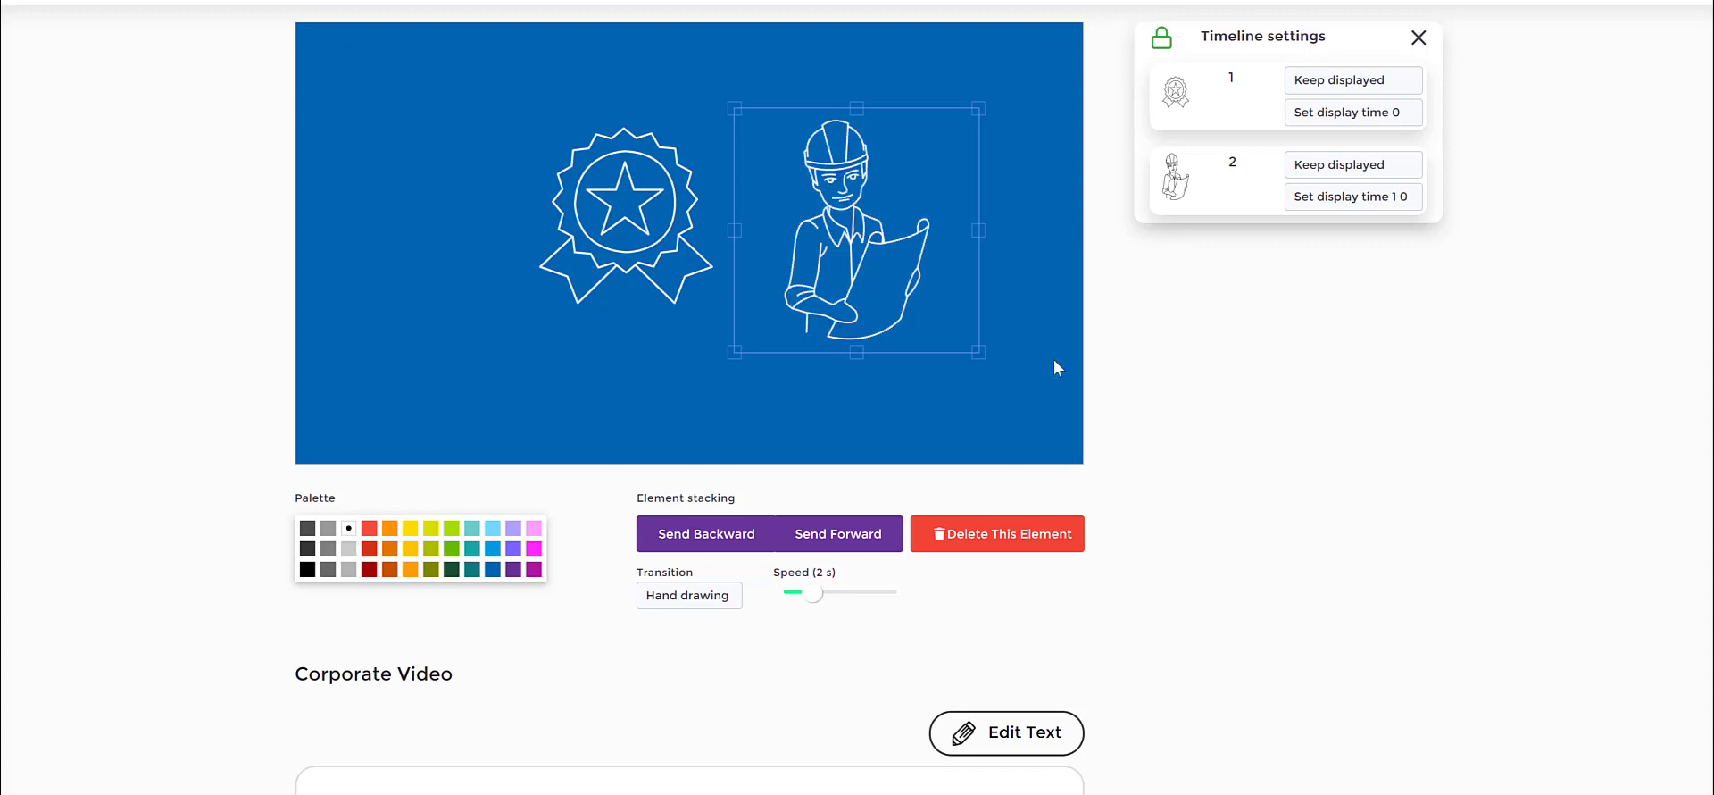
pyautogui.click(976, 336)
pyautogui.click(874, 214)
pyautogui.moveTo(874, 214); pyautogui.dragTo(865, 214)
pyautogui.moveTo(625, 214); pyautogui.dragTo(578, 215)
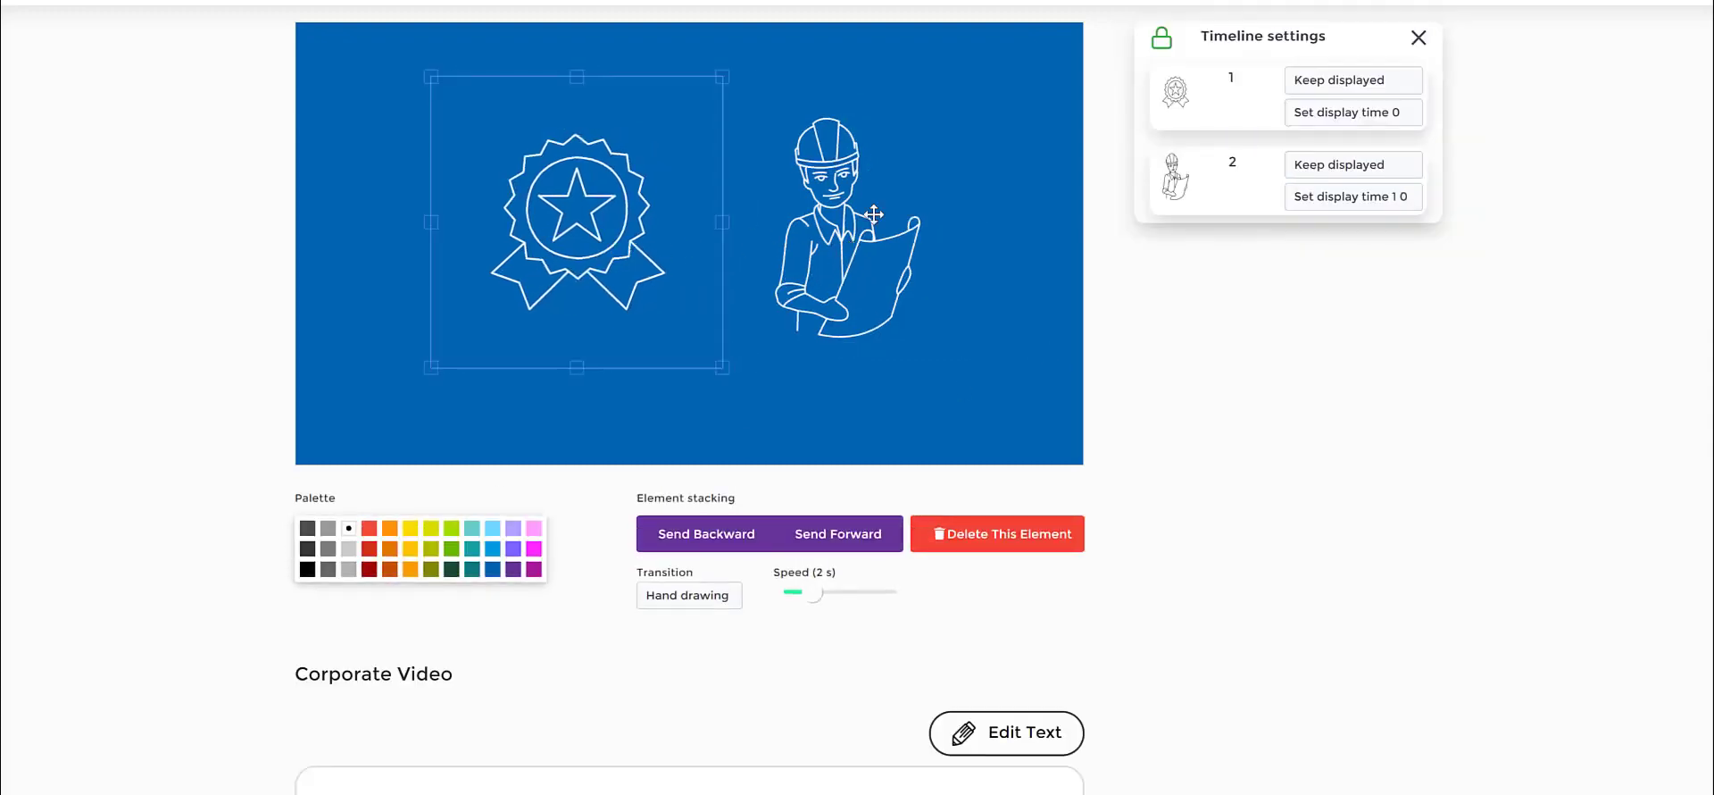
pyautogui.click(874, 214)
pyautogui.moveTo(874, 214); pyautogui.dragTo(893, 212)
pyautogui.click(1143, 374)
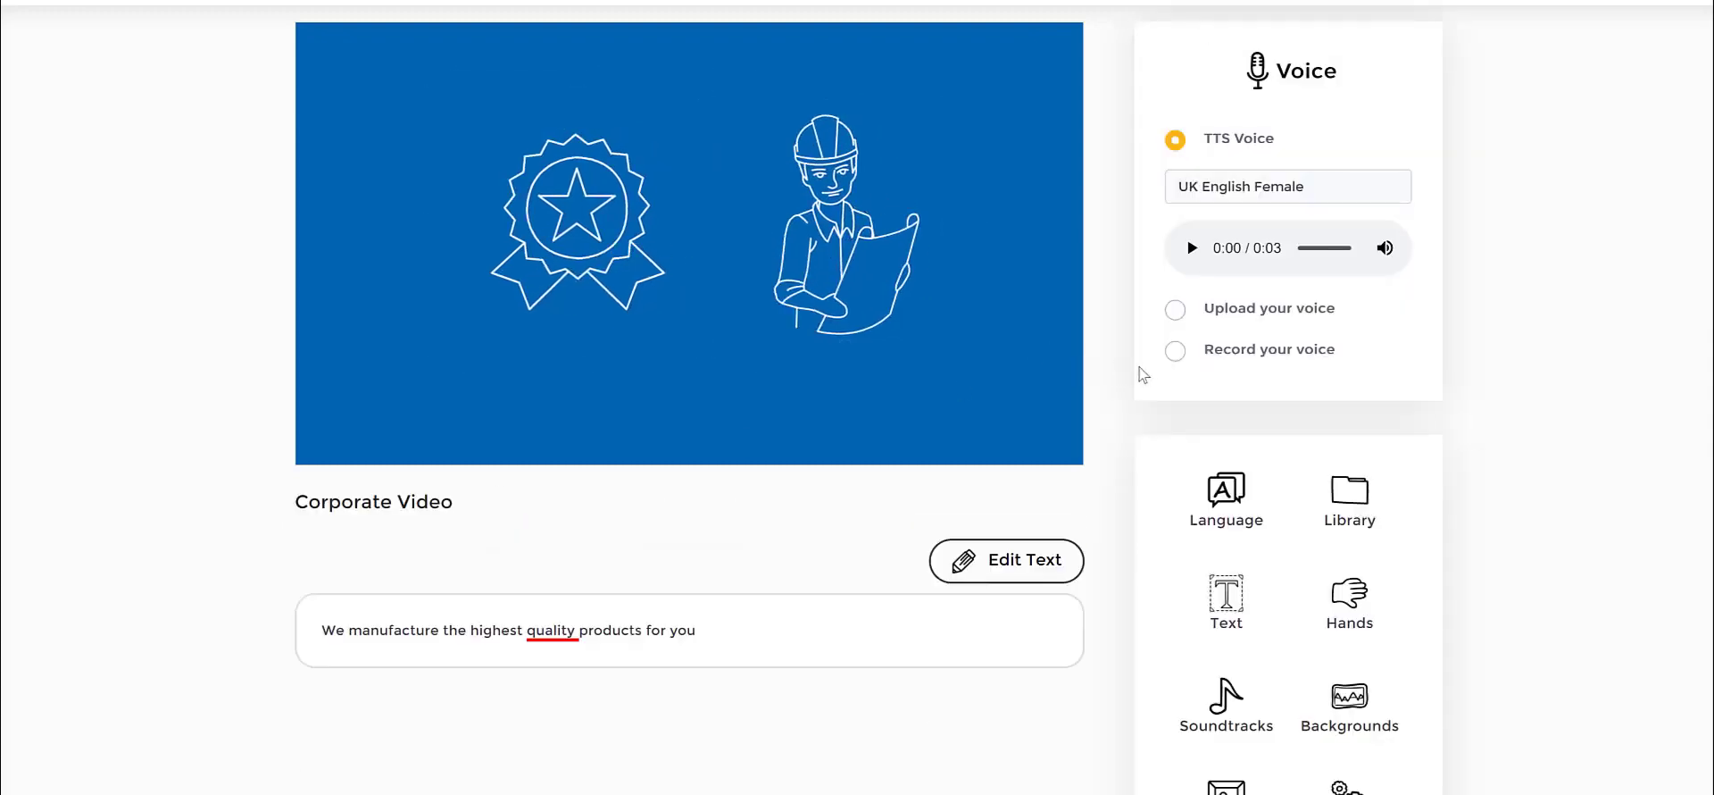
pyautogui.click(848, 201)
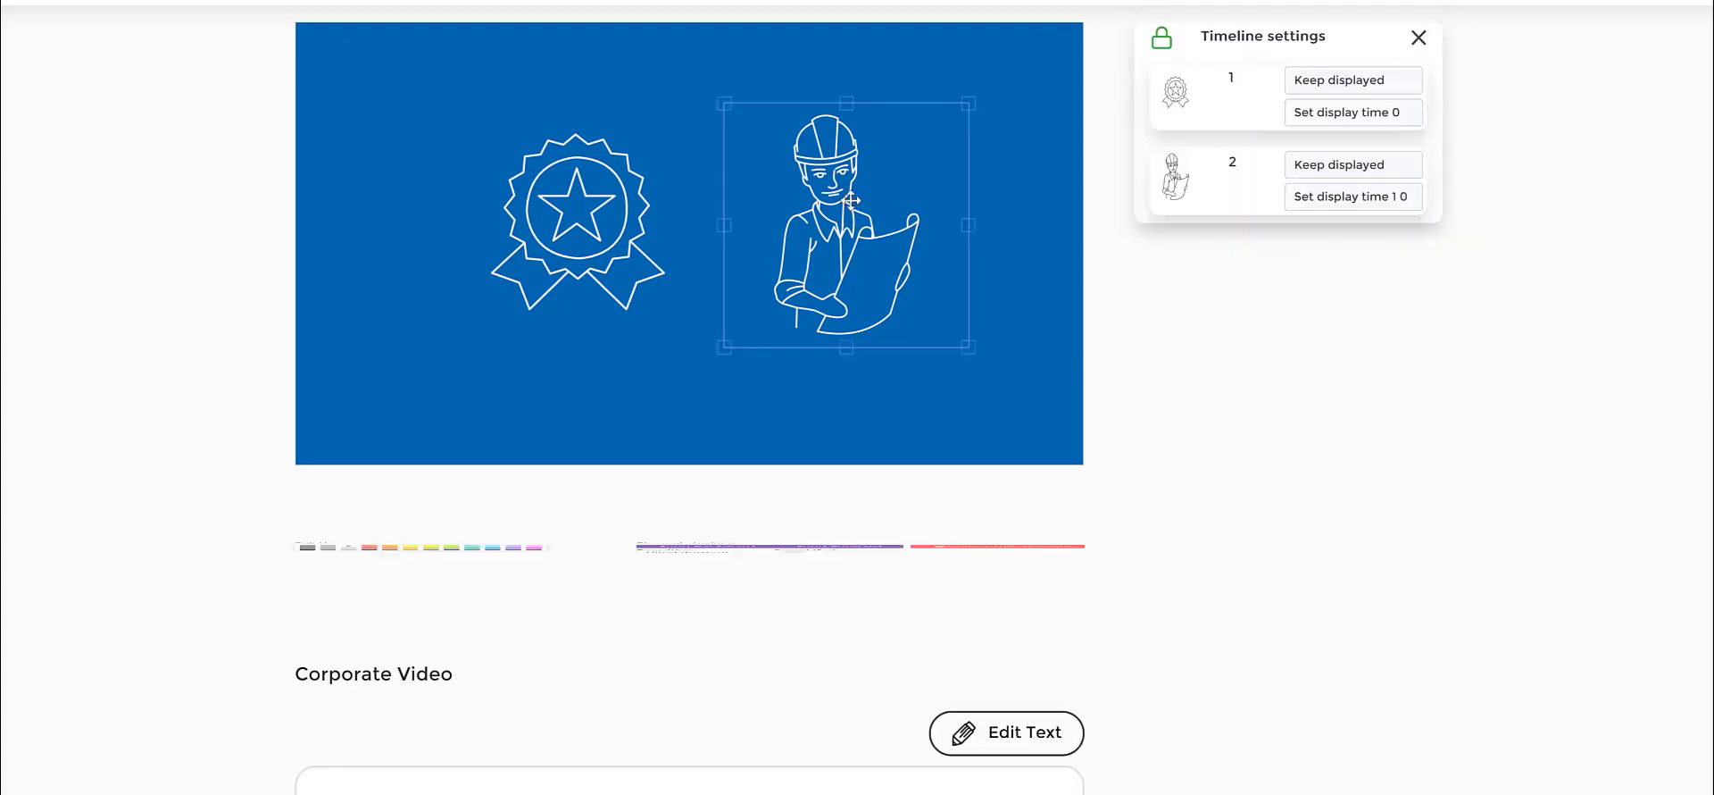
pyautogui.click(1014, 293)
# Step: Switch the Library source to IconFinder and clear the old 'blueprint' search term
pyautogui.click(1344, 498)
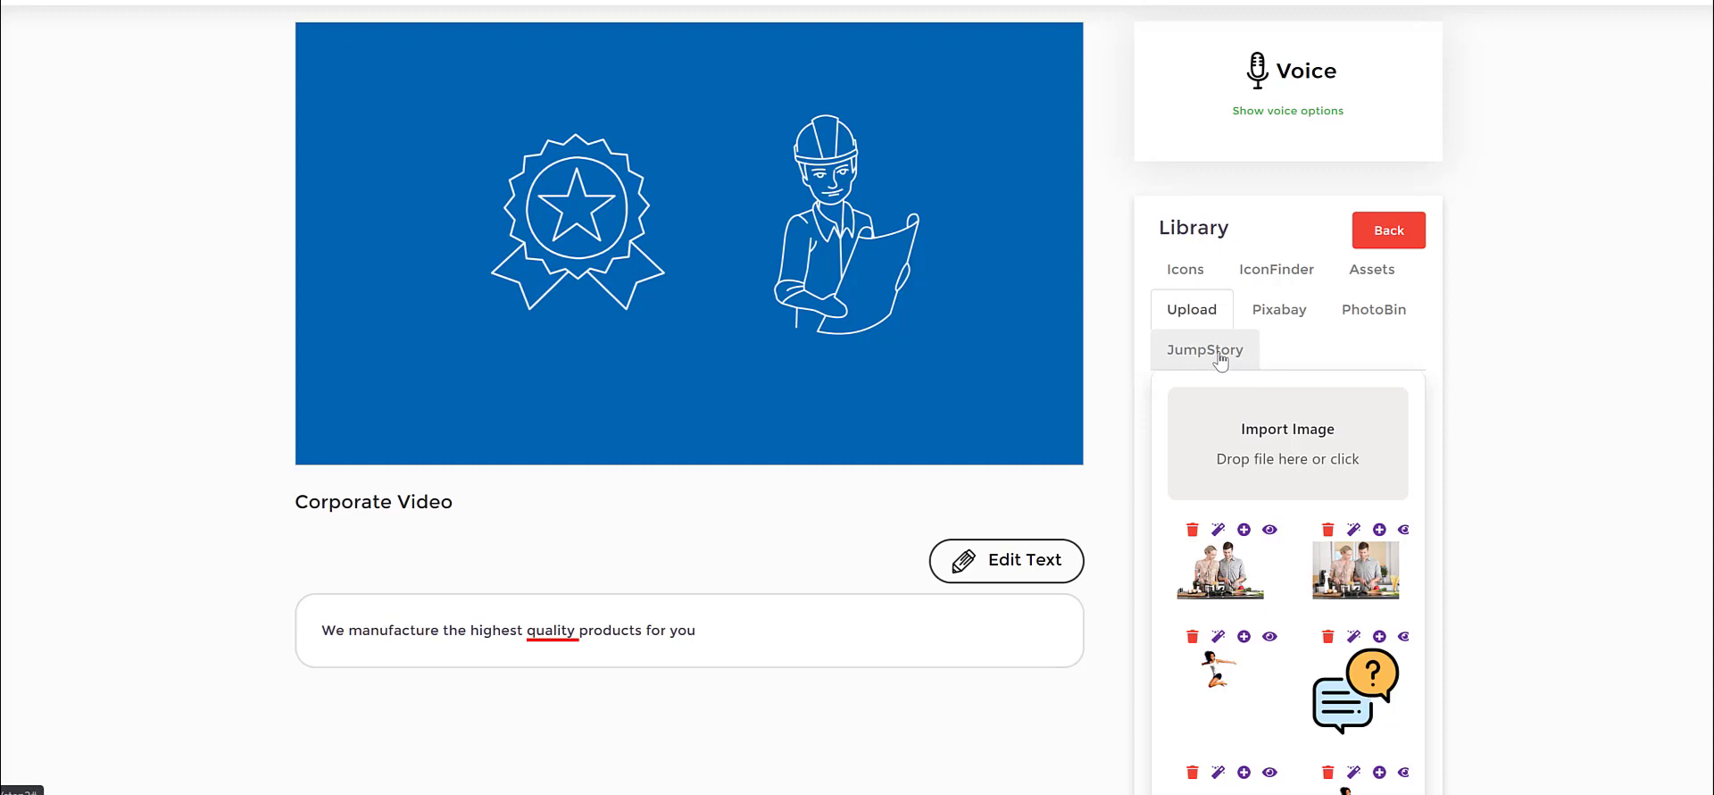
pyautogui.click(1220, 356)
pyautogui.click(1277, 268)
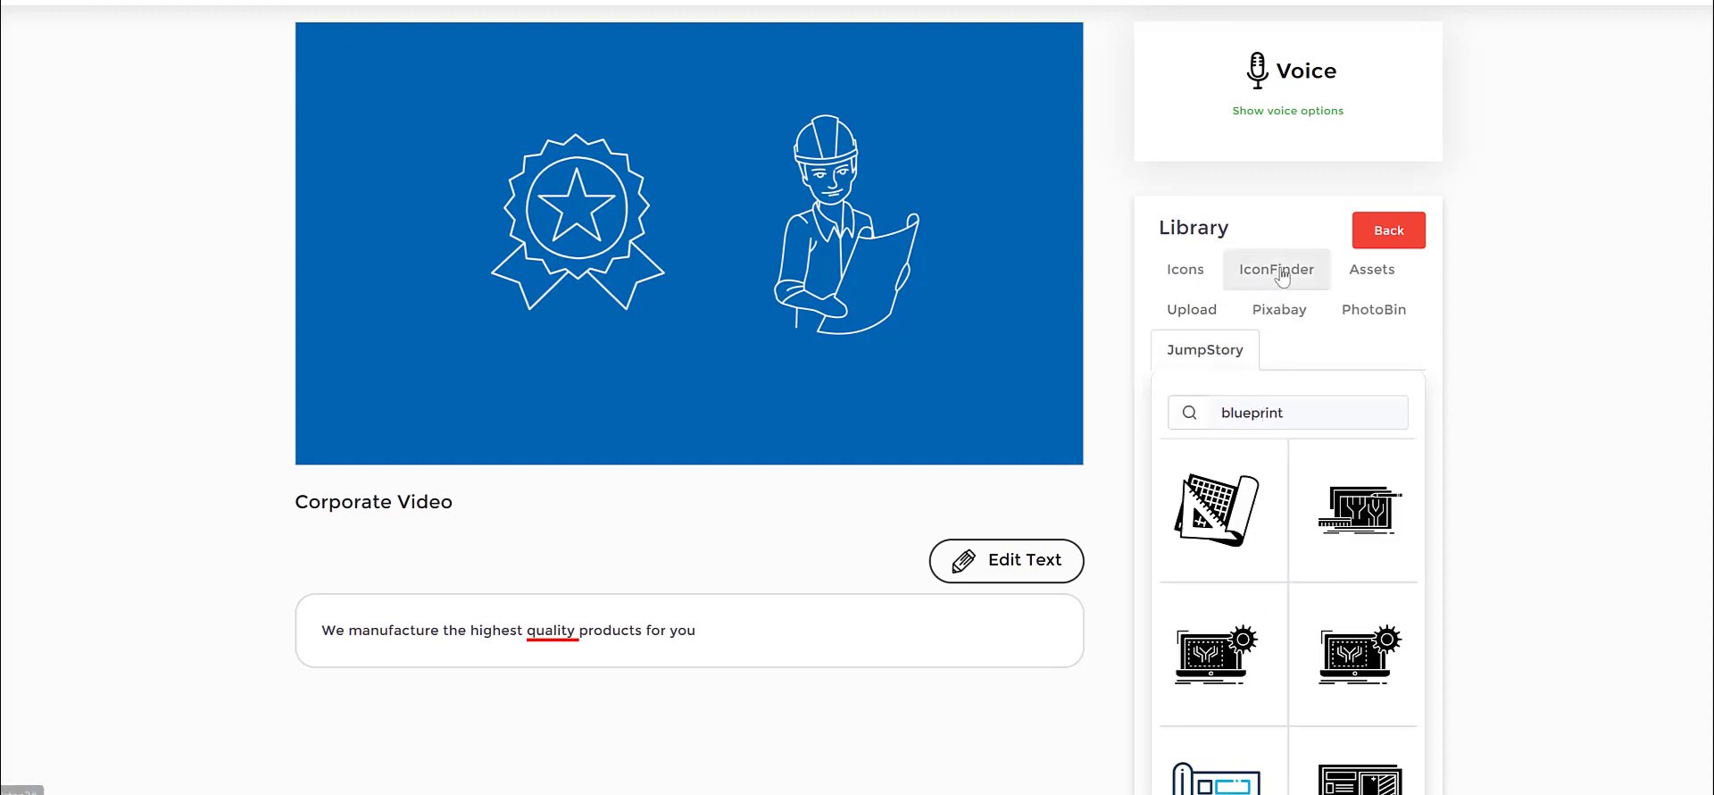
pyautogui.doubleClick(1291, 406)
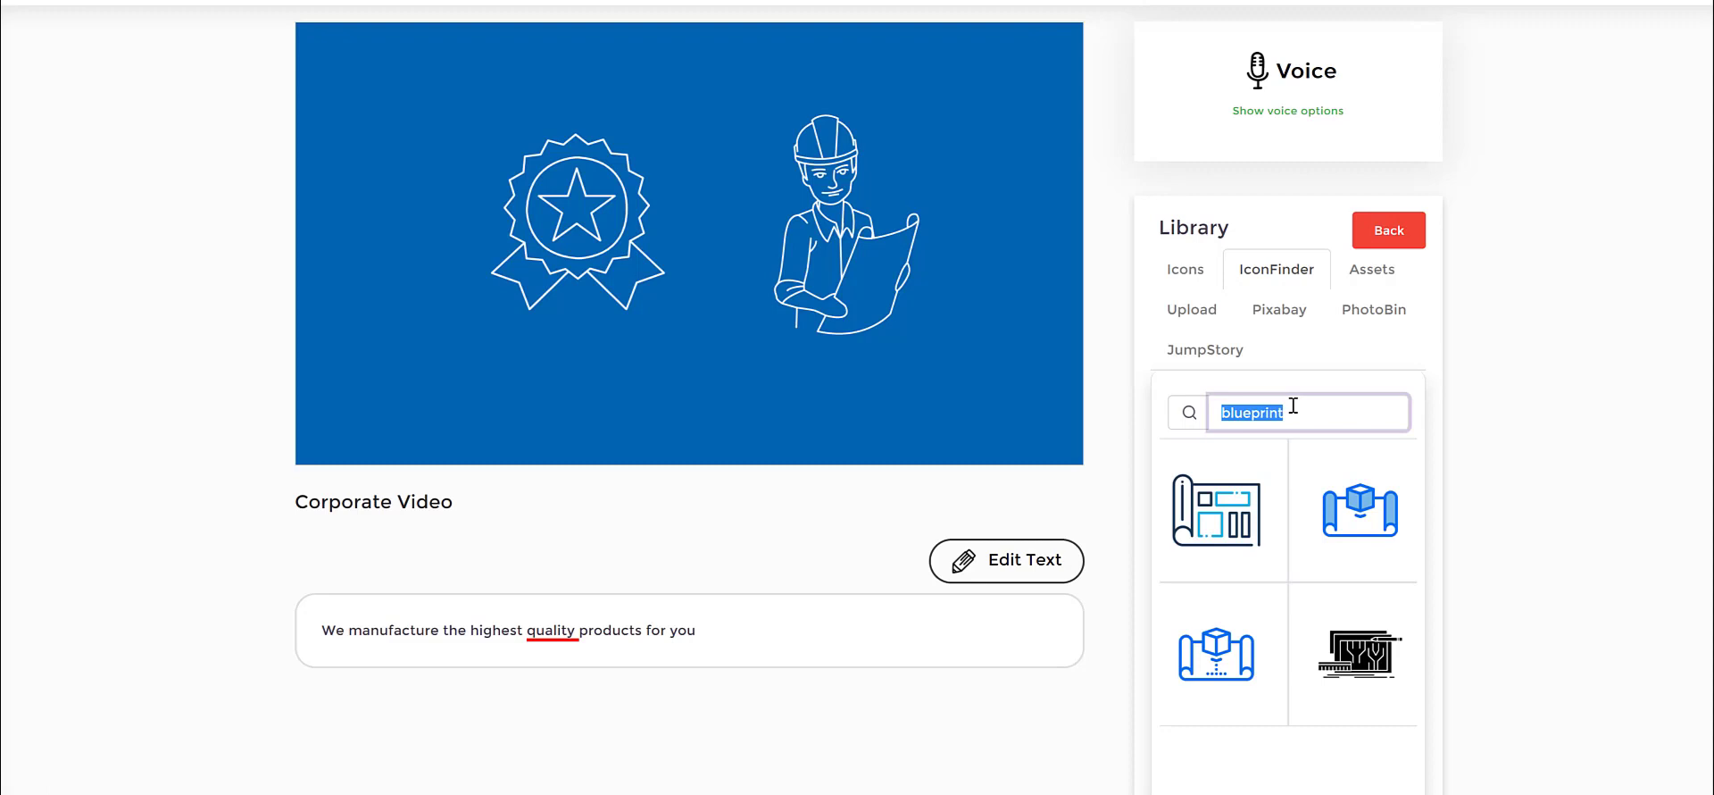
pyautogui.press('BackSpace')
pyautogui.write('building')
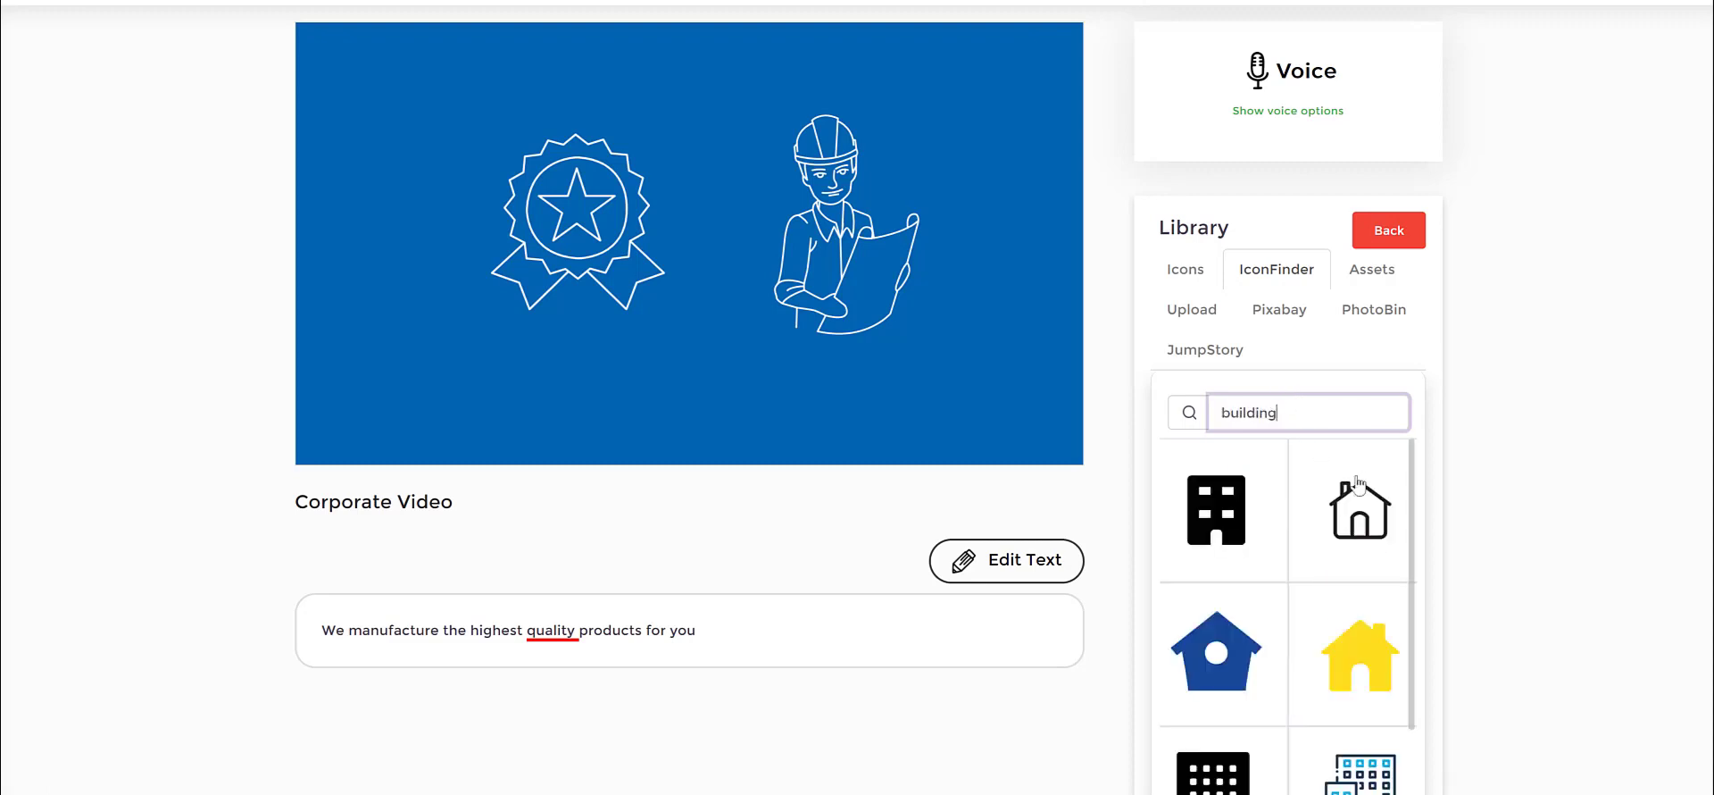
# Step: Search IconFinder for 'quality' and add the gold trophy icon to the slide
pyautogui.scroll(-2, 1357, 484)
pyautogui.scroll(3, 1357, 485)
pyautogui.doubleClick(1324, 518)
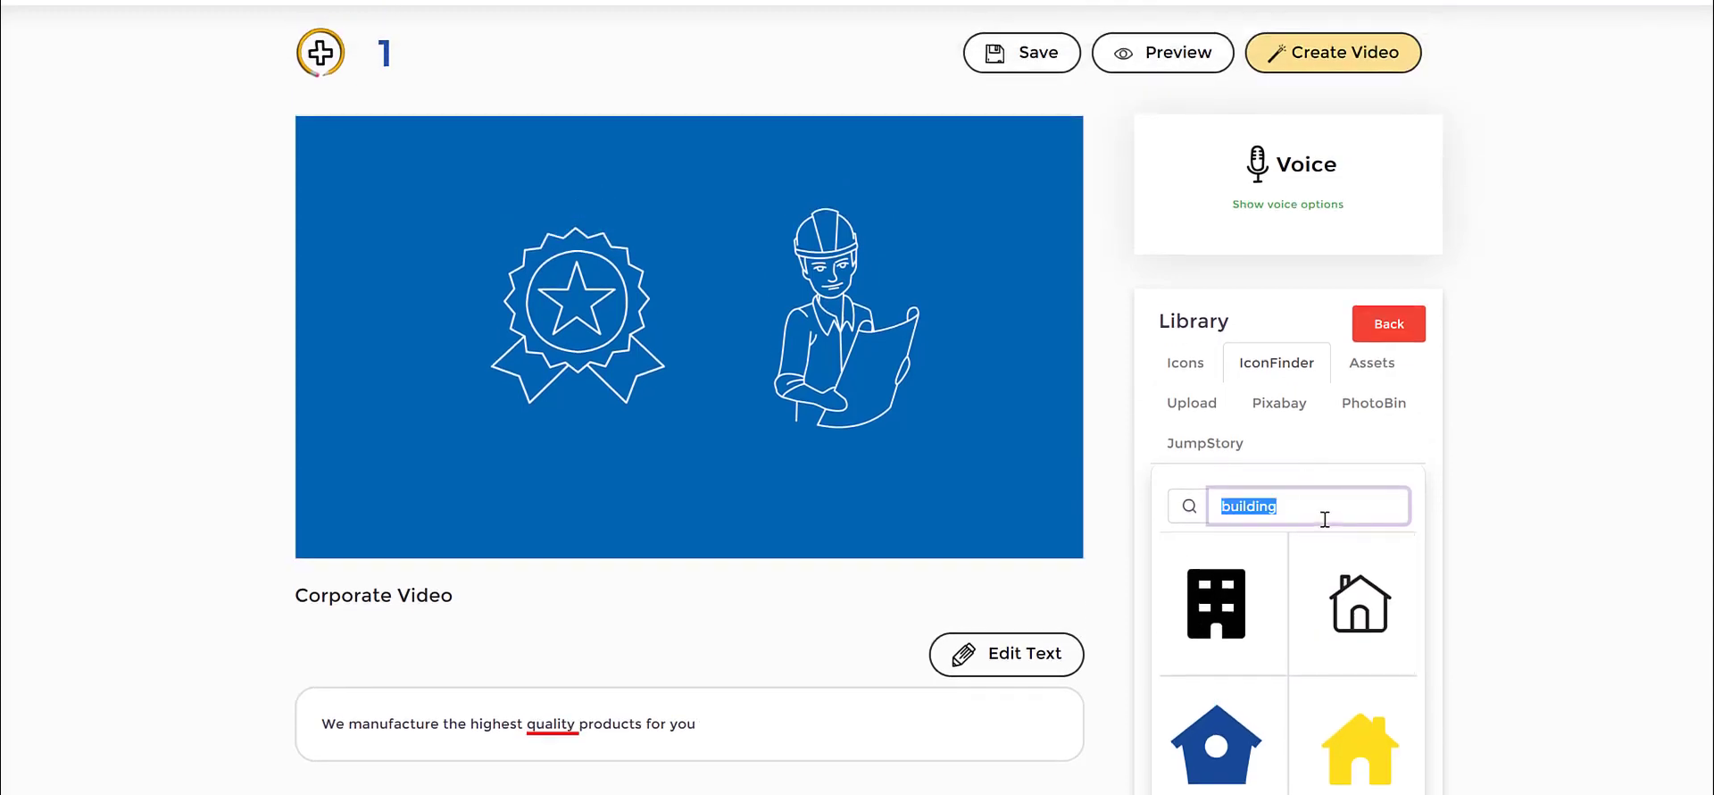
pyautogui.write('quality')
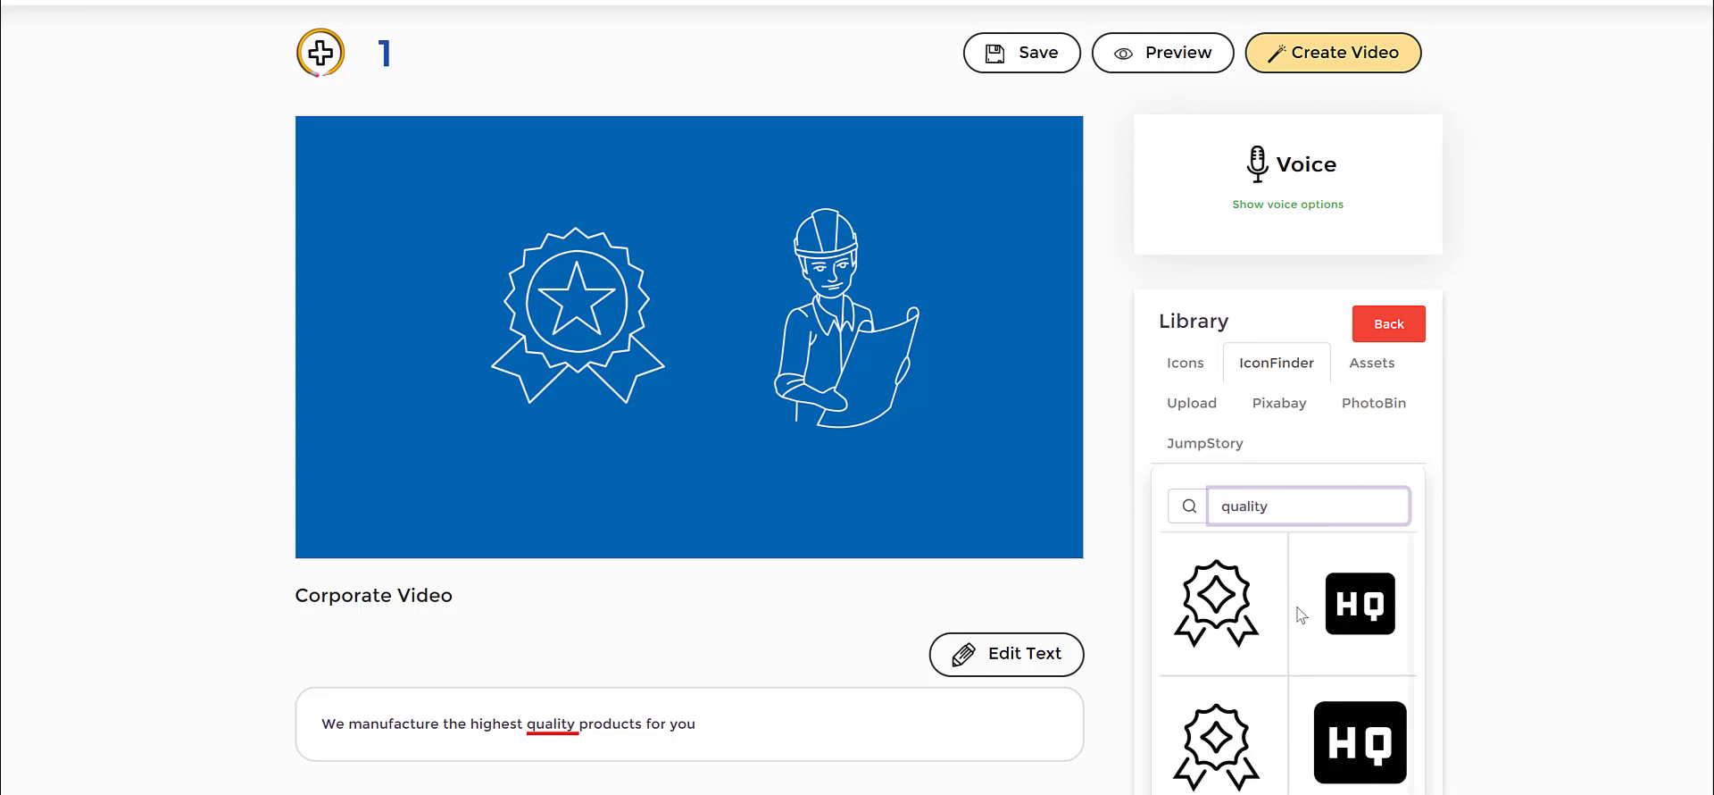
pyautogui.scroll(-3, 1301, 614)
pyautogui.scroll(-1, 1569, 618)
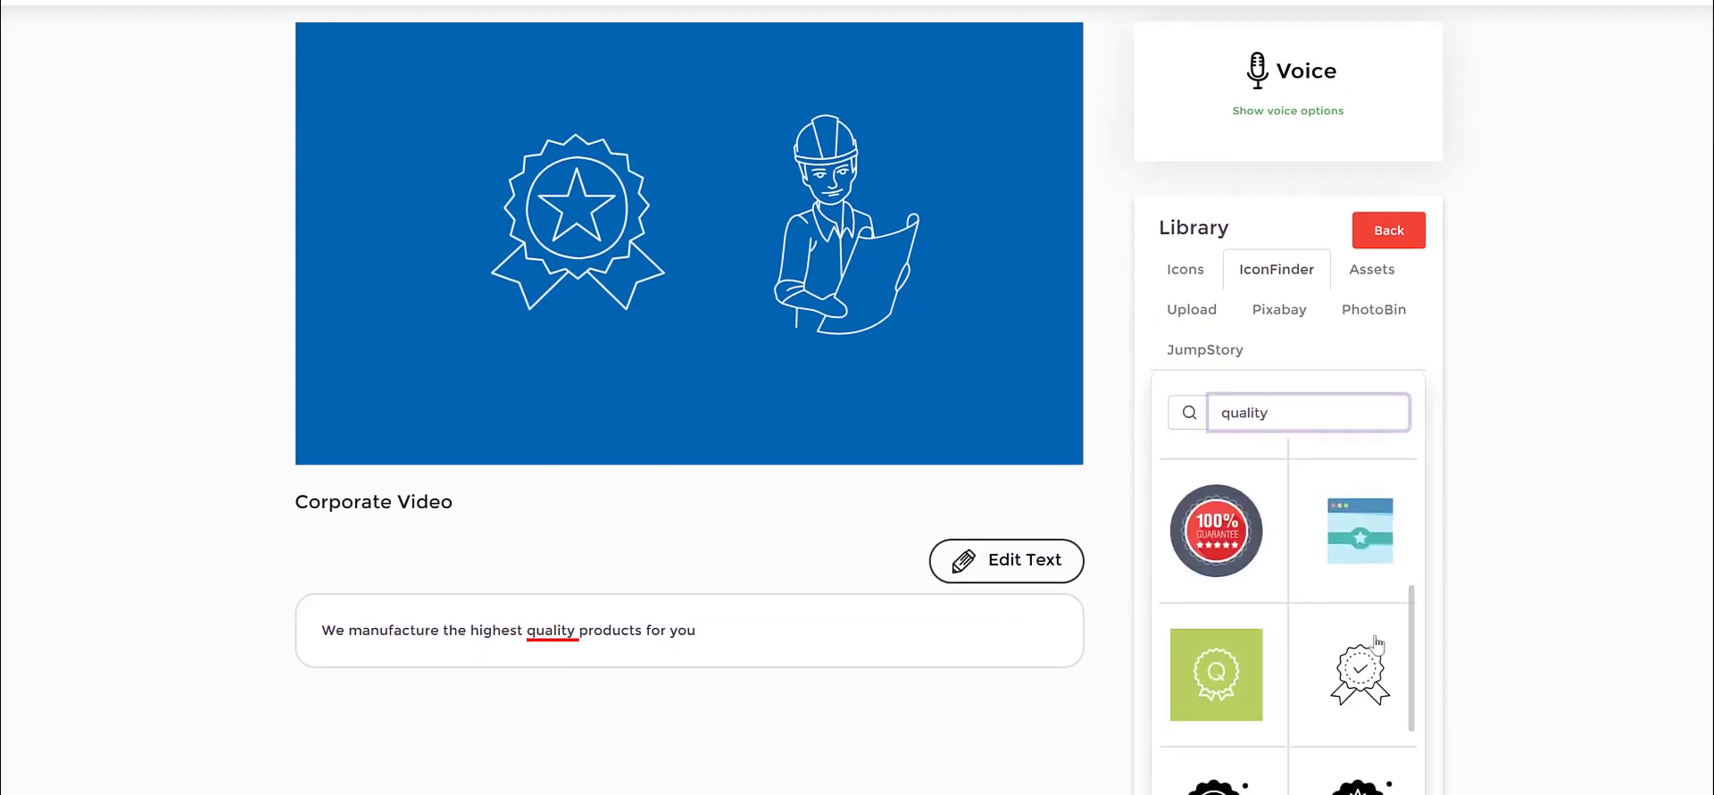
pyautogui.scroll(-5, 1383, 650)
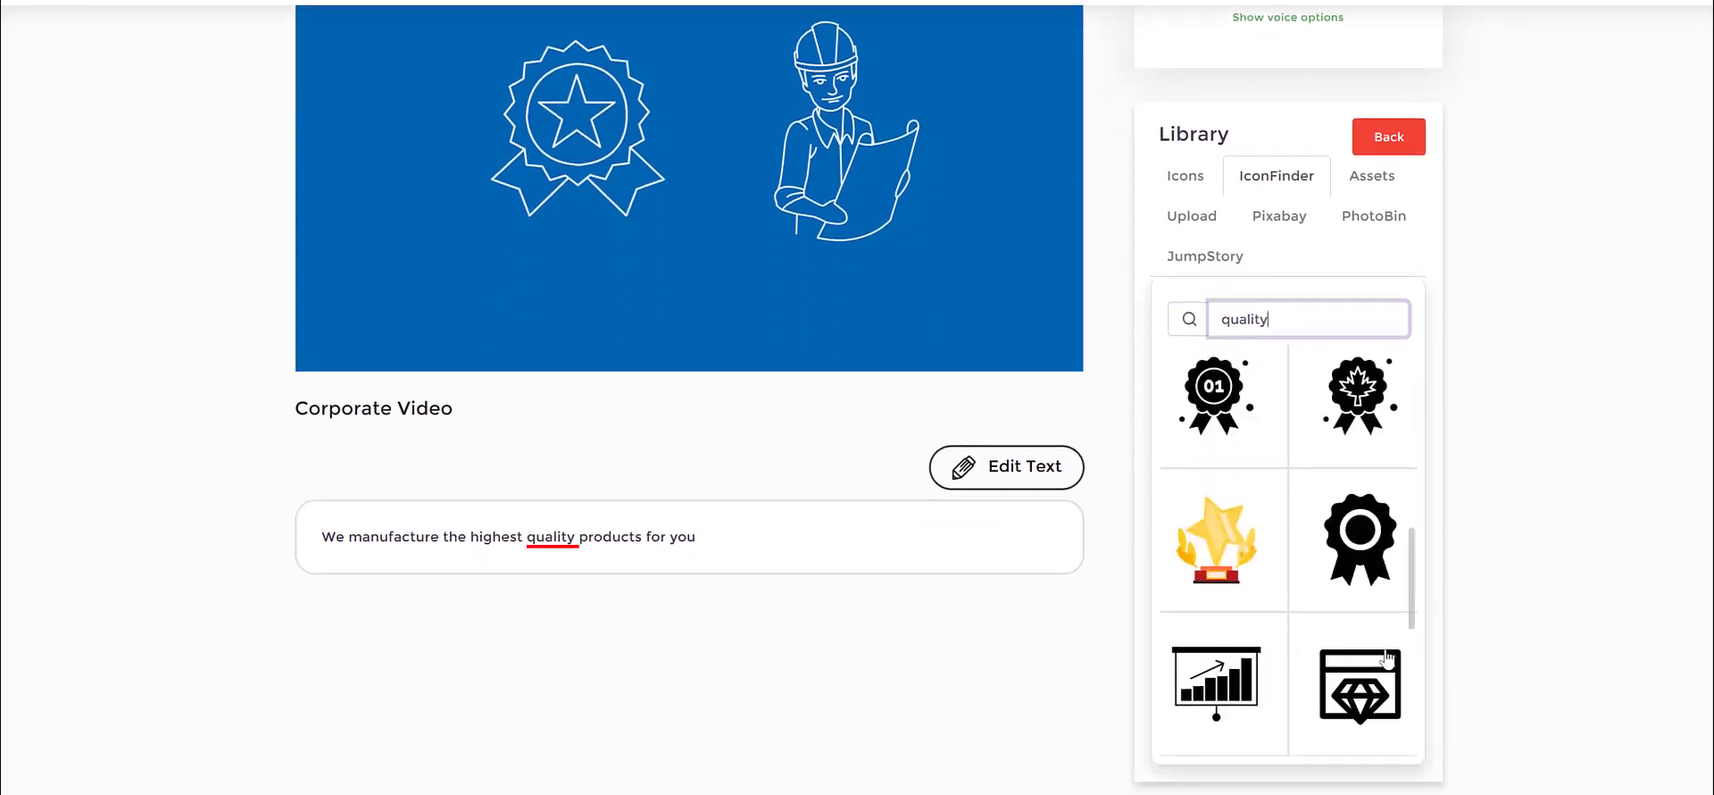
pyautogui.click(1219, 567)
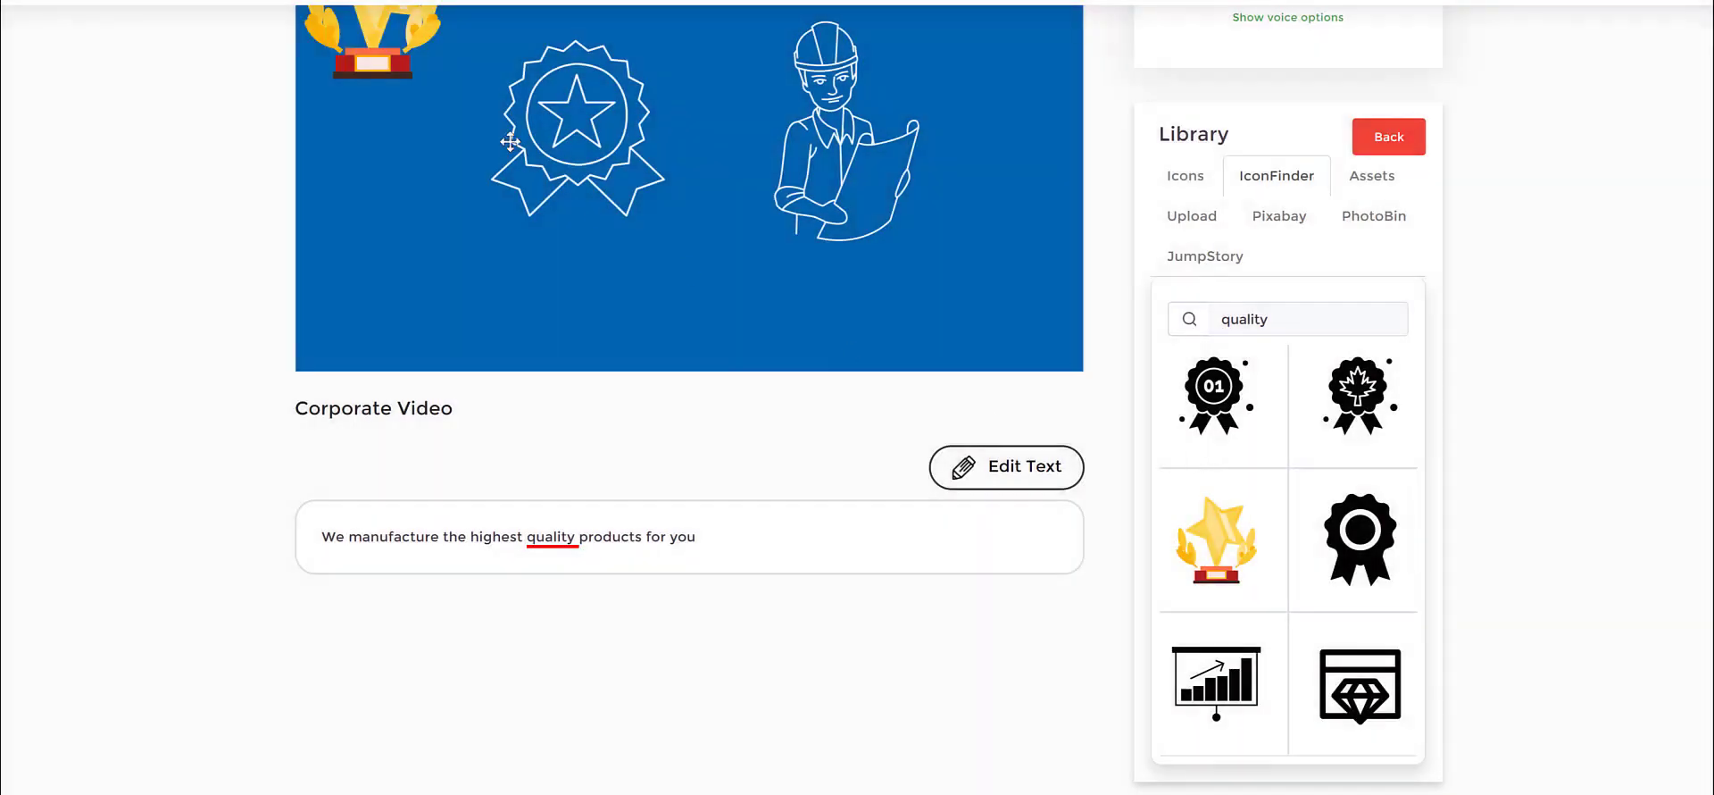
pyautogui.scroll(1, 510, 141)
pyautogui.moveTo(432, 179); pyautogui.dragTo(423, 265)
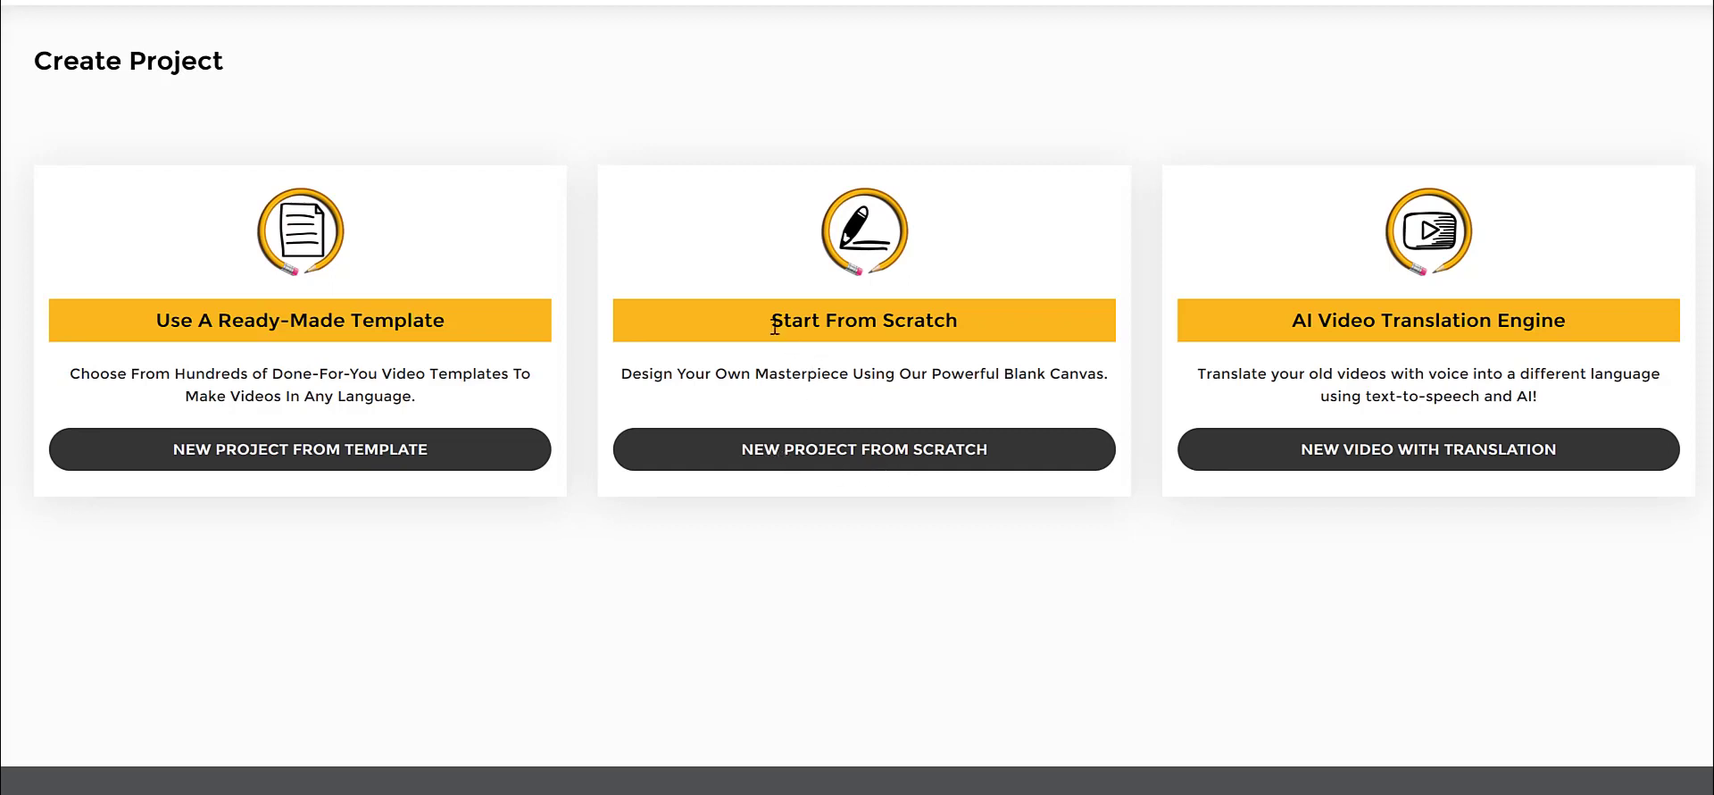
# Step: Choose New Project From Scratch on the Create Project page to get an empty form
pyautogui.moveTo(774, 323); pyautogui.dragTo(957, 333)
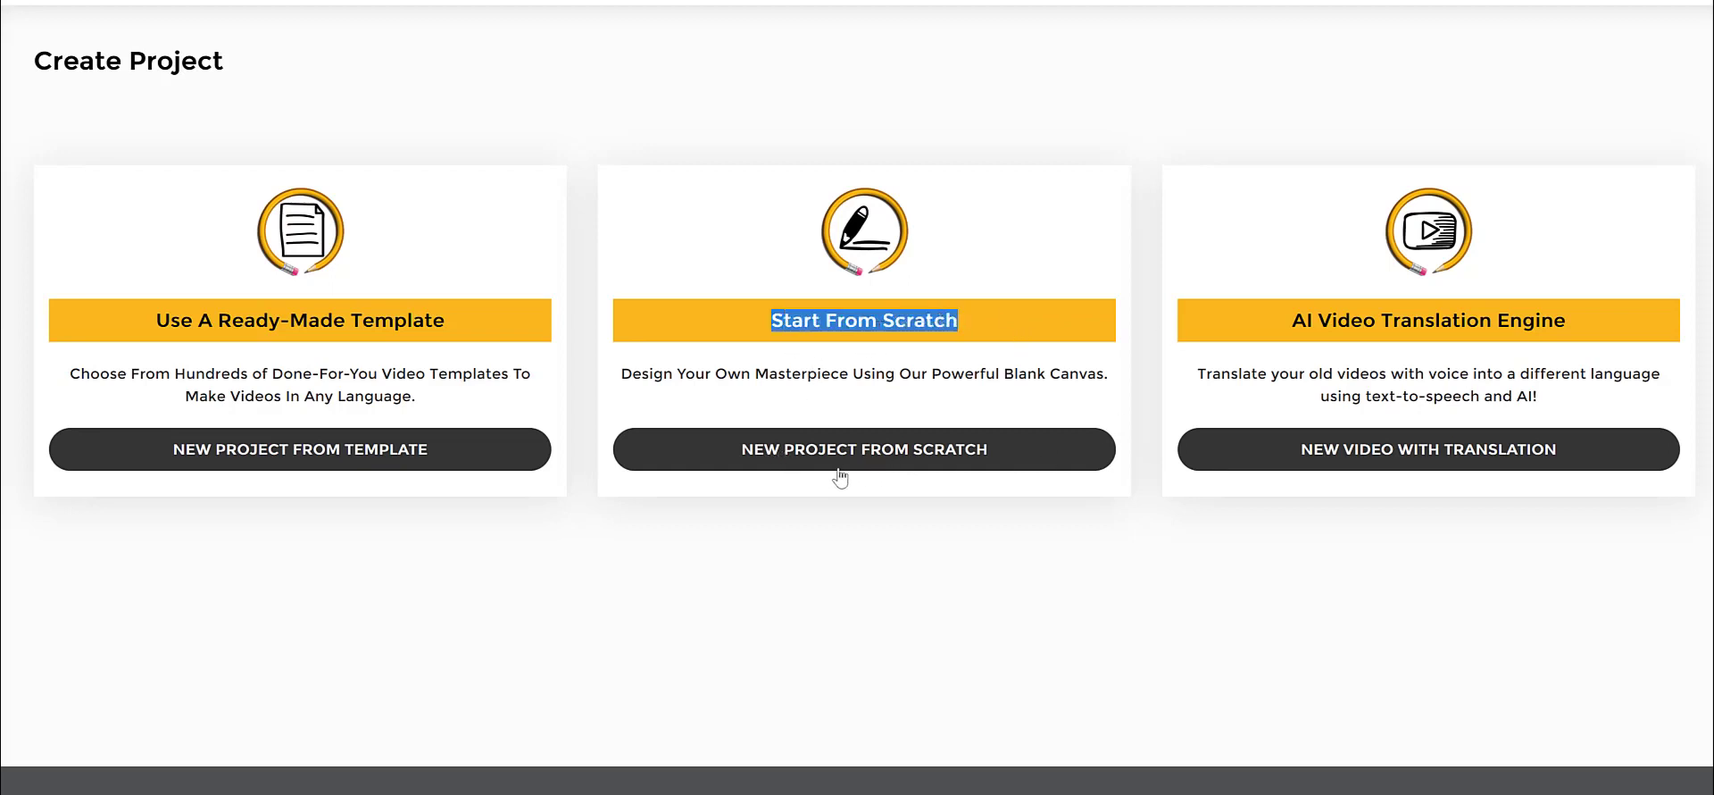
pyautogui.click(954, 451)
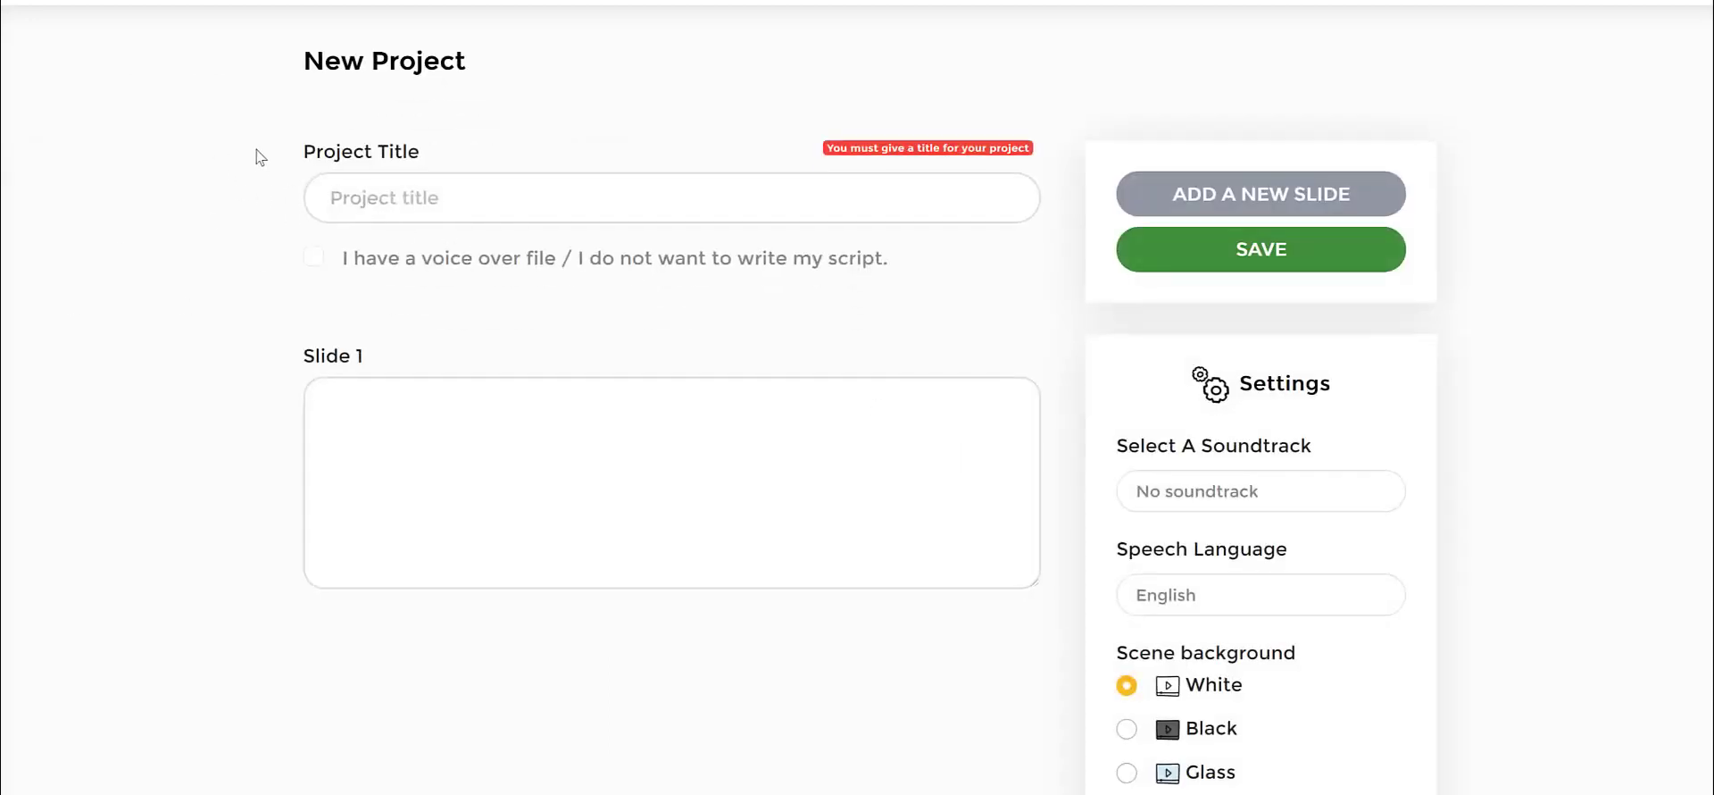
# Step: Title the new project '5 ways to lose weight'
pyautogui.click(443, 193)
pyautogui.write('5 ways to ')
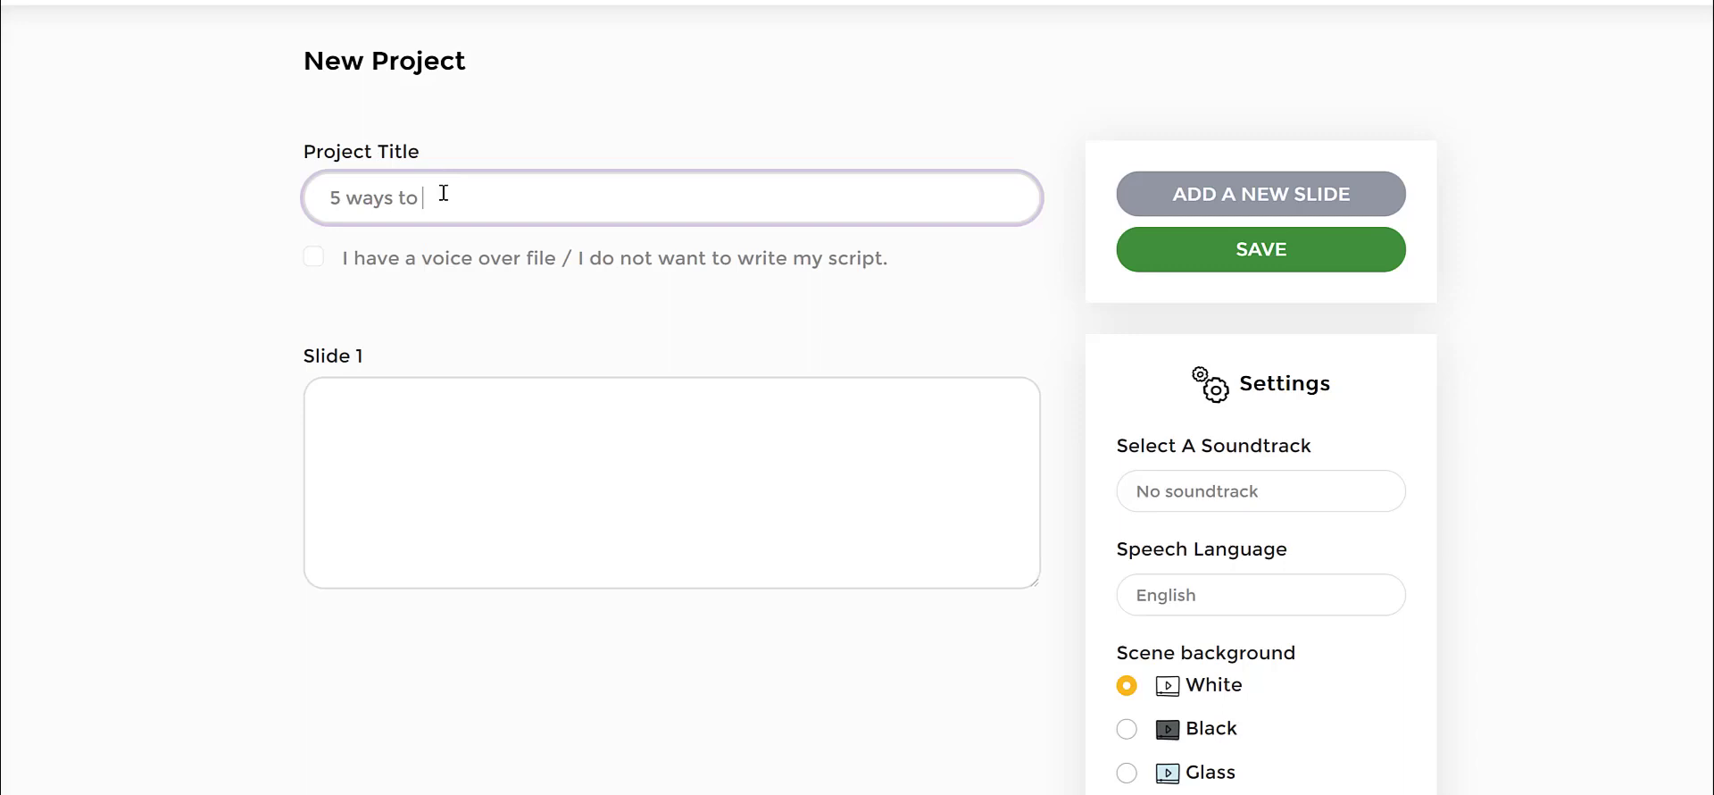
pyautogui.write('lose weight')
pyautogui.click(489, 496)
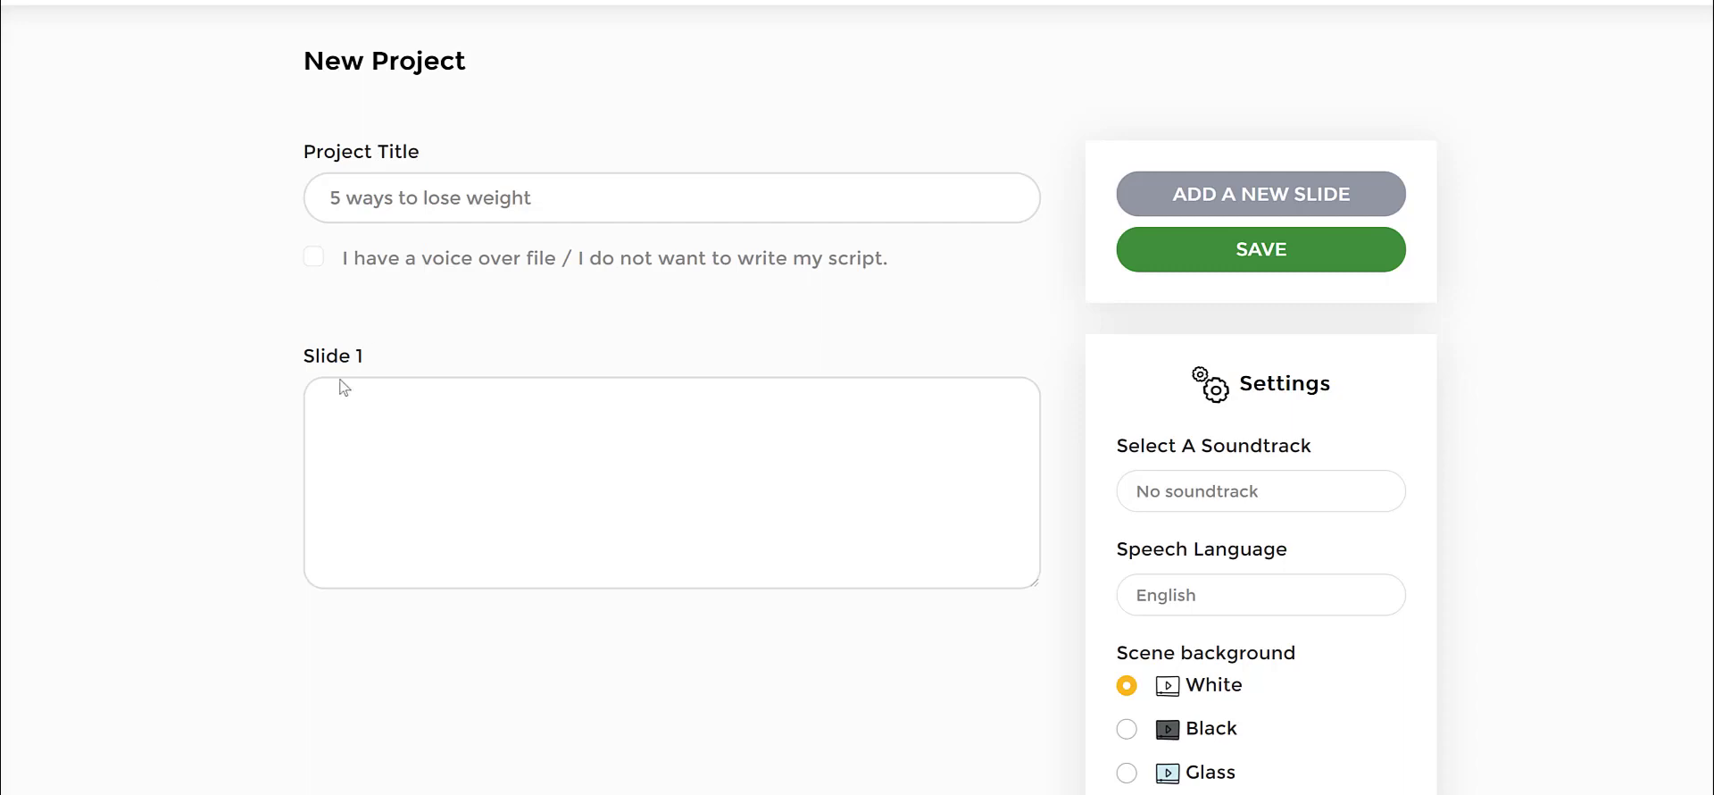
# Step: Fill Slide 1 with the high-protein breakfast 'and' avoid sugary drinks tips, adding a second slide
pyautogui.click(350, 425)
pyautogui.write('Eat a high protein breakfast')
pyautogui.click(1233, 192)
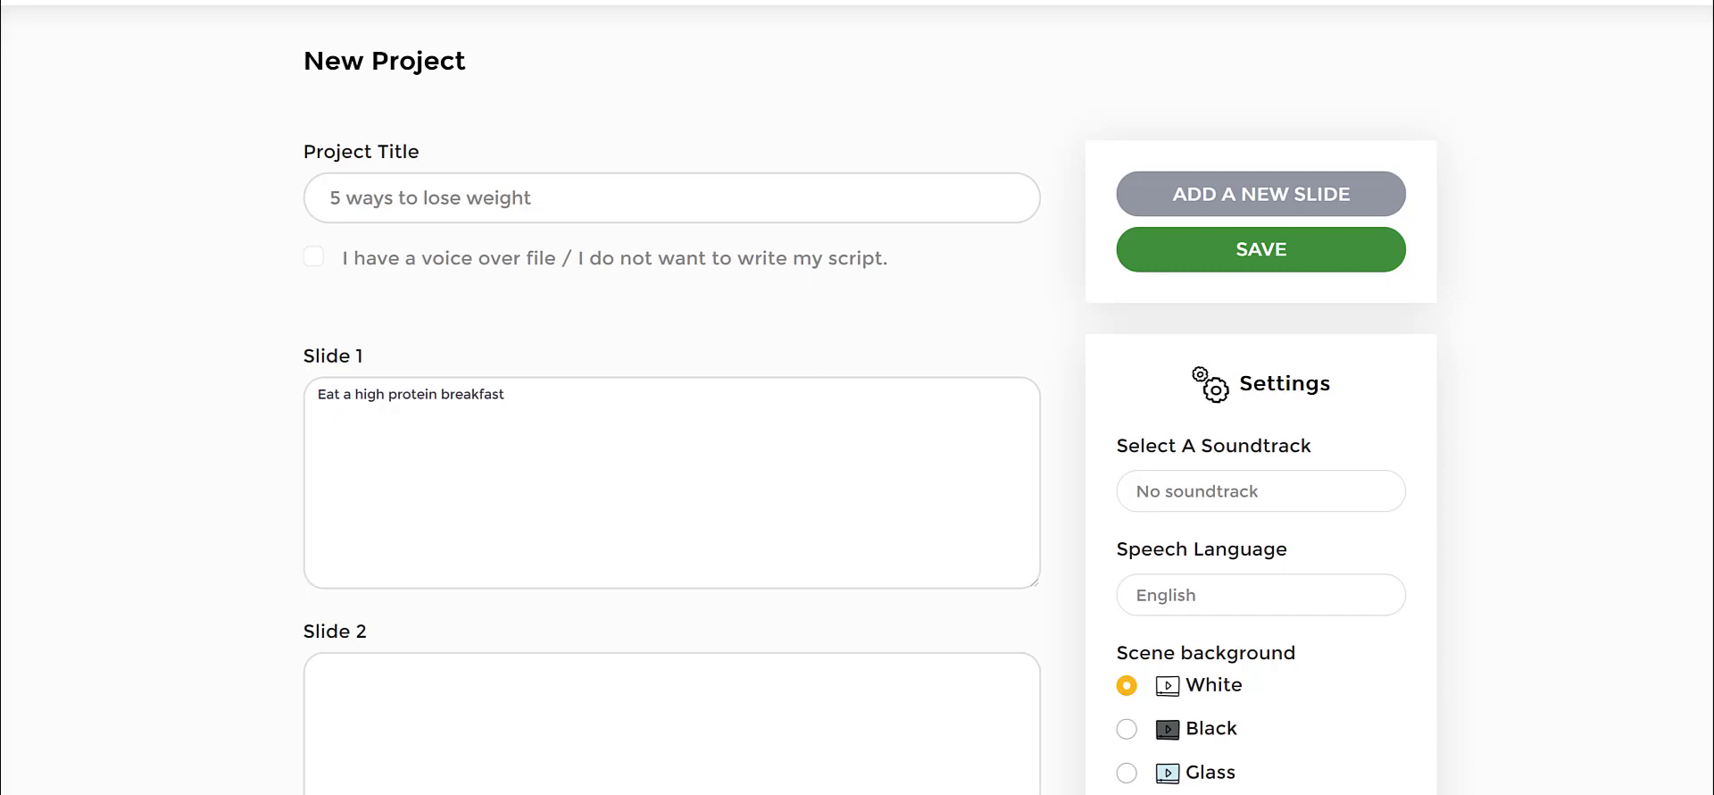
pyautogui.click(664, 429)
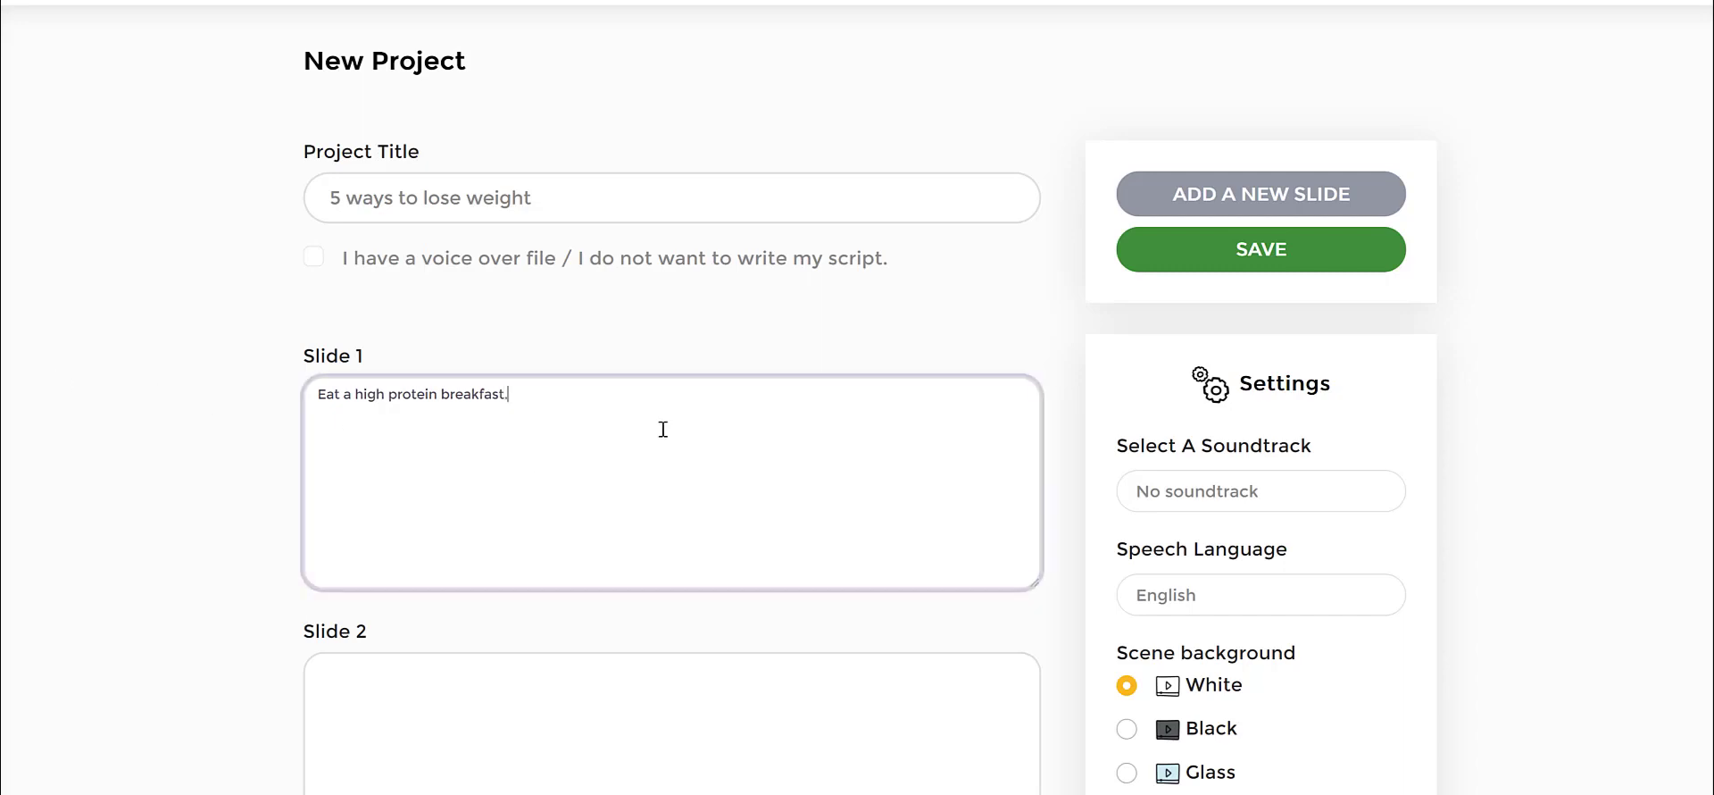
pyautogui.write('Avoid sugary drinks and fruit juice')
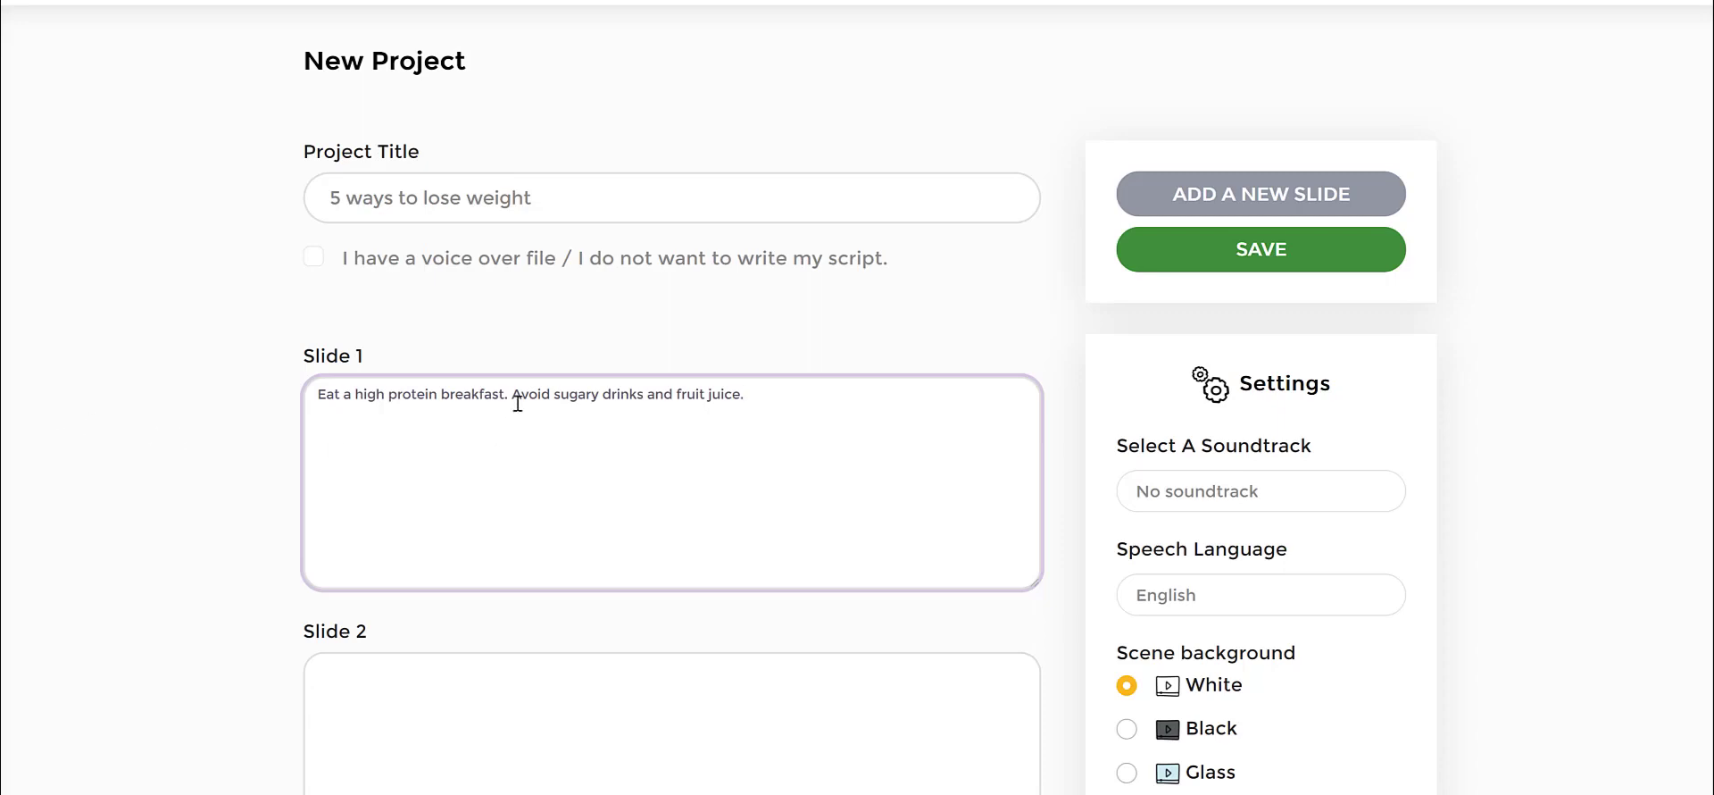
pyautogui.write('and')
pyautogui.press('Delete')
pyautogui.write('a')
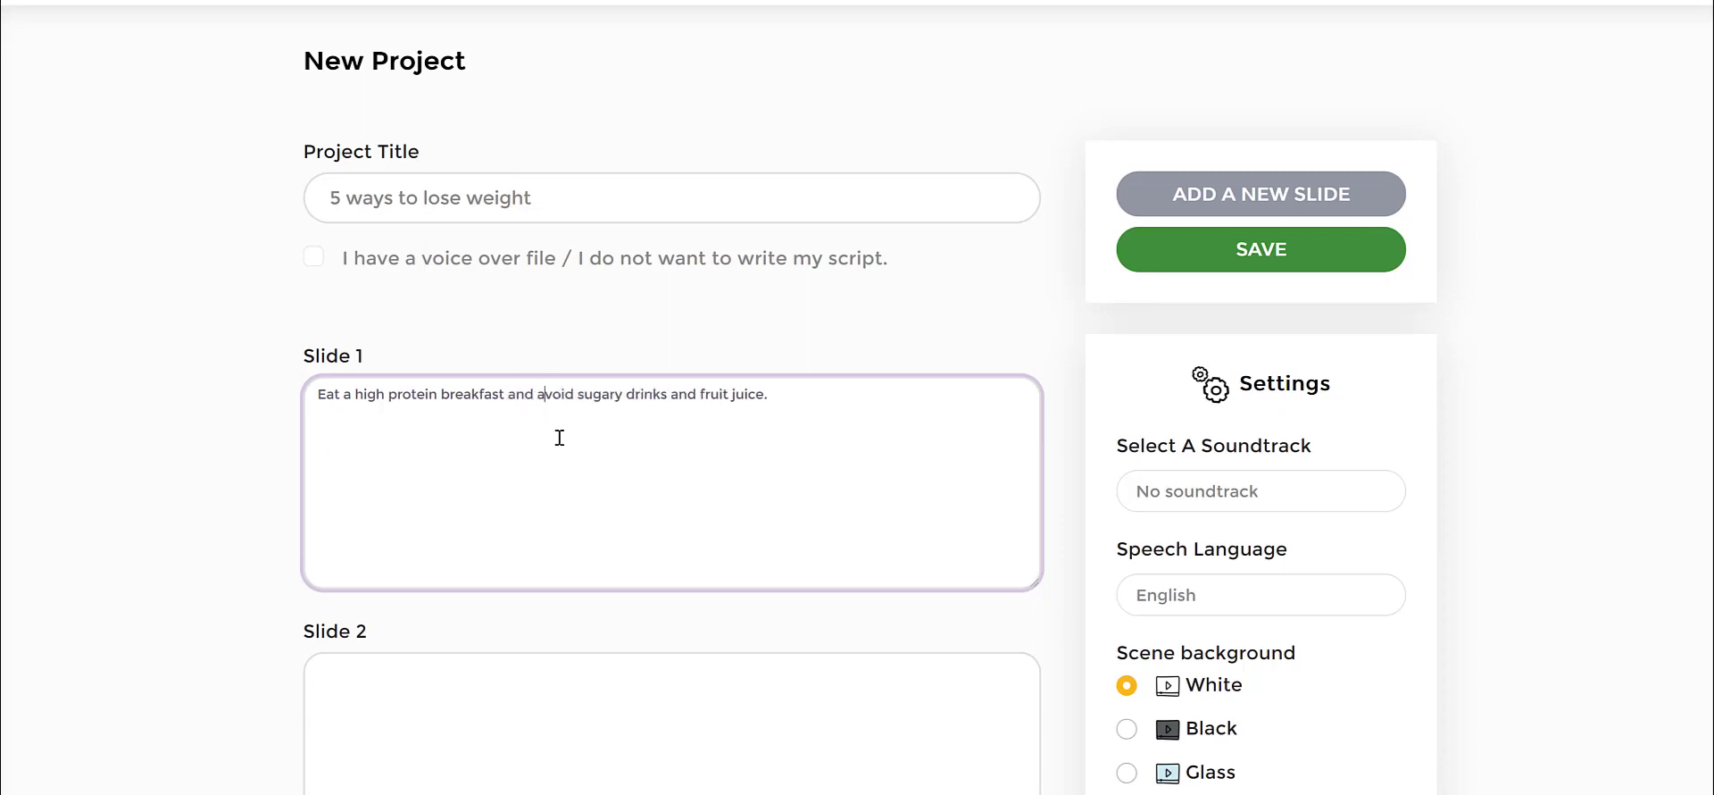
# Step: Fill Slide 2 with the coffee-or-tea tip followed by 'and make sure to'
pyautogui.click(591, 715)
pyautogui.press('Tab')
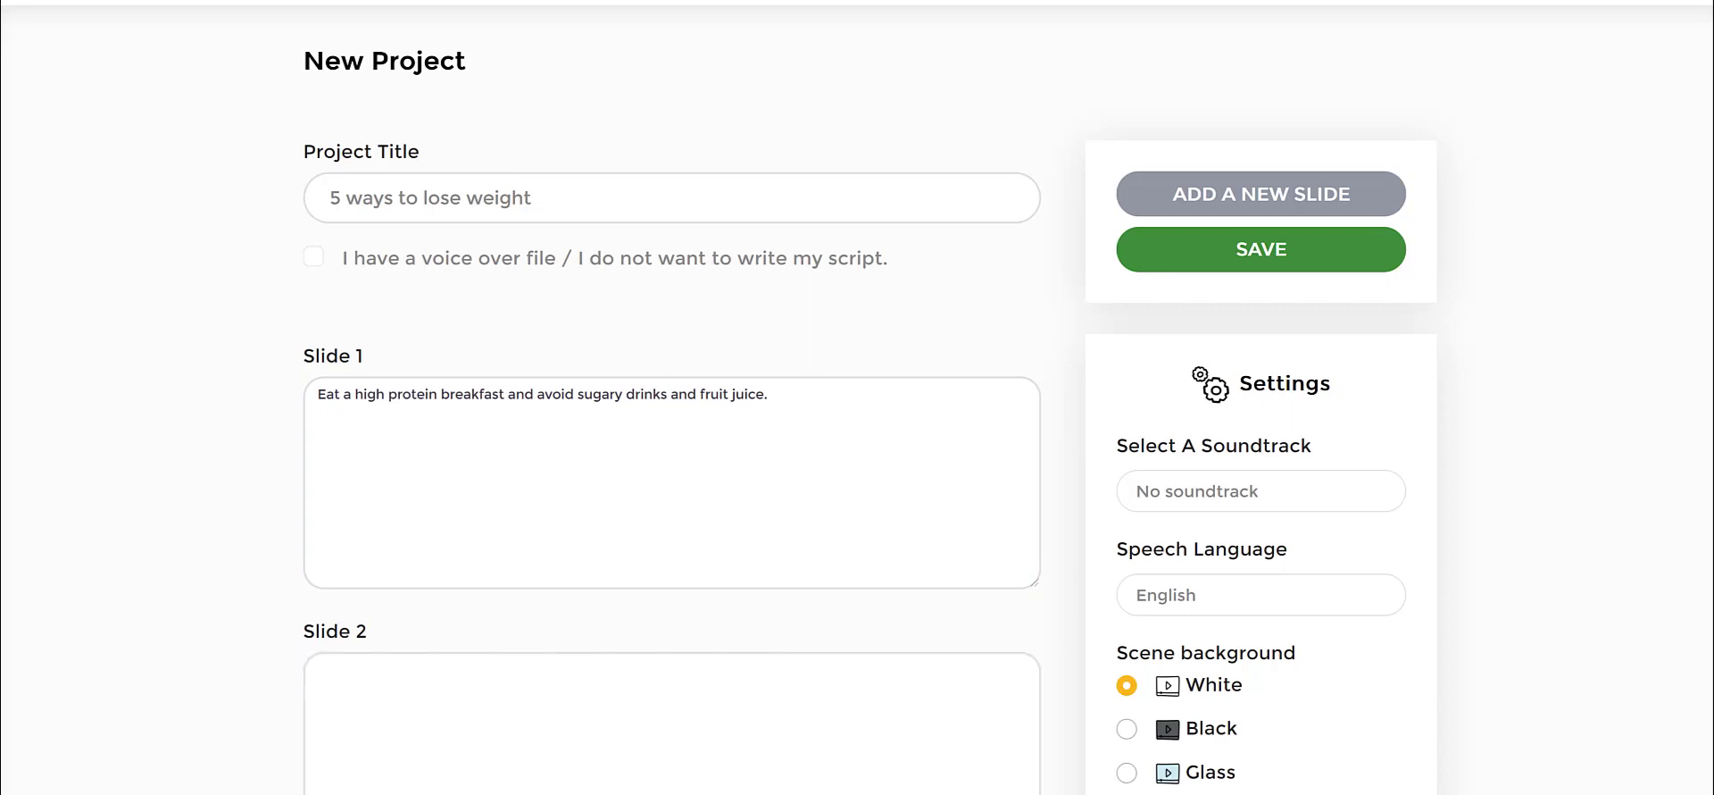
pyautogui.click(768, 674)
pyautogui.write('Drink coffee or tea')
pyautogui.write('a')
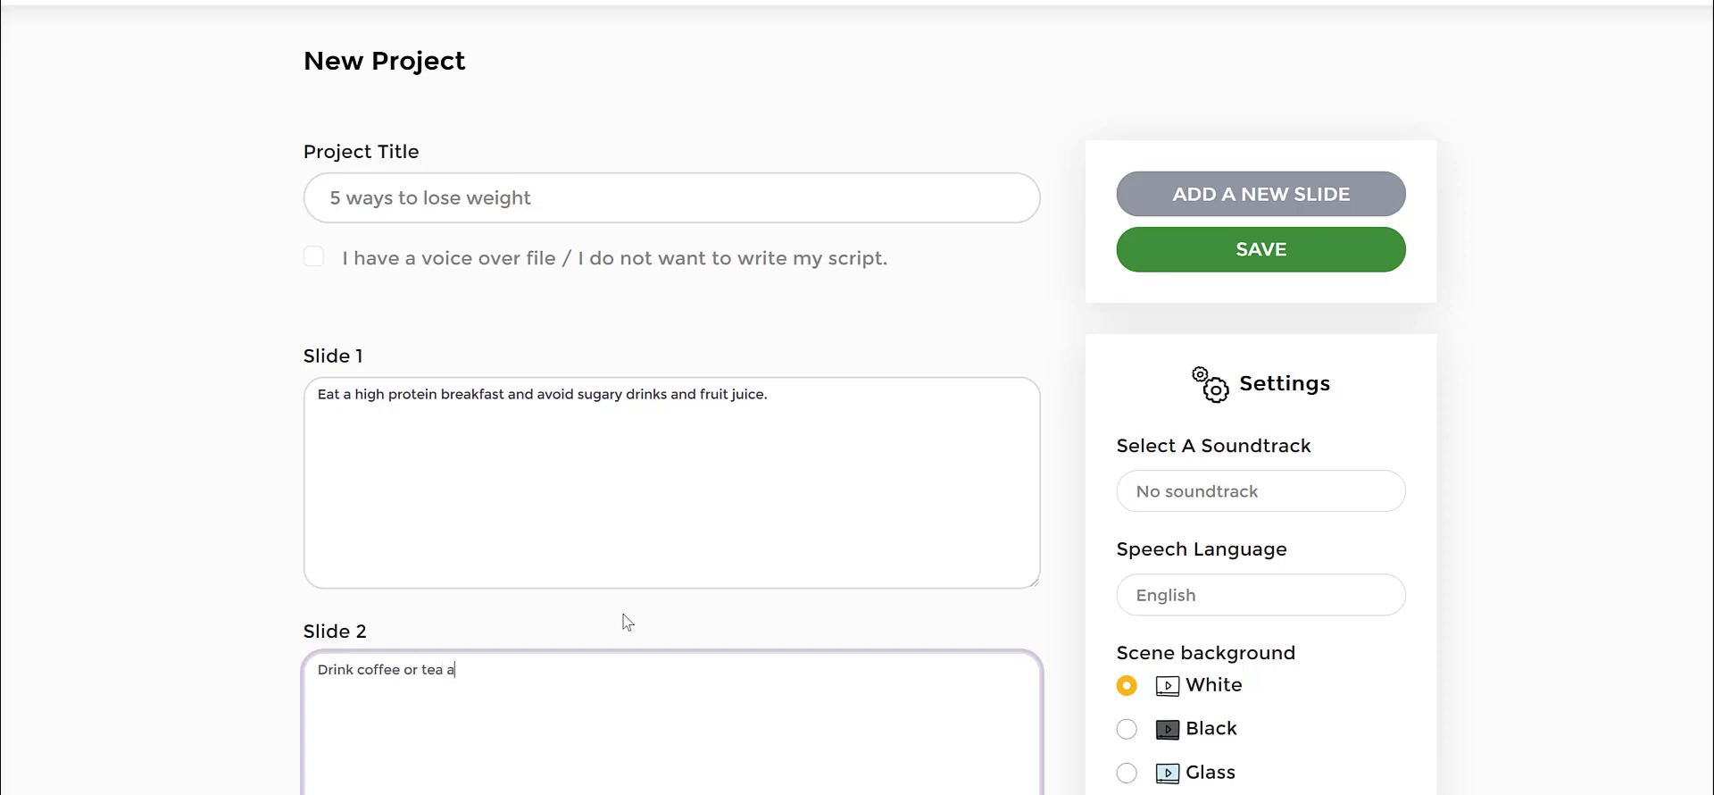
pyautogui.write('nd make sure to eat slowly.')
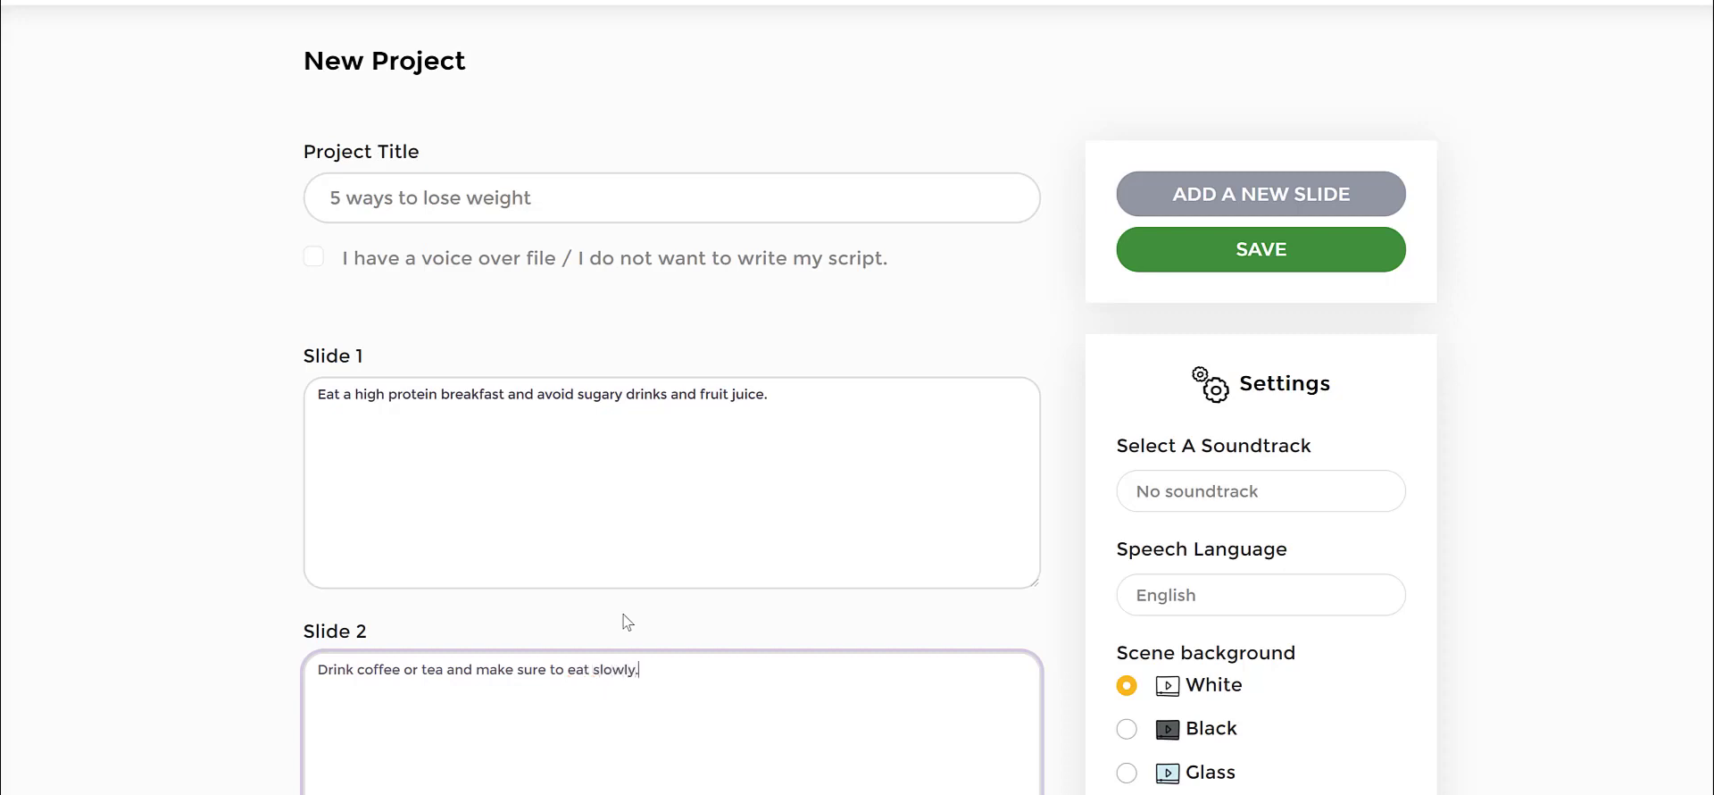
# Step: Finish editing Slide 2's text, 'Drink coffee or tea and make sure to eat slowly.'
pyautogui.scroll(-5, 1490, 446)
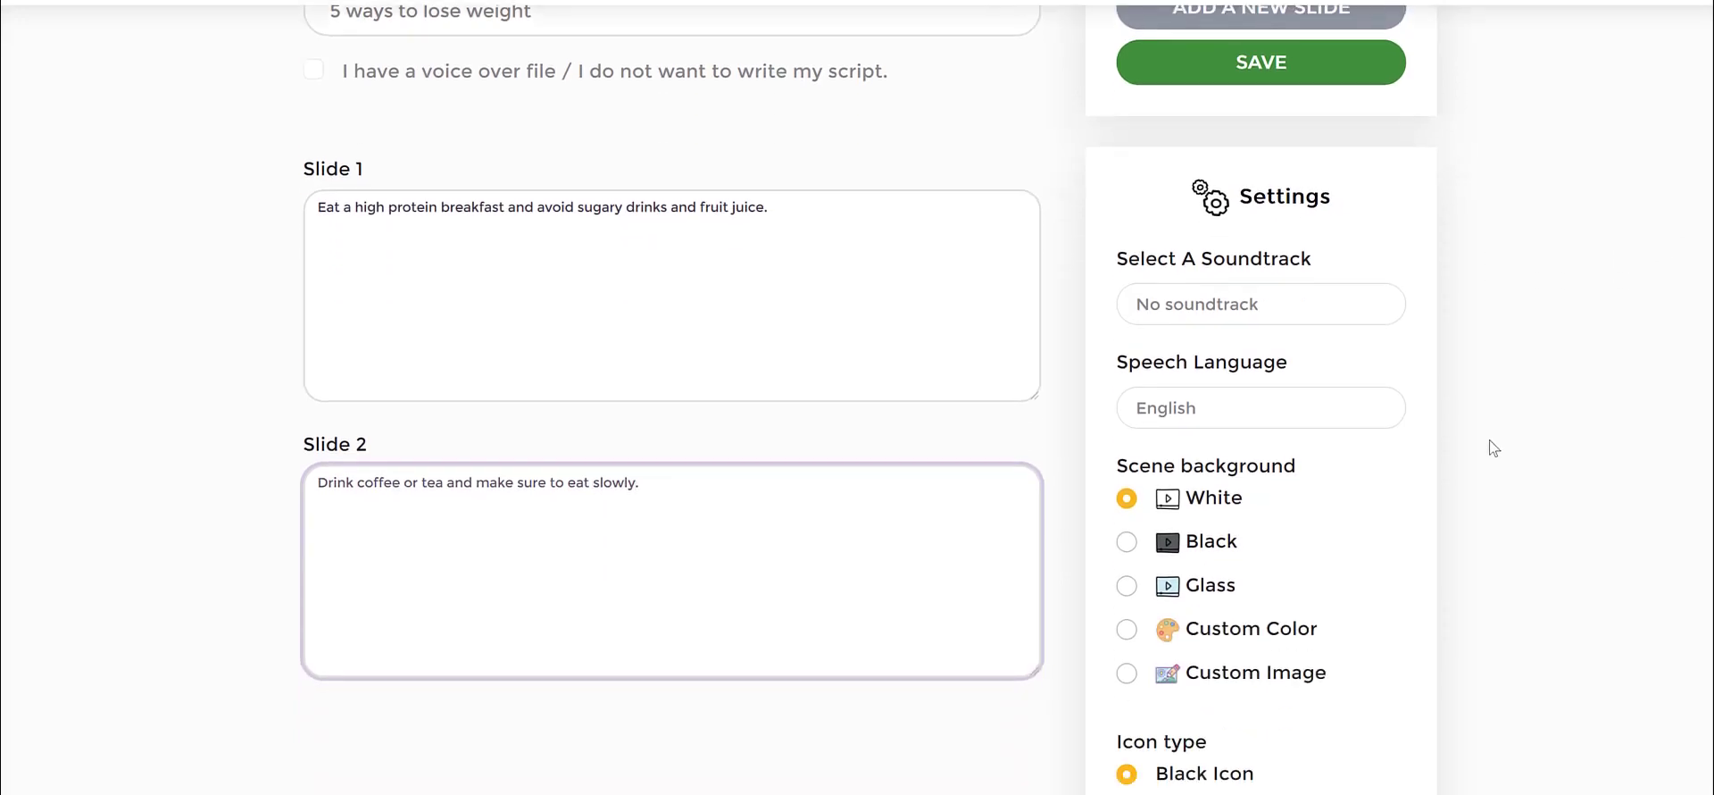
pyautogui.scroll(-1, 1371, 471)
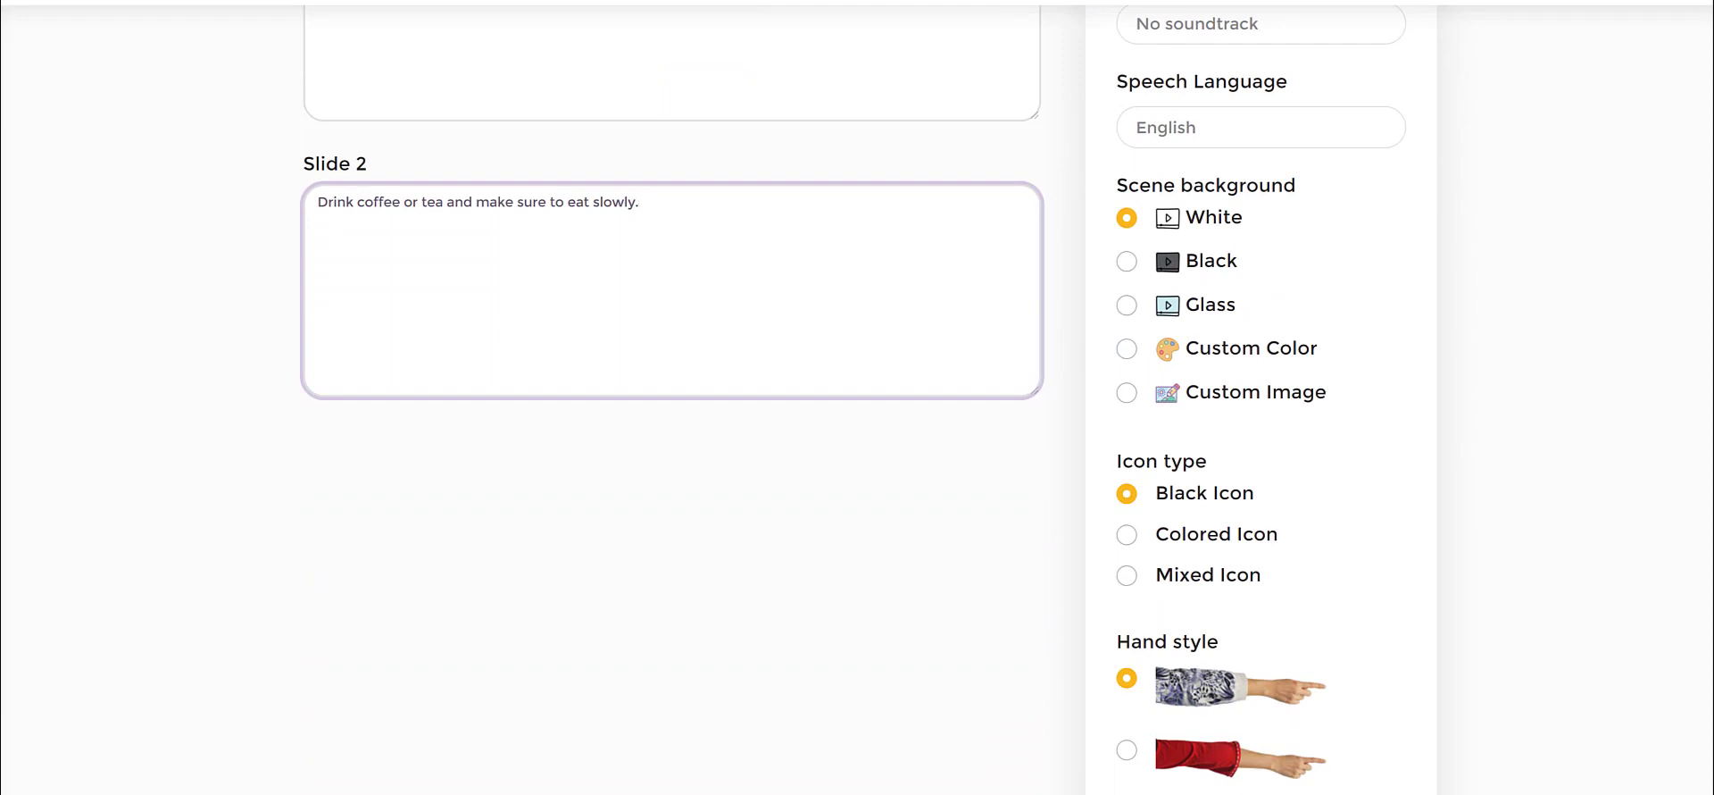
pyautogui.click(49, 339)
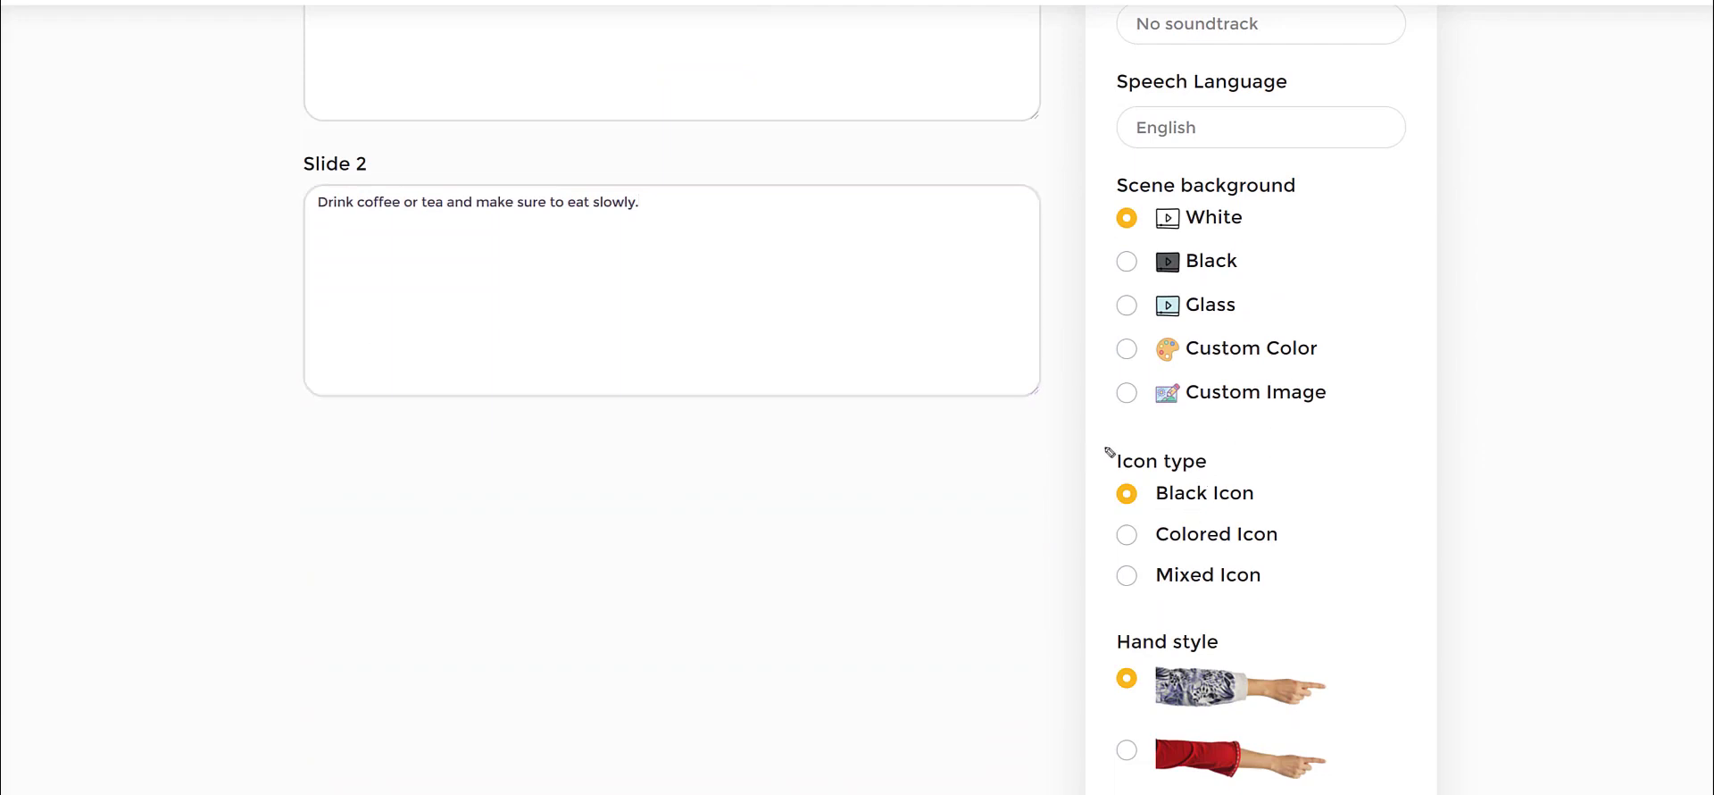
pyautogui.moveTo(1110, 452)
pyautogui.mouseDown()
pyautogui.moveTo(1332, 566)
pyautogui.moveTo(1075, 523)
pyautogui.moveTo(1146, 434)
pyautogui.mouseUp()
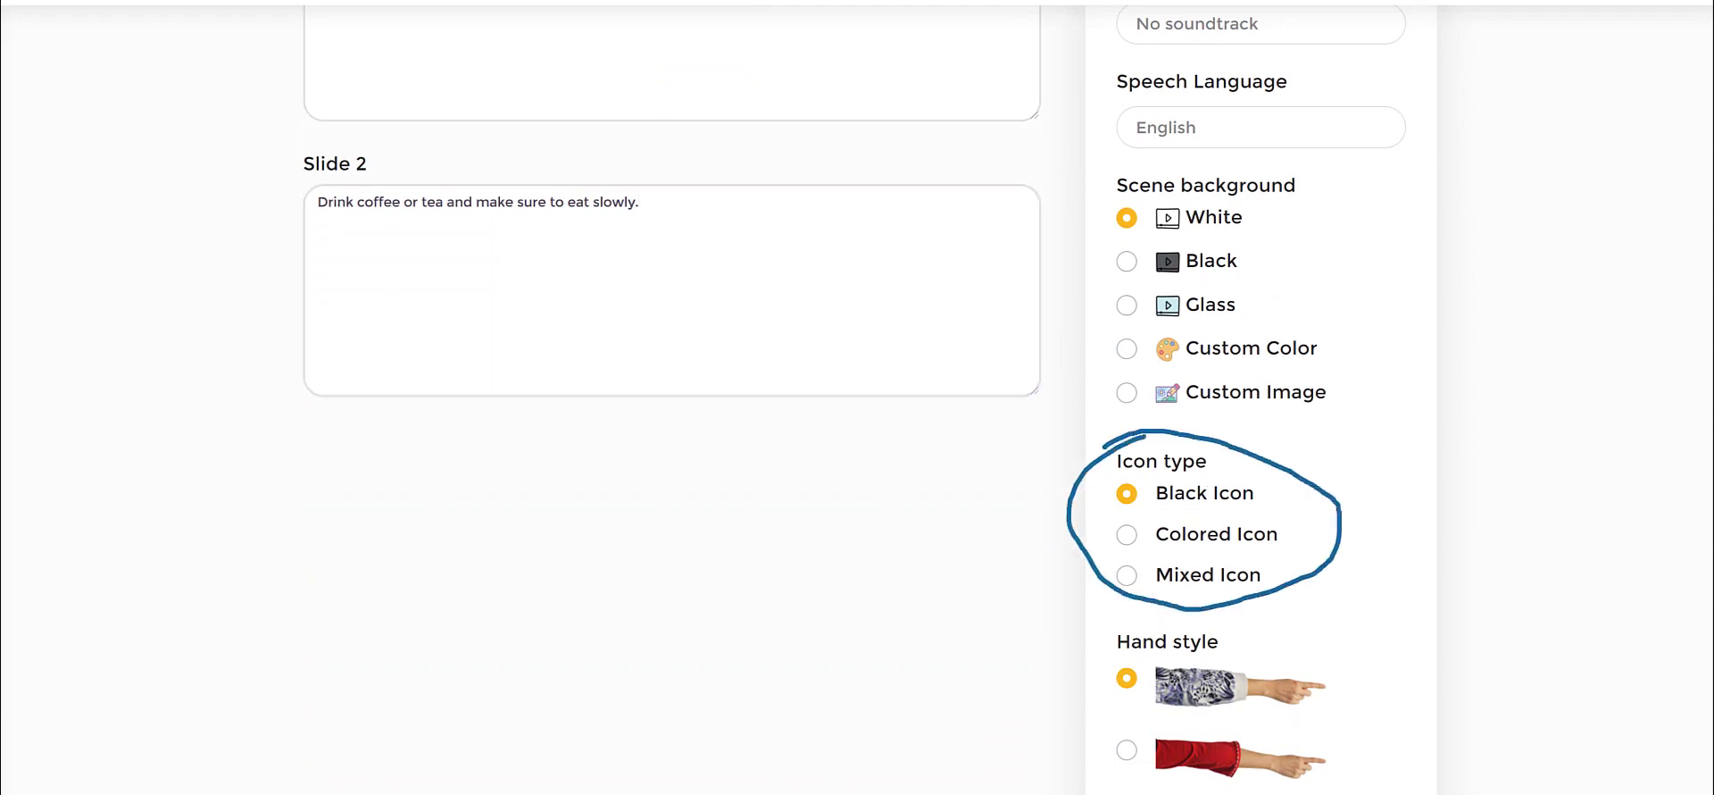
# Step: Under Settings, change the icon type from Black Icon to Colored Icon, then Mixed Icon
pyautogui.click(1127, 534)
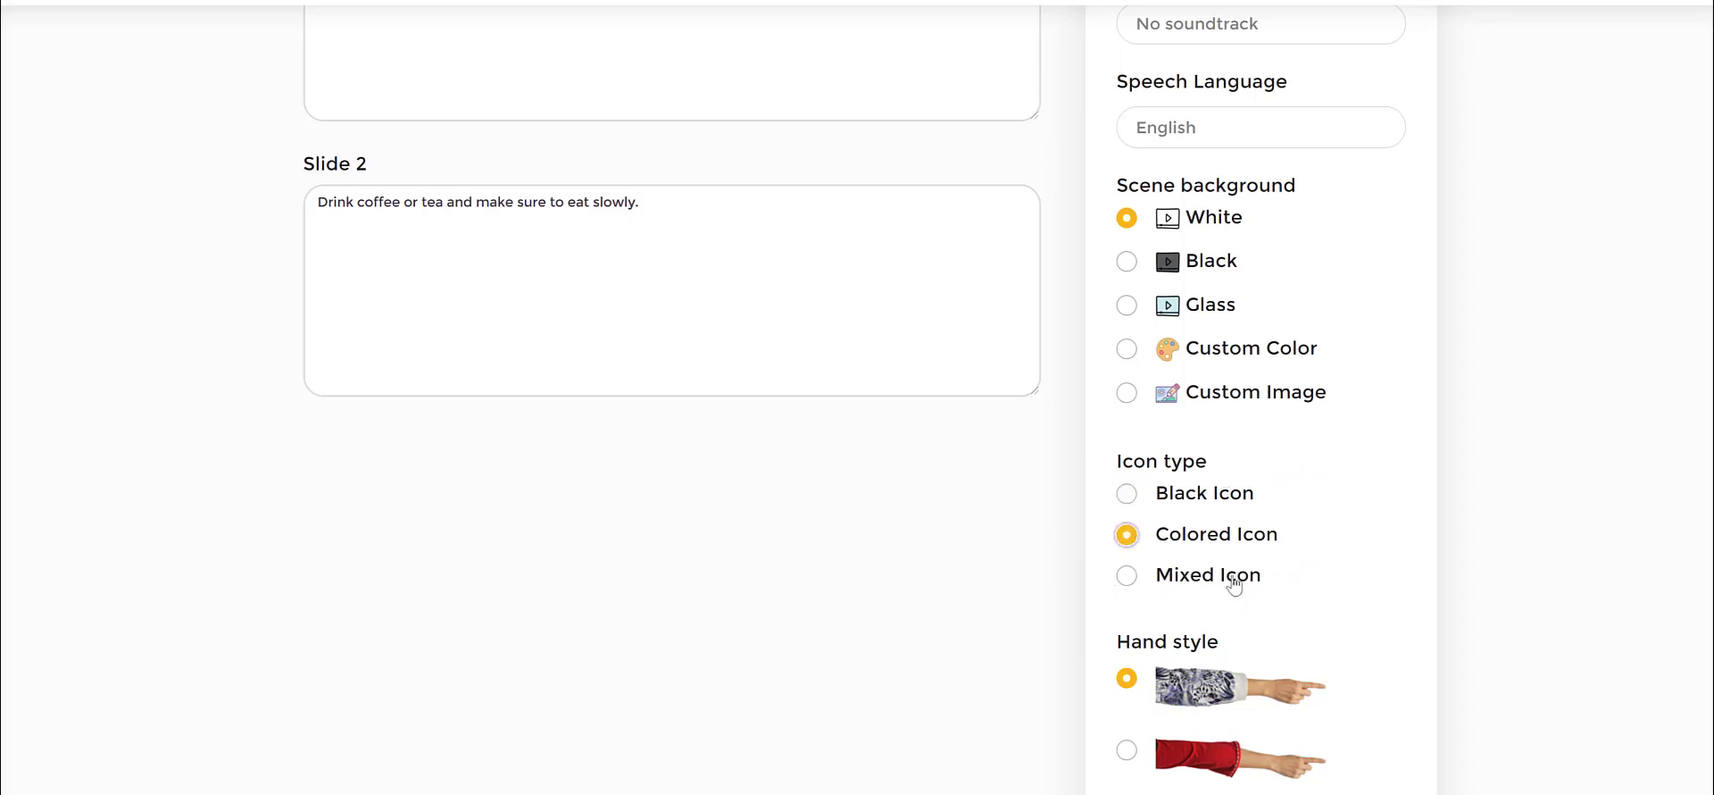
pyautogui.moveTo(1293, 539); pyautogui.dragTo(1187, 539)
pyautogui.click(968, 483)
pyautogui.scroll(-5, 1469, 361)
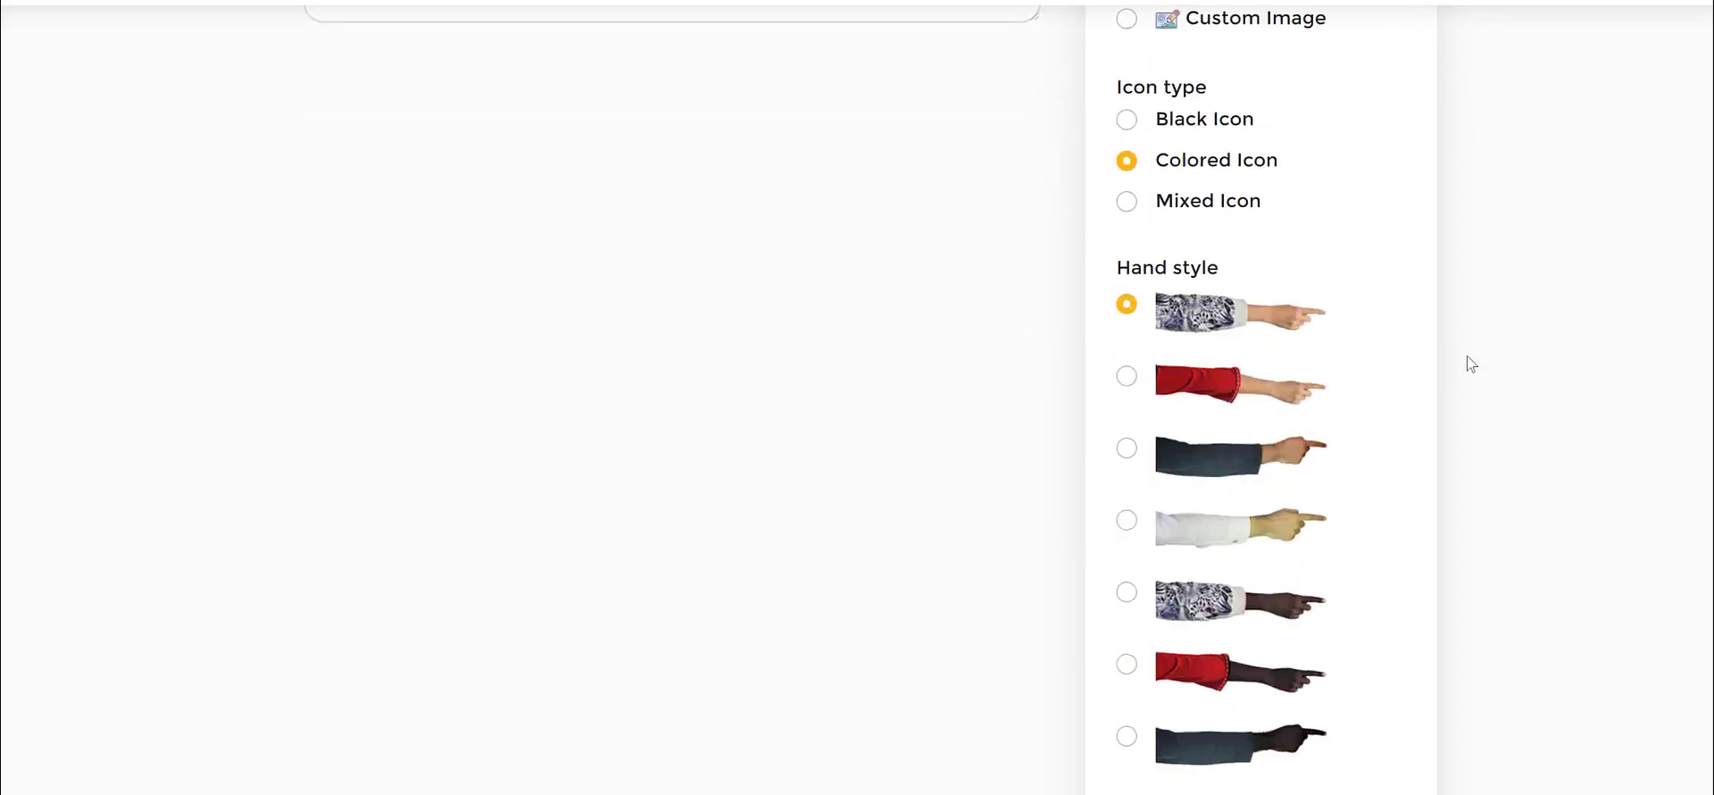
pyautogui.scroll(10, 1480, 425)
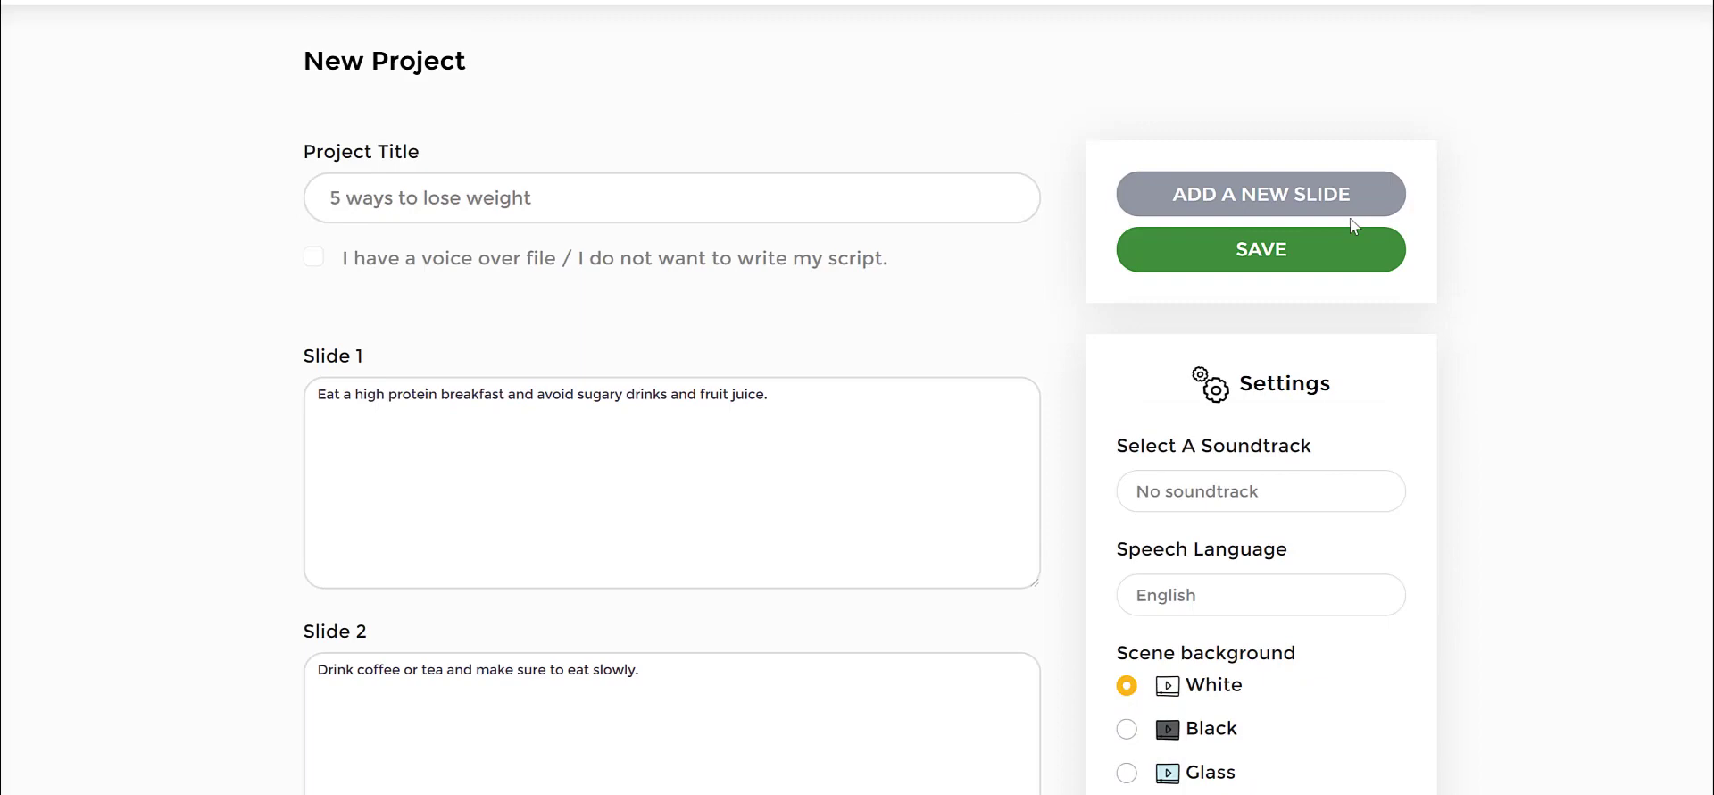
pyautogui.scroll(-5, 1484, 479)
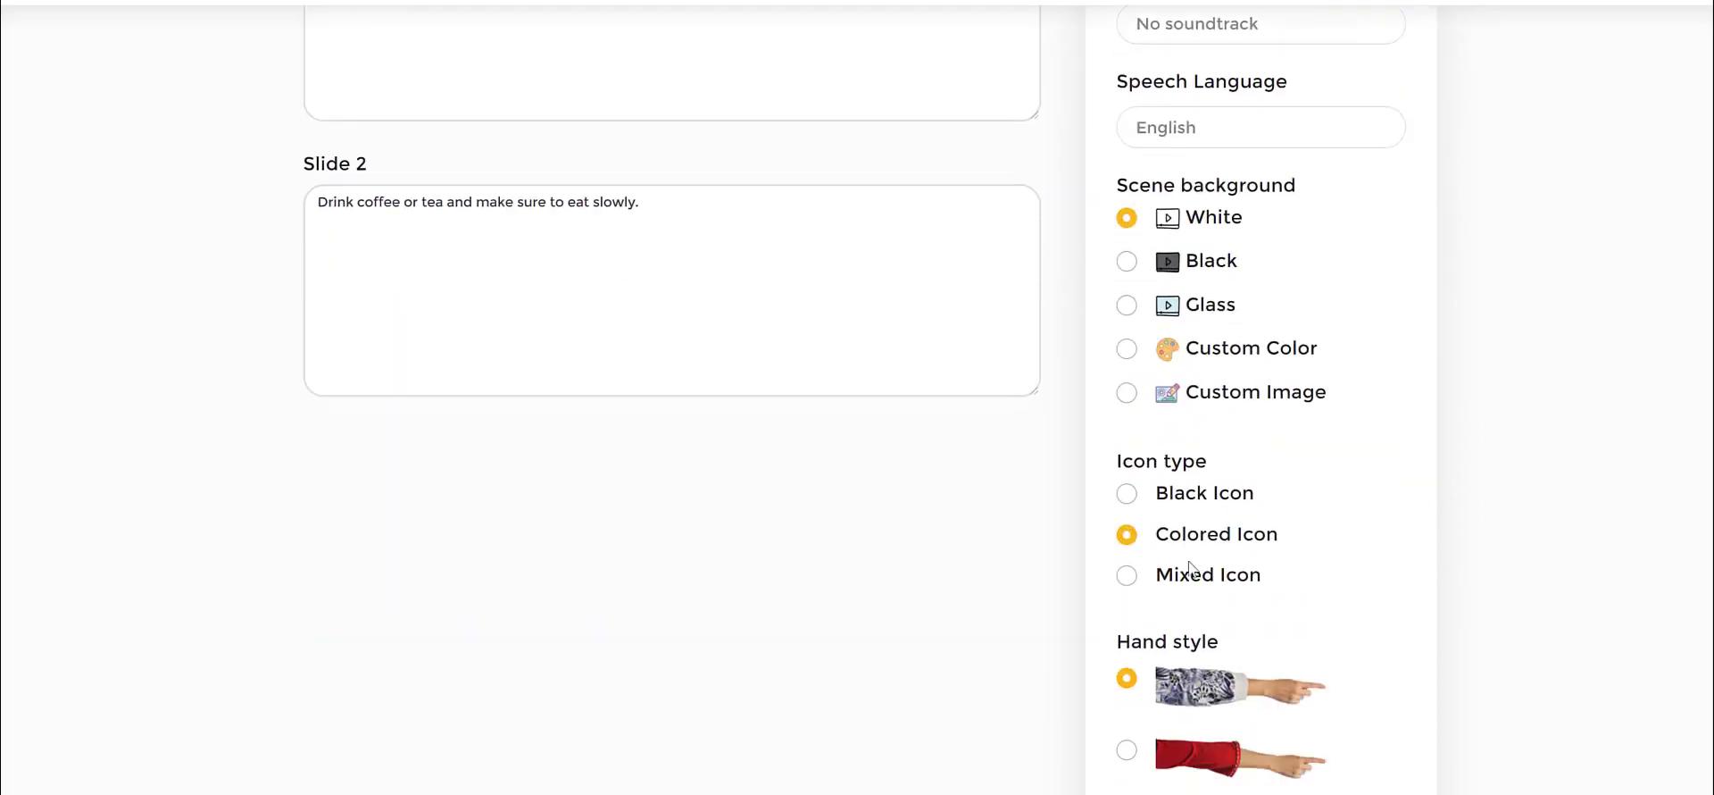
pyautogui.click(1128, 576)
pyautogui.scroll(5, 1481, 462)
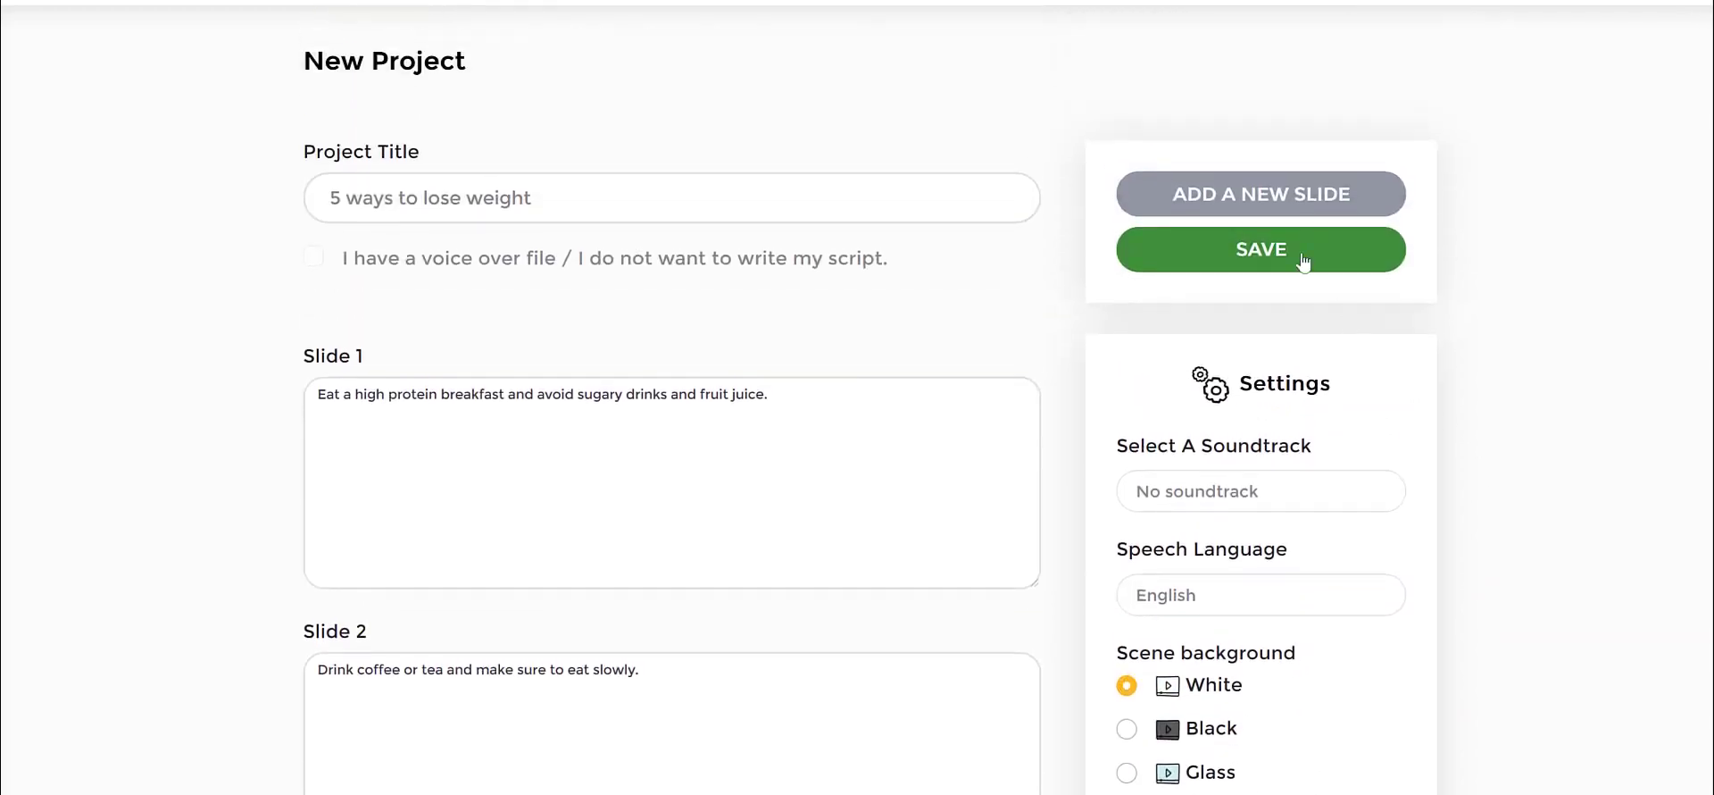
# Step: Save the two-slide script to generate the '5 Ways To Lose Weight' slides with mixed doodles
pyautogui.click(1303, 255)
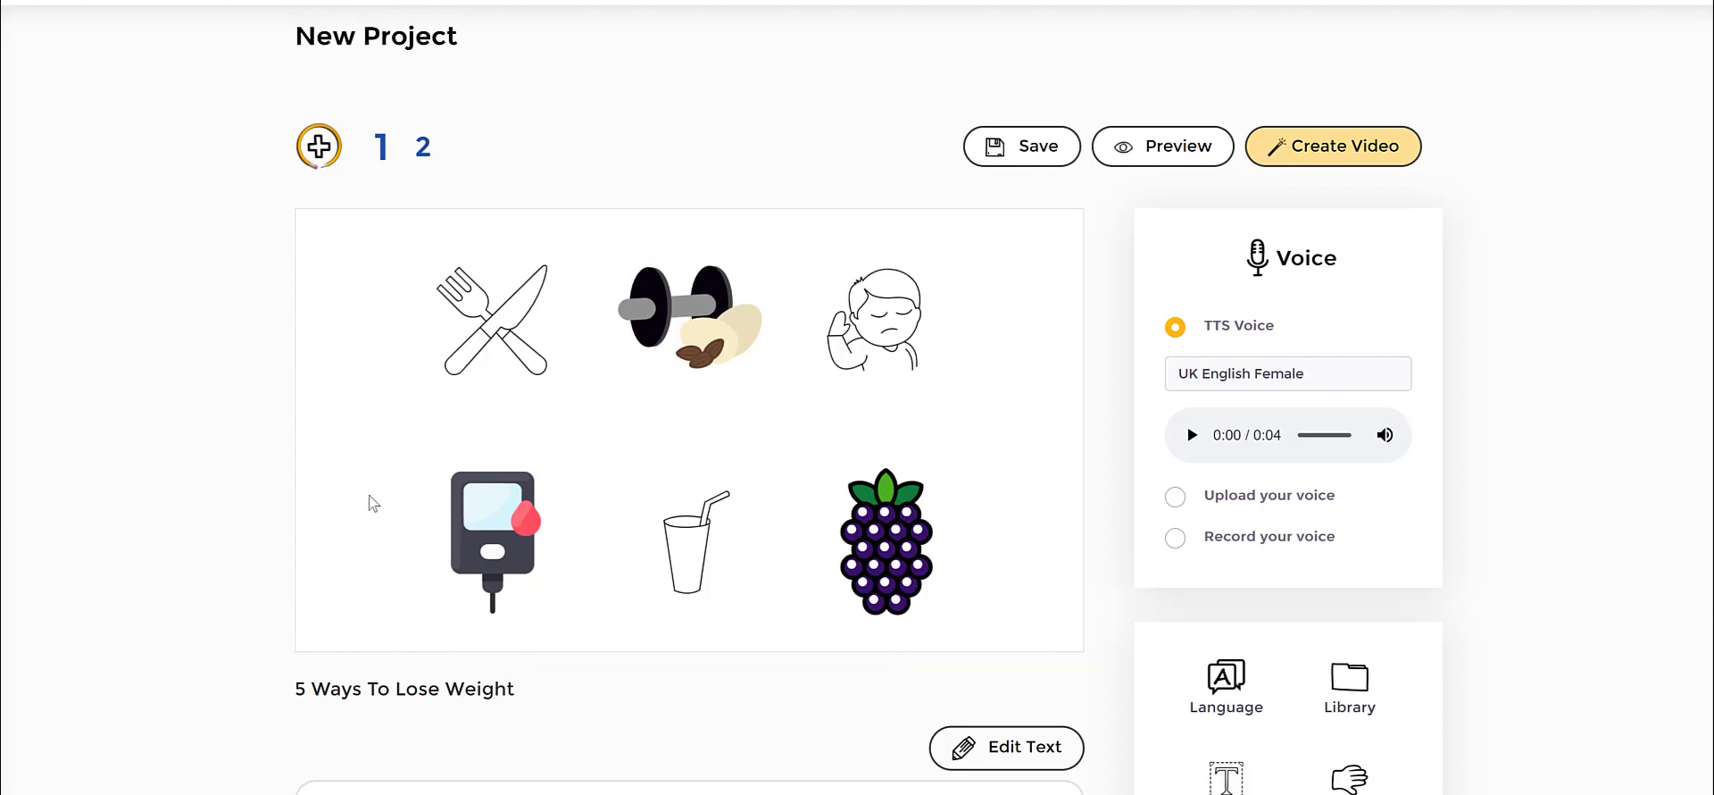
pyautogui.click(701, 328)
pyautogui.click(503, 516)
pyautogui.click(862, 511)
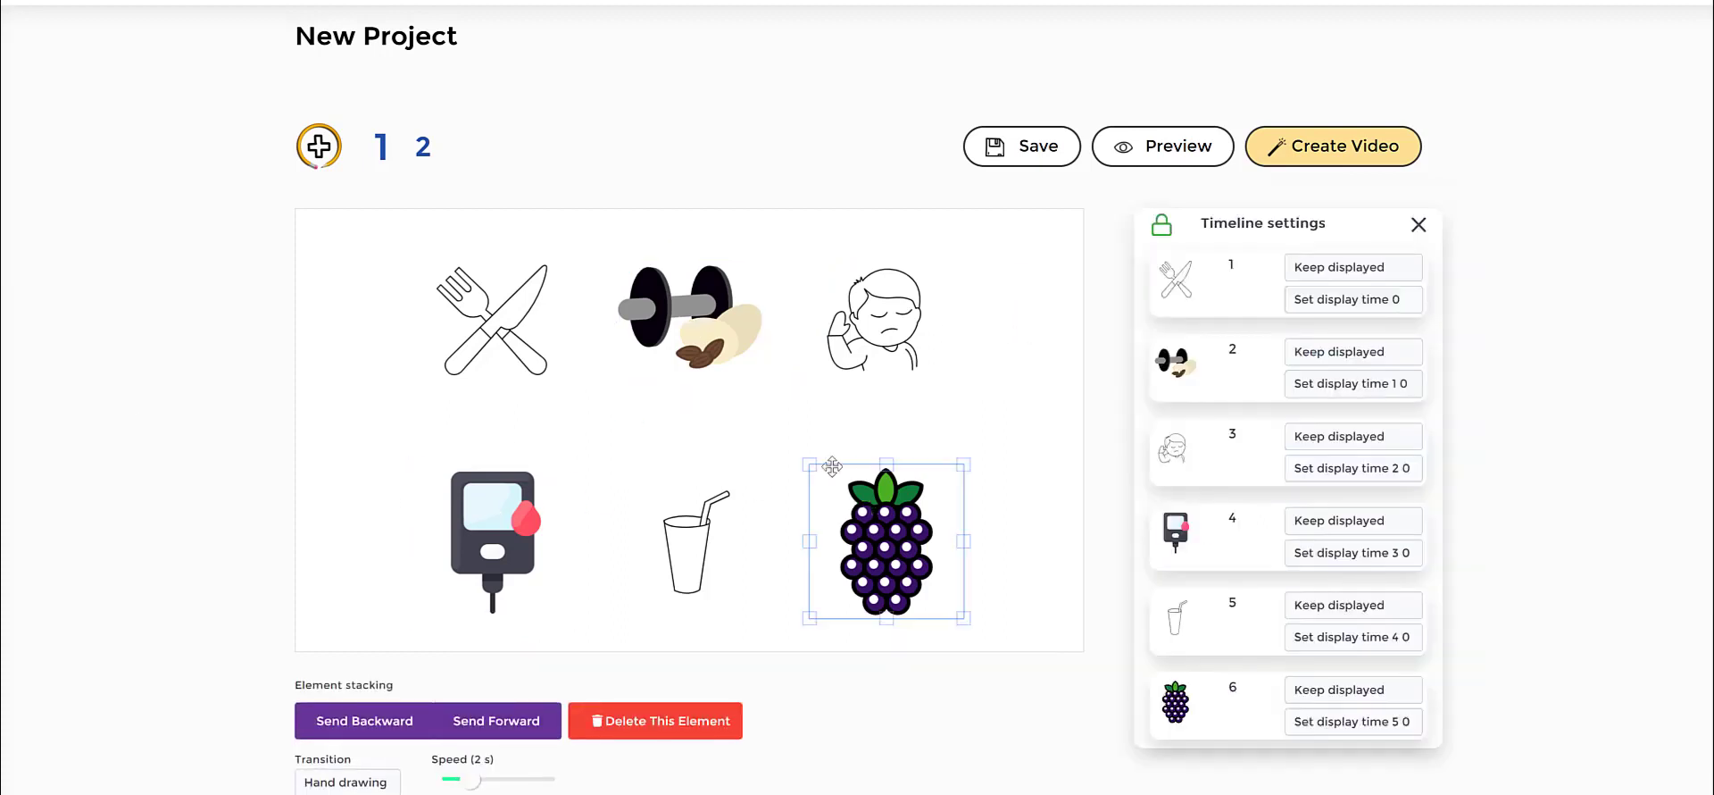
pyautogui.click(724, 329)
pyautogui.click(852, 352)
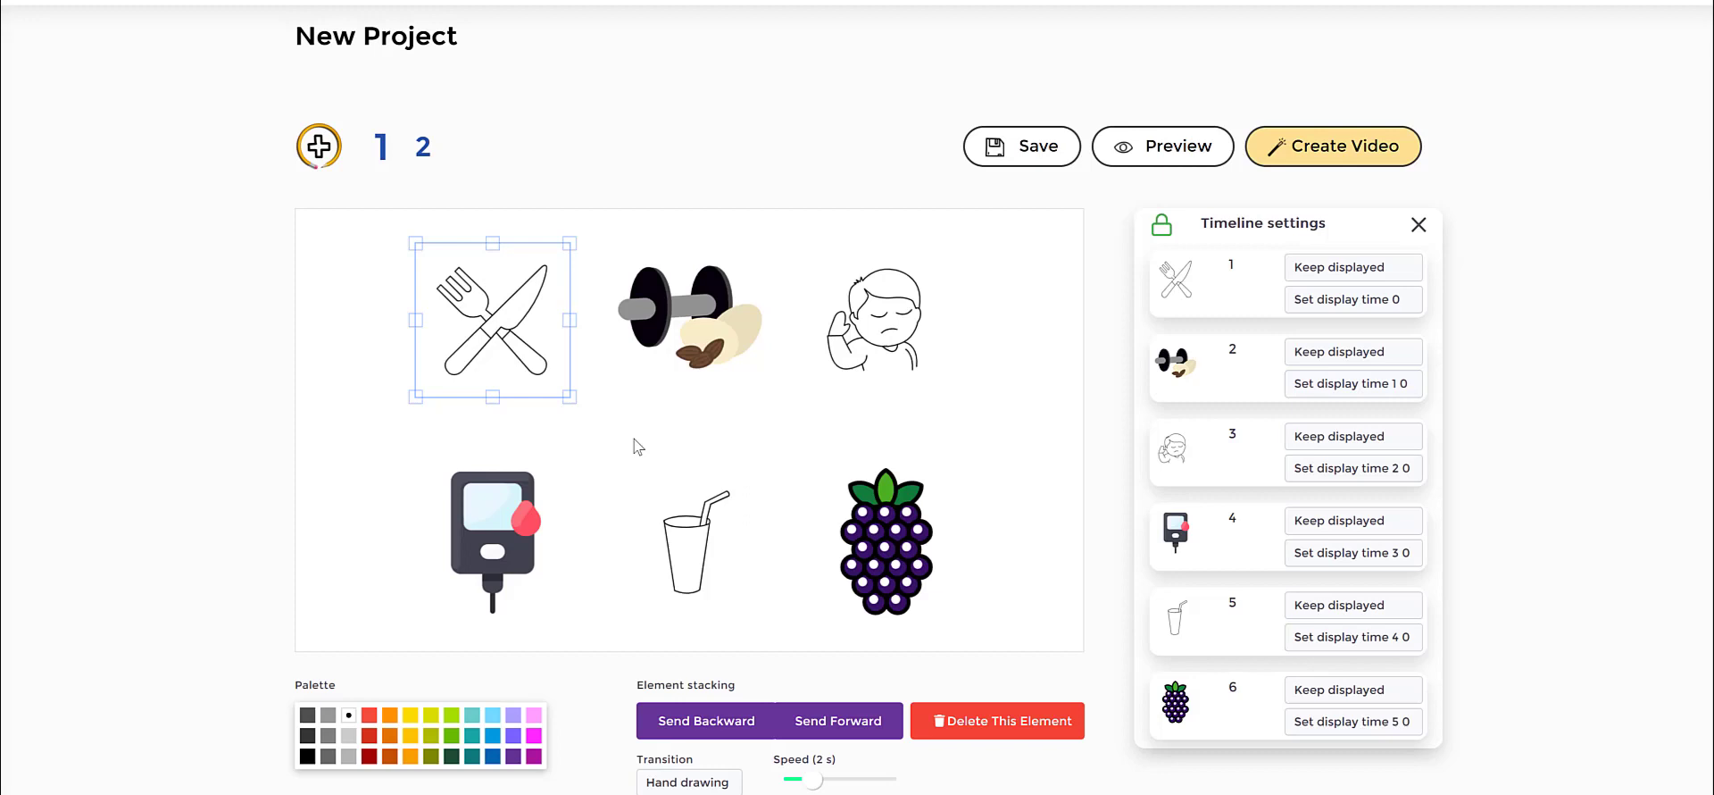
pyautogui.click(655, 509)
pyautogui.click(897, 277)
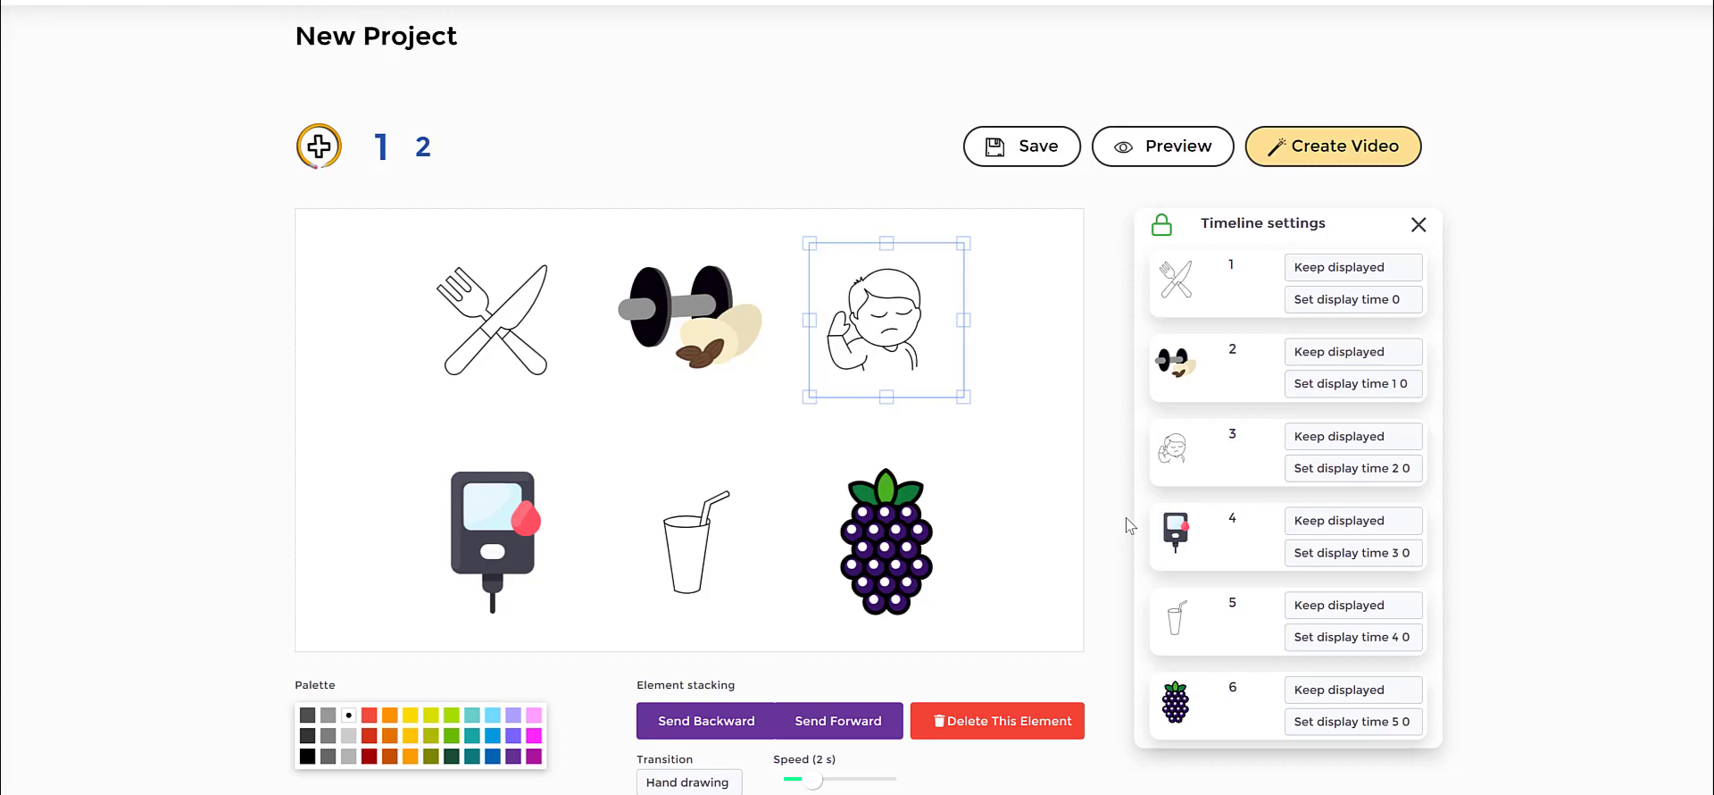
pyautogui.click(1036, 418)
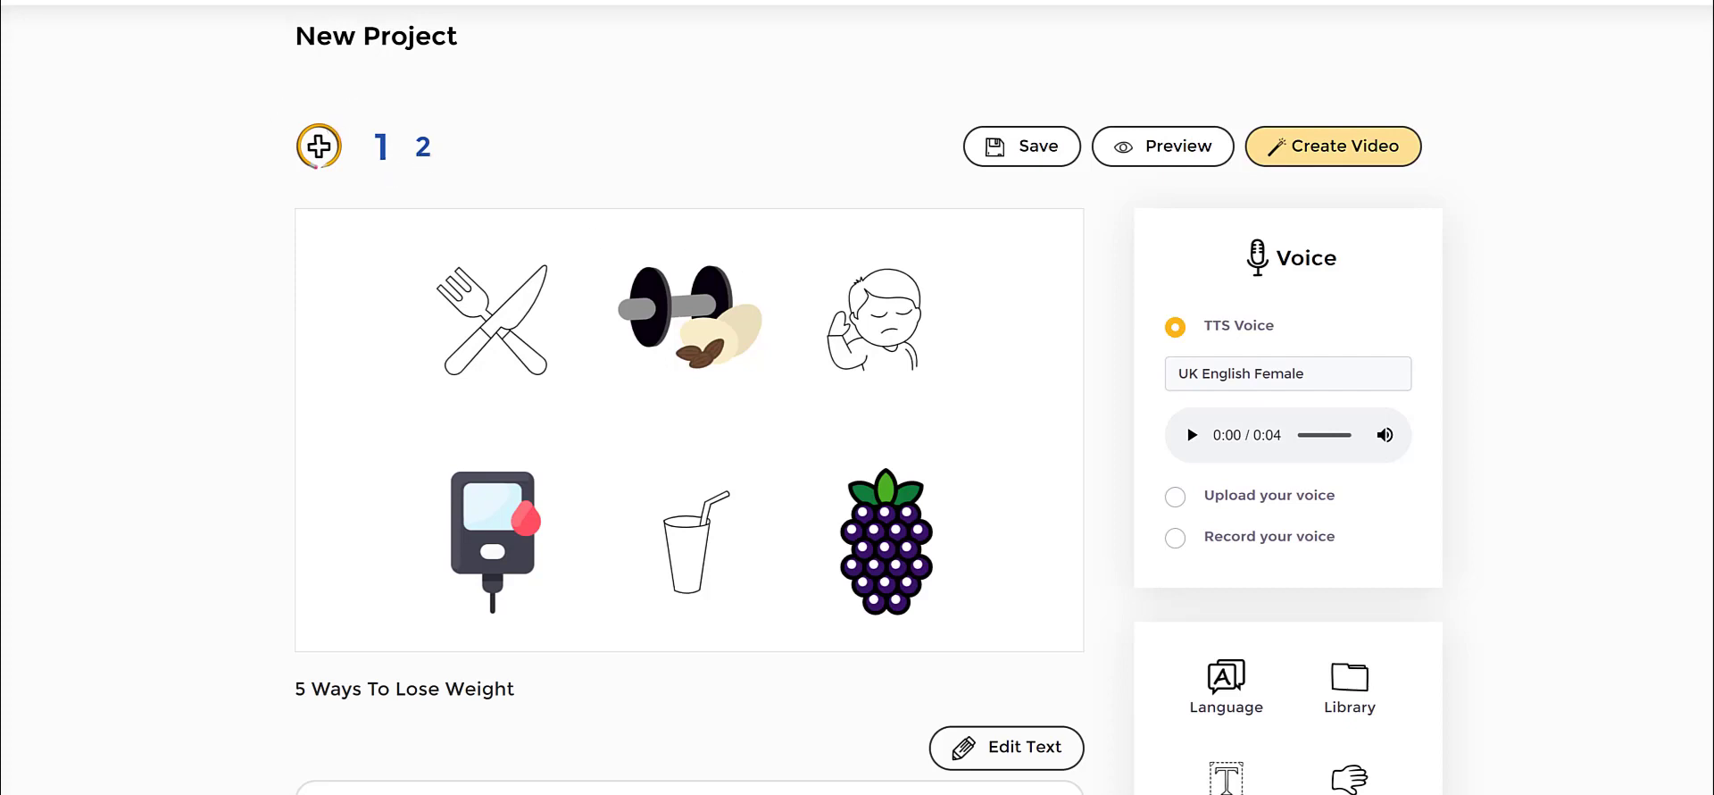
pyautogui.moveTo(427, 115)
pyautogui.mouseDown()
pyautogui.moveTo(462, 177)
pyautogui.moveTo(410, 181)
pyautogui.moveTo(423, 106)
pyautogui.mouseUp()
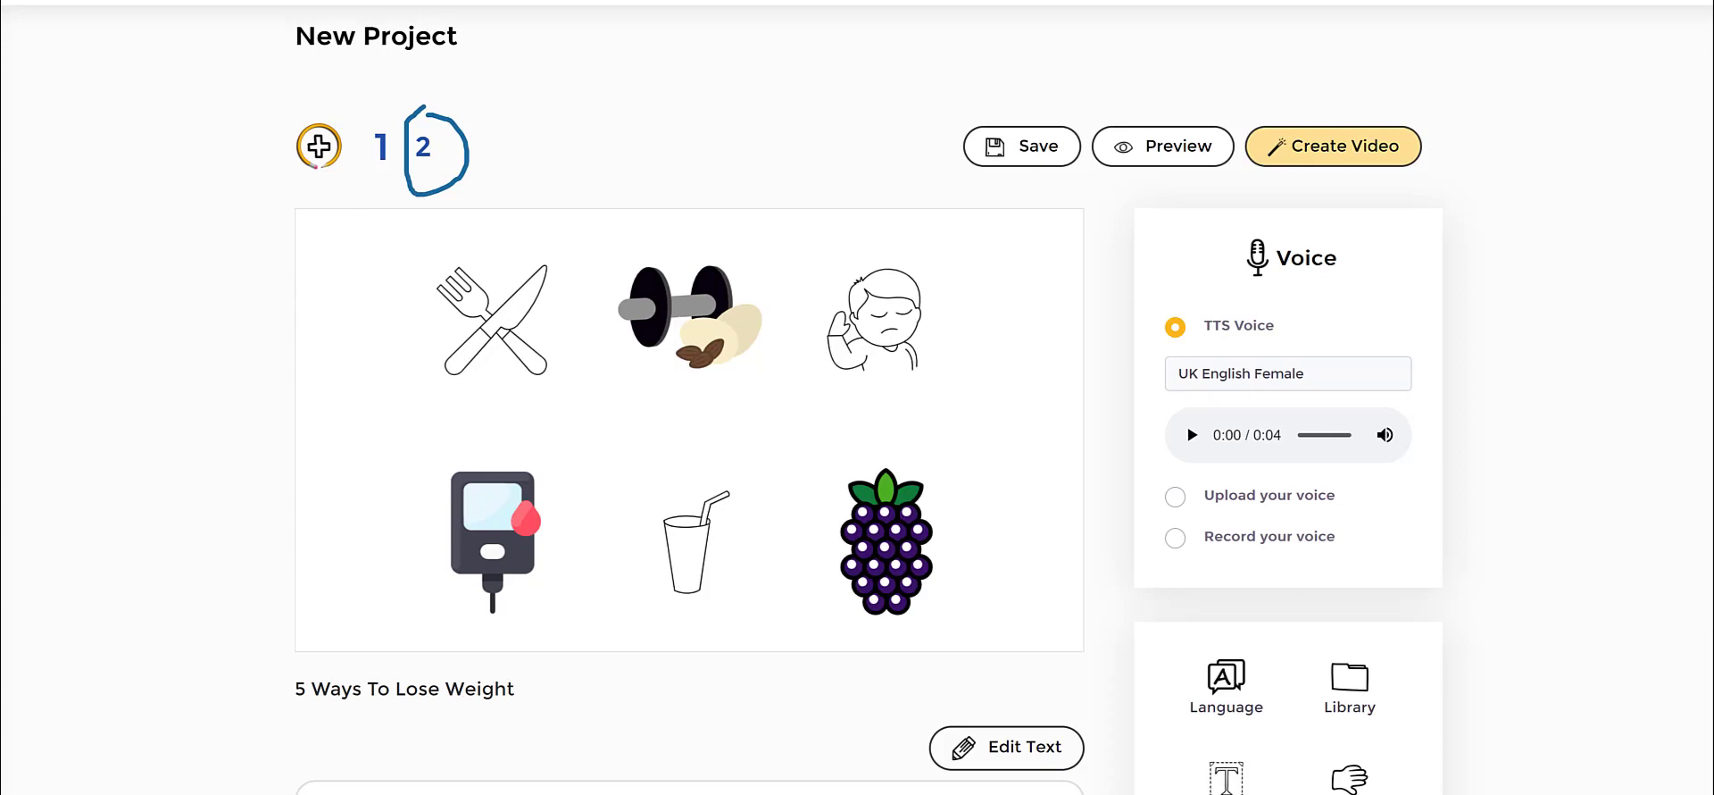
pyautogui.press('Escape')
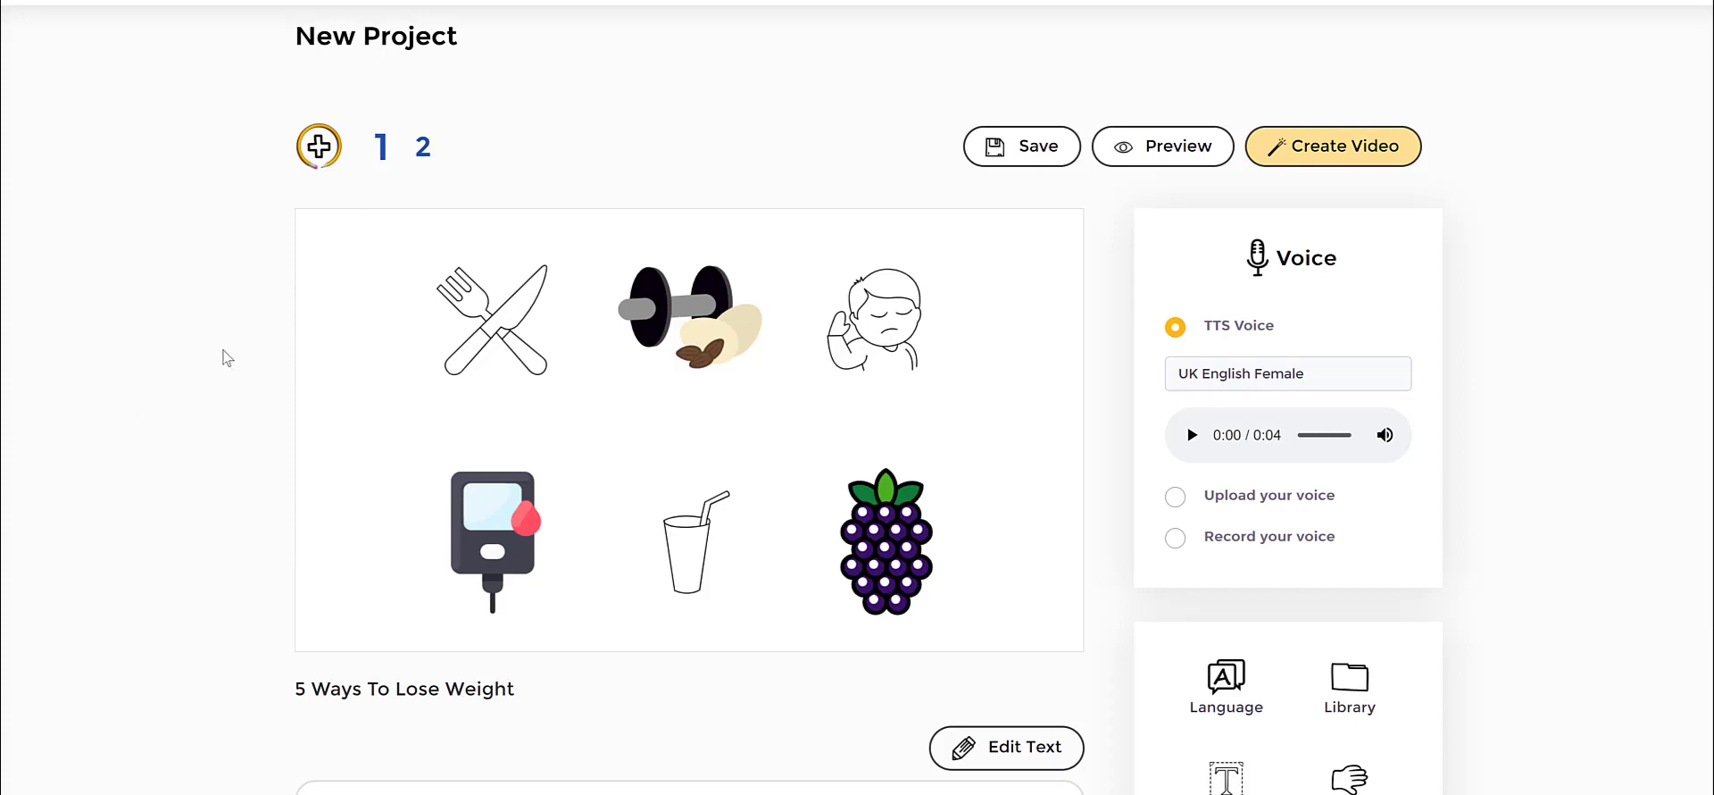